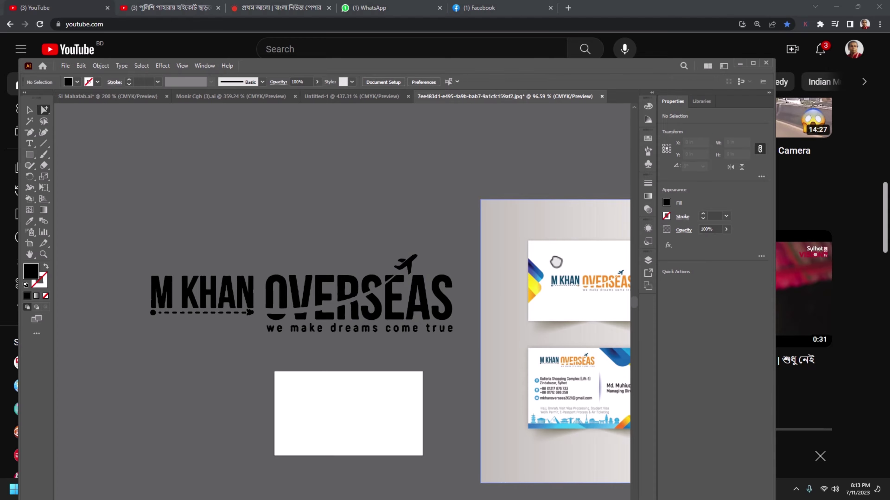
- Zoom in on the business card's M KHAN OVERSEAS logo, cancel Save As, then deselect
scroll(416, 231, up, 2)
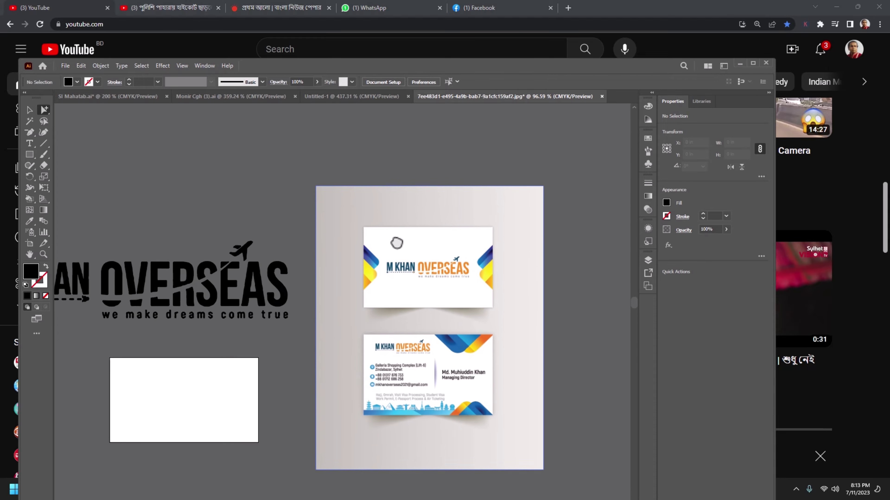
drag(365, 240, 509, 347)
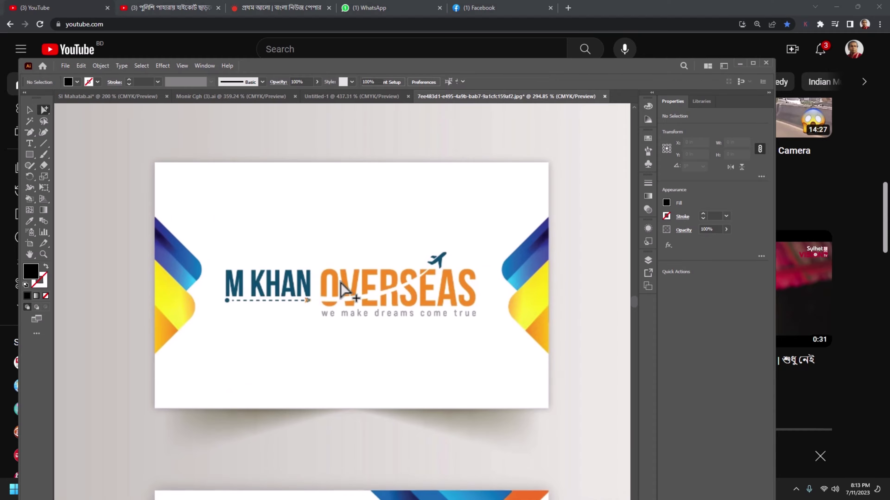
click(342, 289)
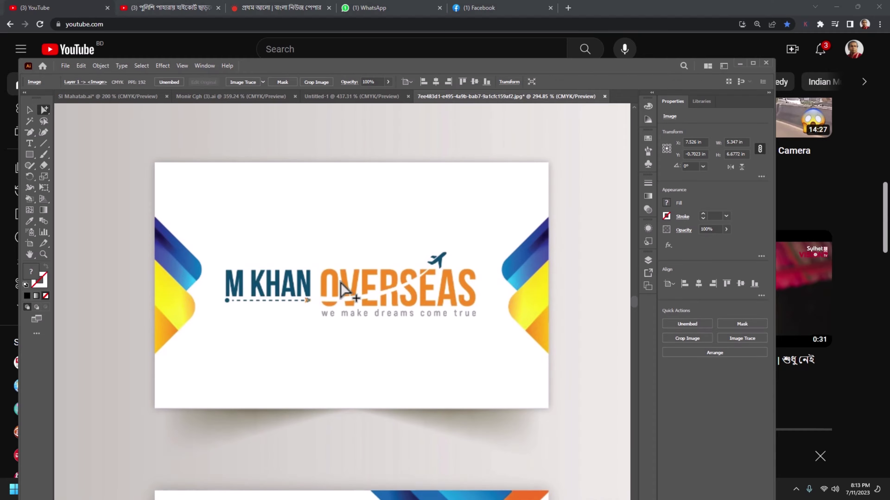
key(ctrl+shift+s)
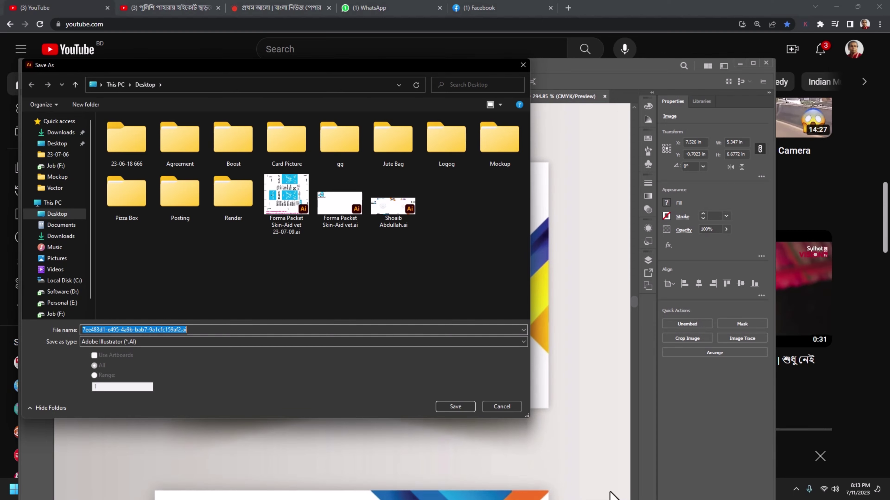
click(507, 408)
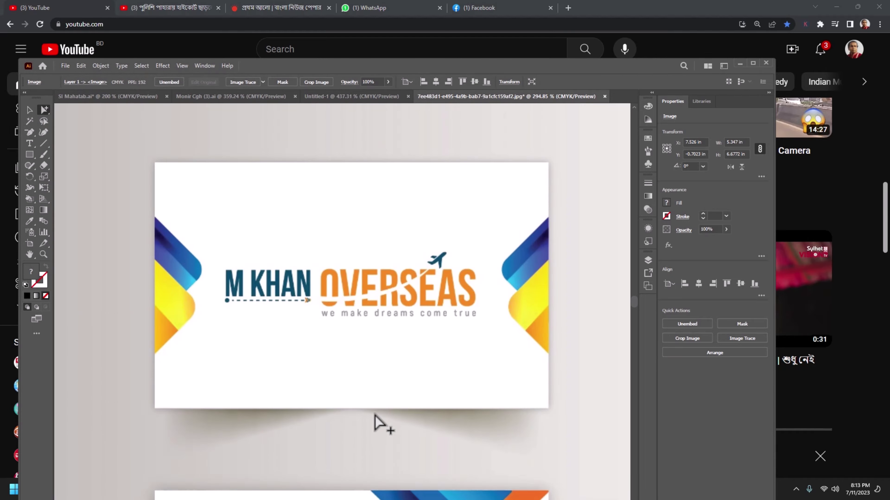
key(ctrl+shift+a)
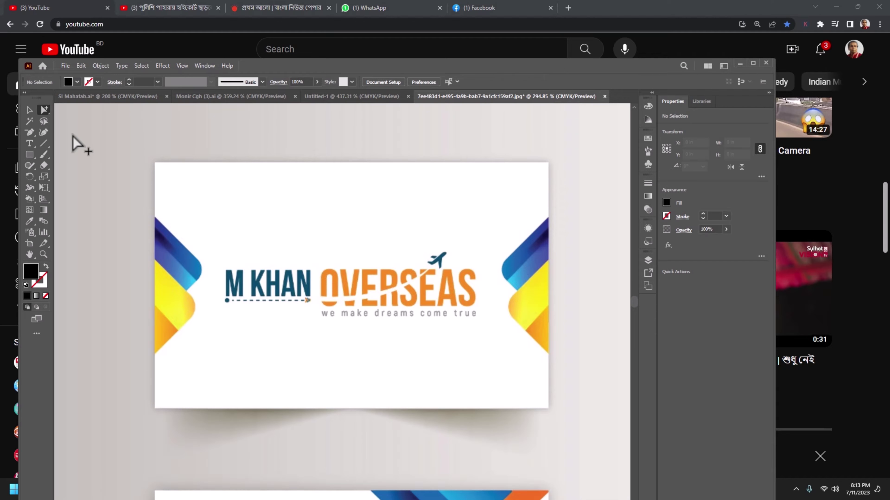
- Add the text M KHAN above the logo and set it in Roboto Bold
click(30, 145)
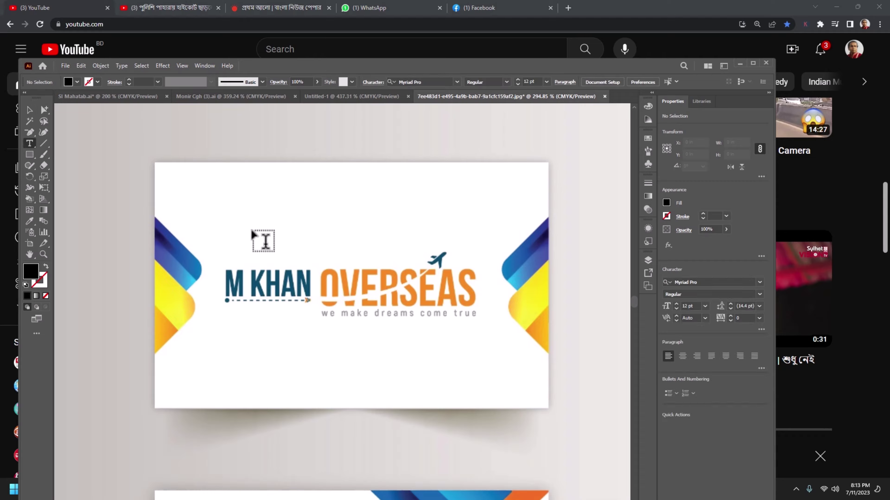
click(260, 240)
text(M KHAN)
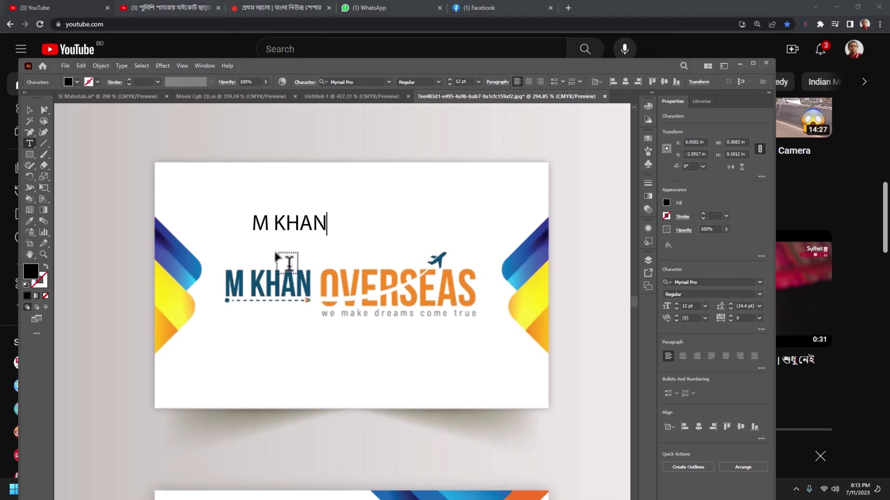
click(30, 110)
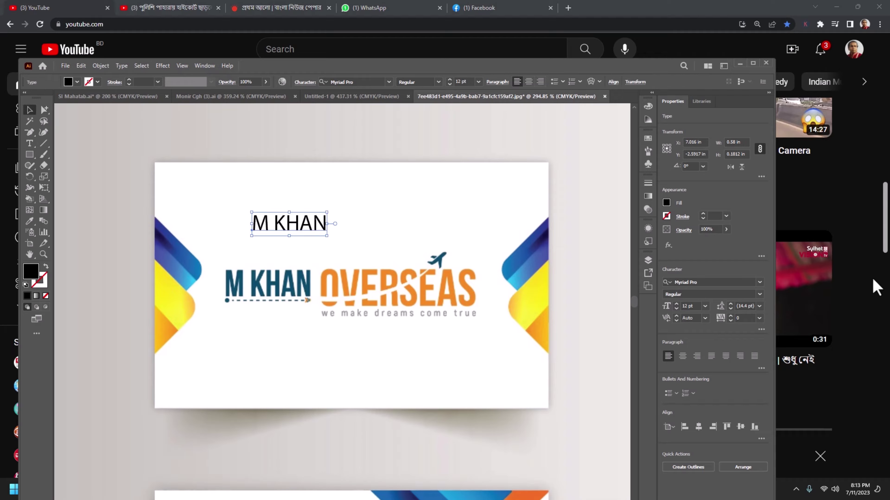
click(723, 281)
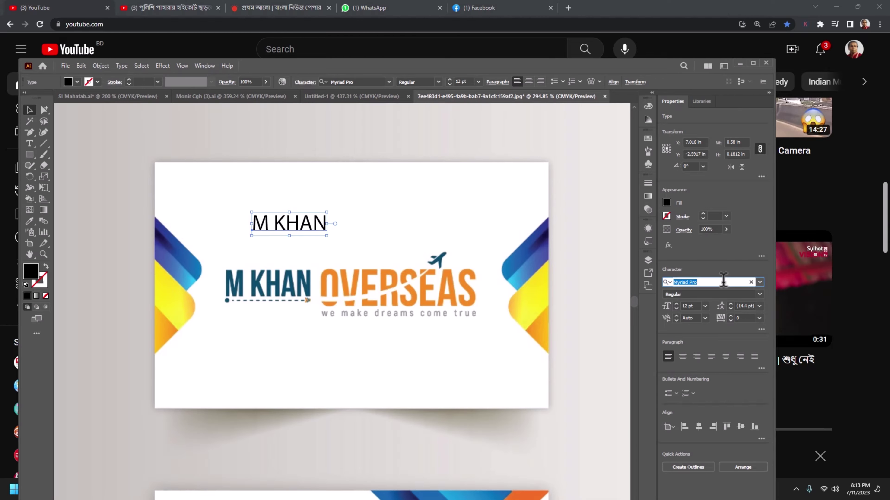
text(Roboto)
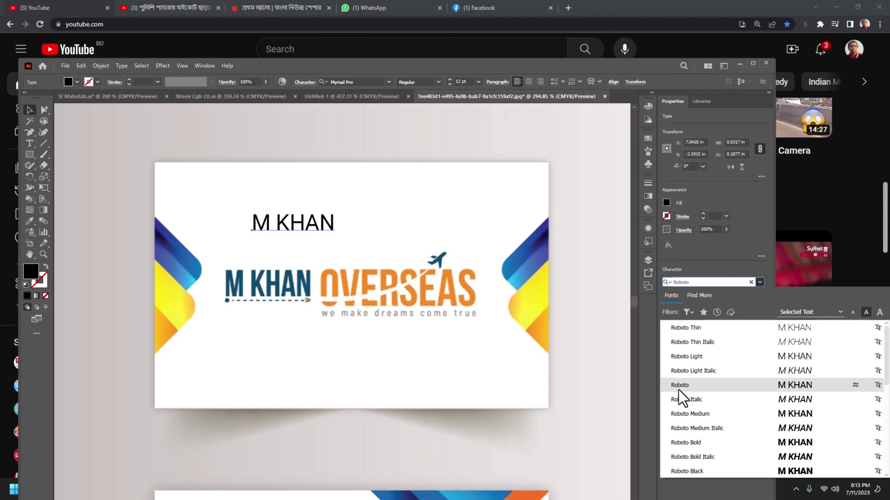
click(685, 443)
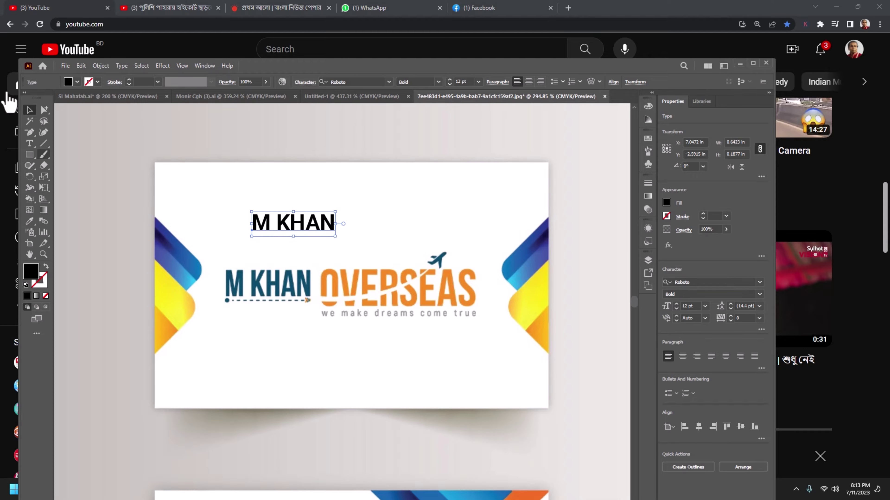
- Stretch M KHAN over the reference lettering and place a copy over OVERSEAS
click(228, 222)
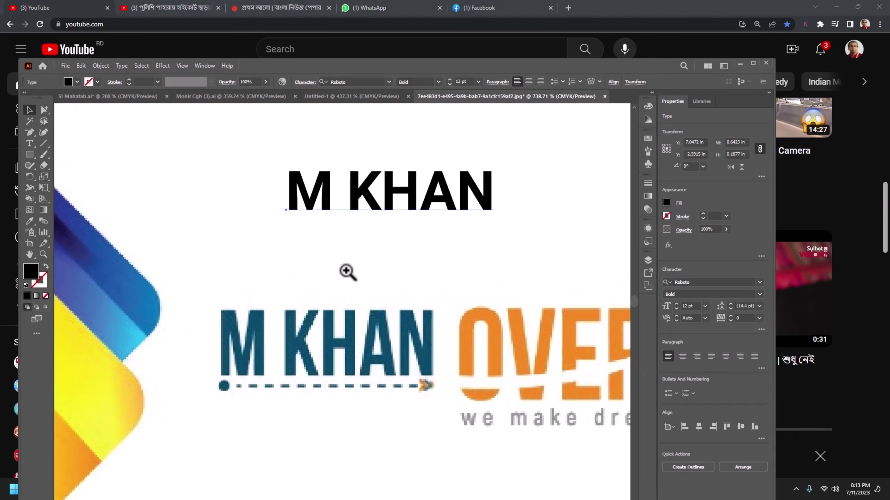
mouse_move(323, 211)
mouse_down()
mouse_move(265, 279)
mouse_move(239, 333)
mouse_up()
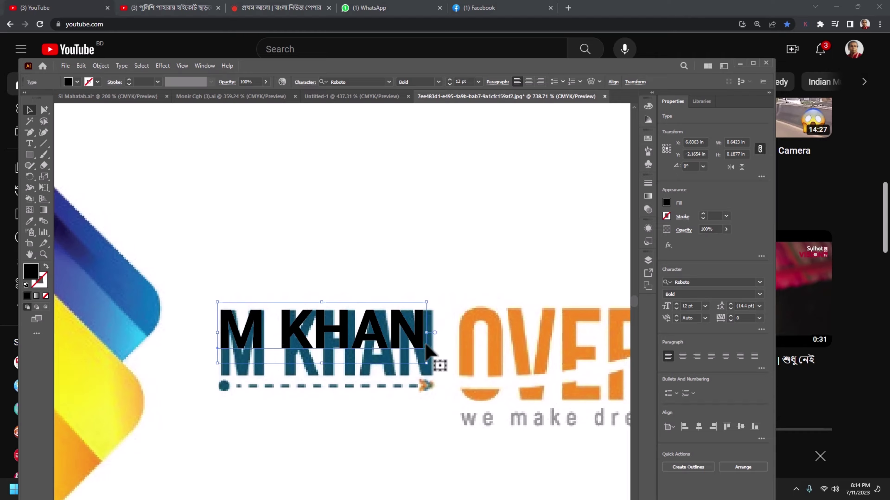
drag(428, 336, 438, 342)
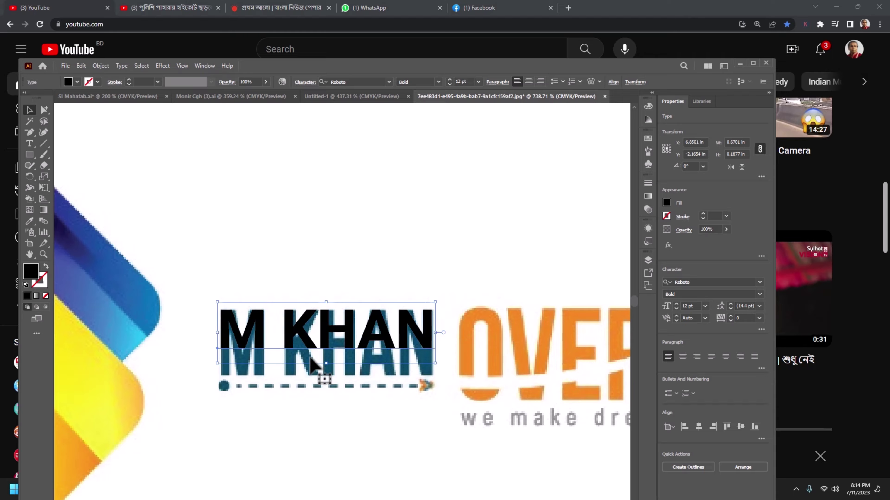
drag(325, 363, 326, 402)
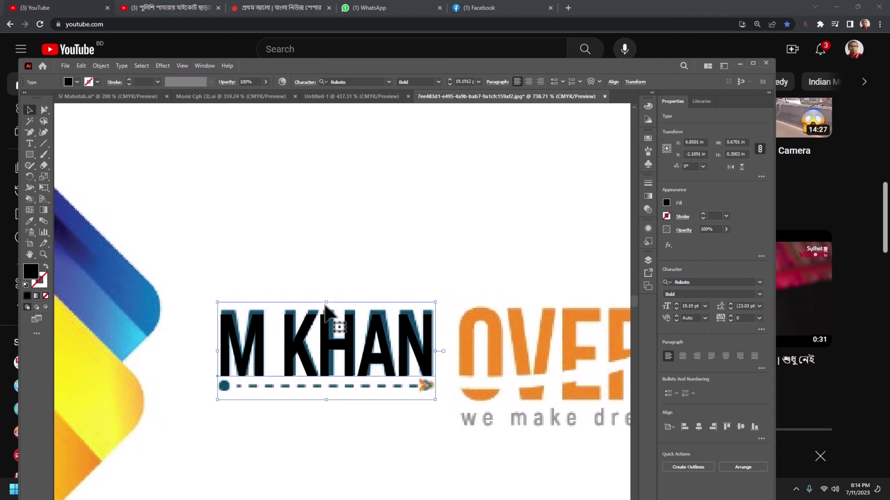
drag(327, 301, 327, 294)
mouse_move(391, 357)
mouse_down()
mouse_move(149, 296)
mouse_move(394, 326)
mouse_up()
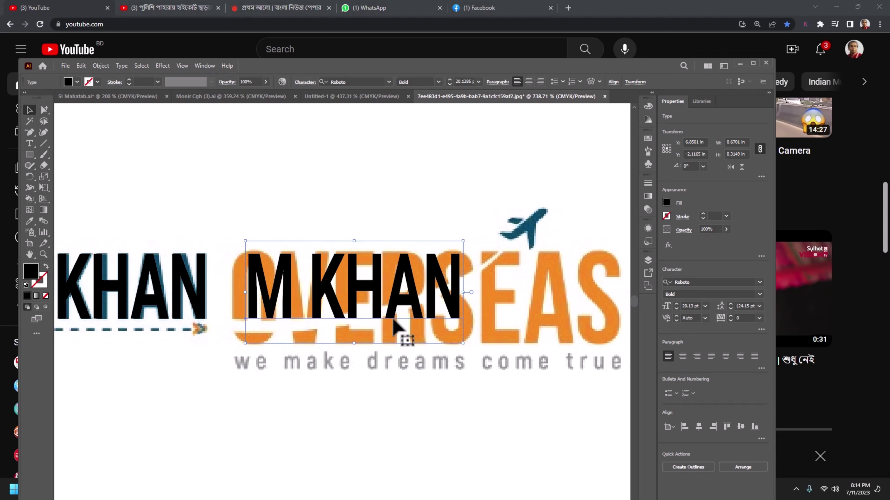
- Change the copied text to read OVERSEAS
double_click(382, 308)
key(ctrl+a)
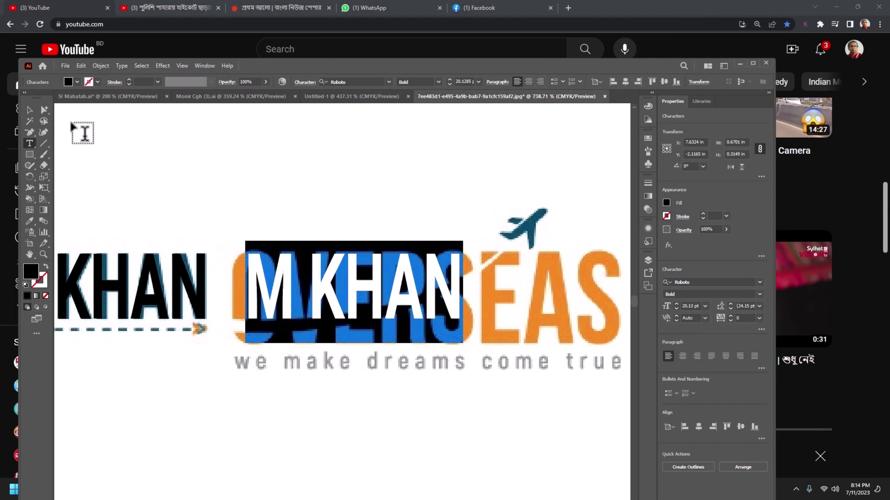
text(O)
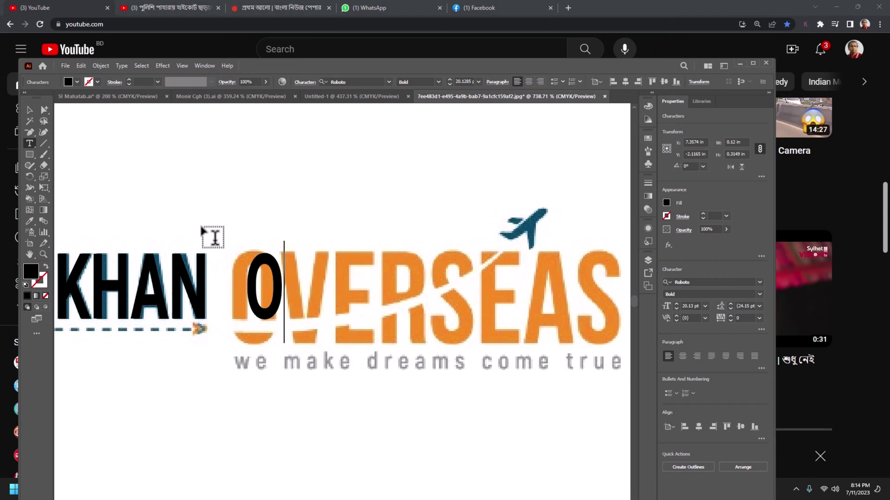
text(VER)
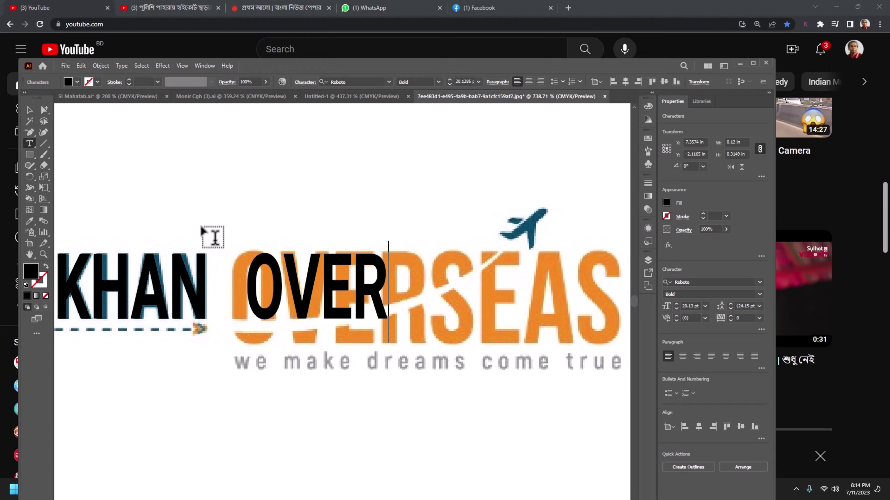
text(SEA)
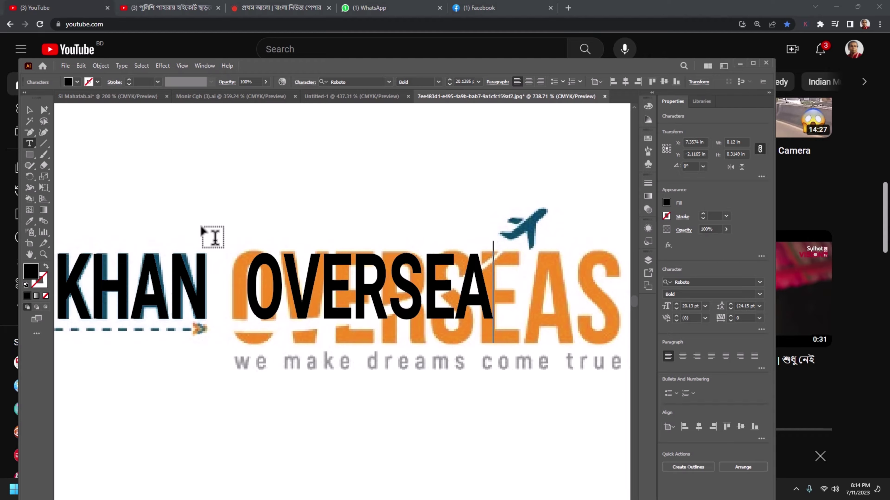
text(S)
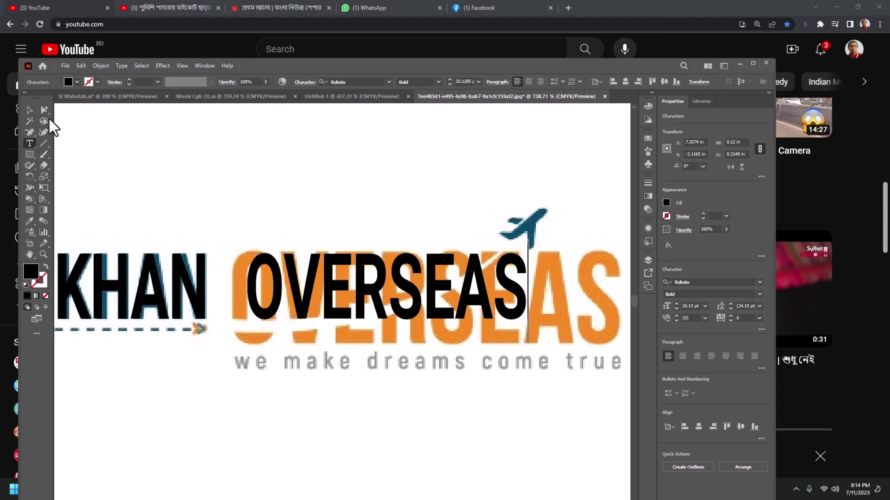
click(29, 110)
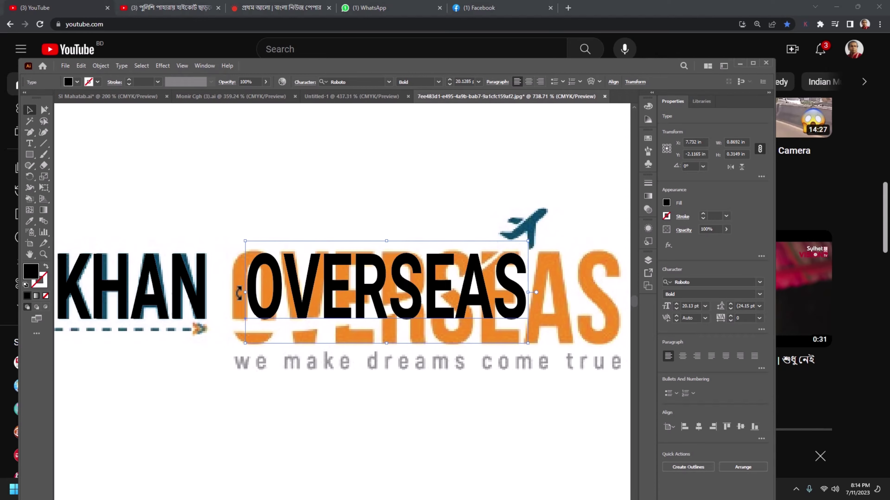
- Stretch OVERSEAS to the reference lettering's width and height, then move it above the logo
drag(245, 294, 230, 296)
scroll(424, 308, right, 5)
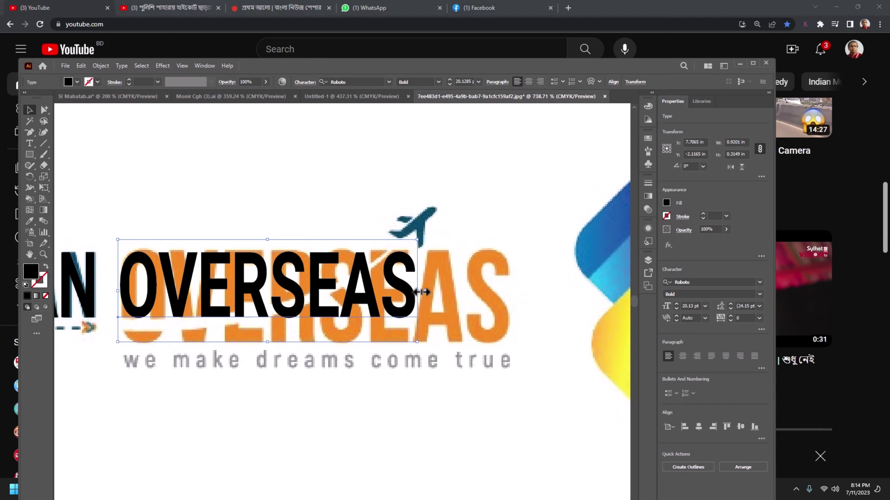
drag(418, 292, 514, 314)
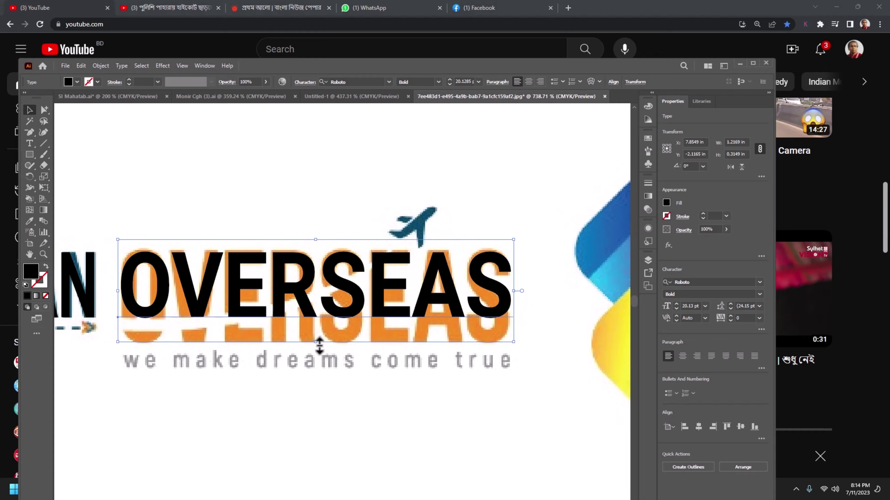
drag(319, 341, 314, 377)
drag(315, 241, 316, 232)
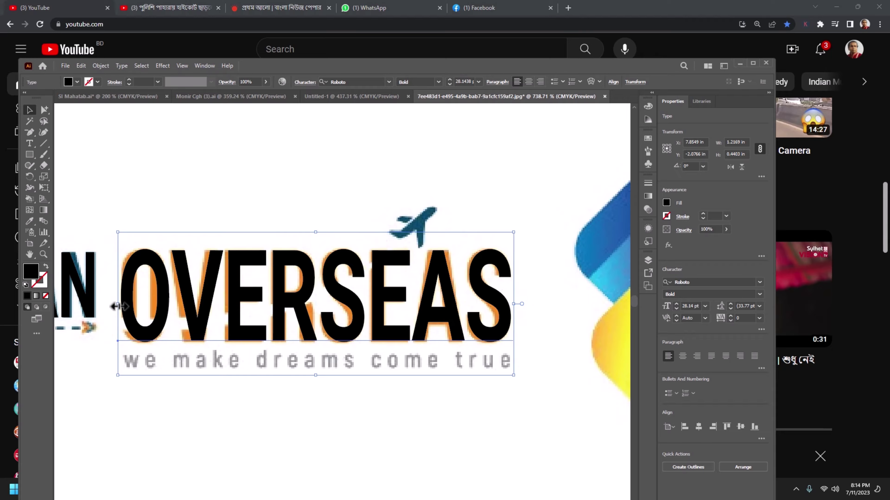
drag(118, 306, 116, 307)
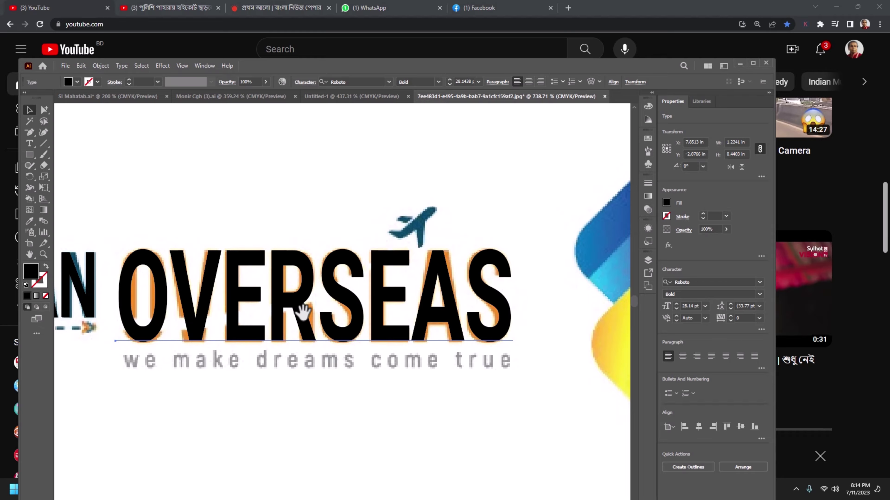
scroll(280, 316, up, 3)
drag(257, 353, 277, 220)
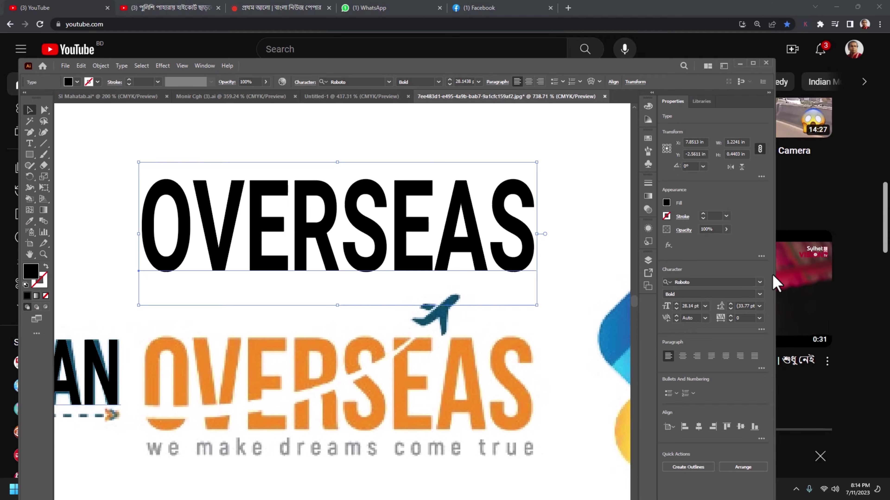
- Preview fonts on OVERSEAS, keeping Roboto Bold at 28.14 pt, and reselect the text
click(759, 283)
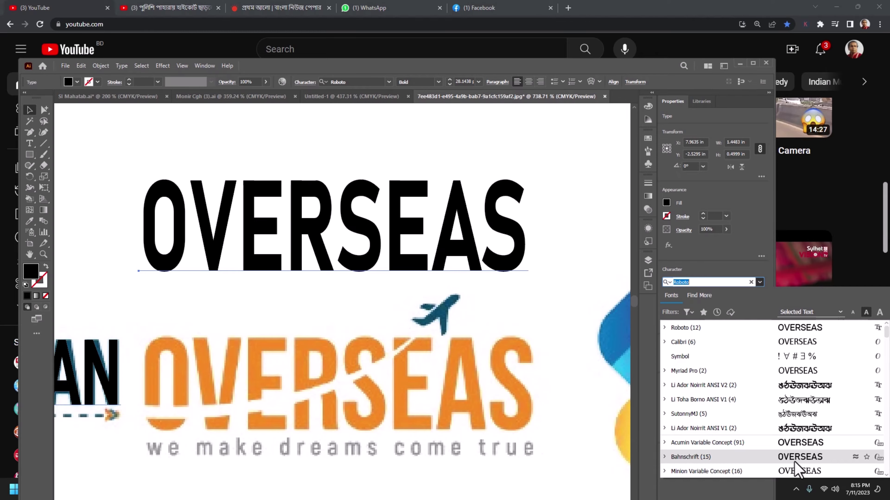
scroll(795, 463, down, 3)
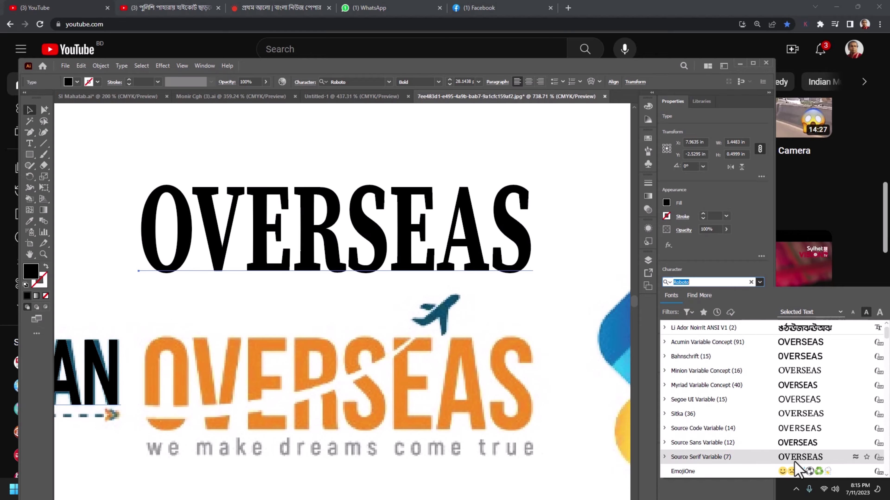
scroll(795, 468, down, 3)
scroll(794, 468, down, 3)
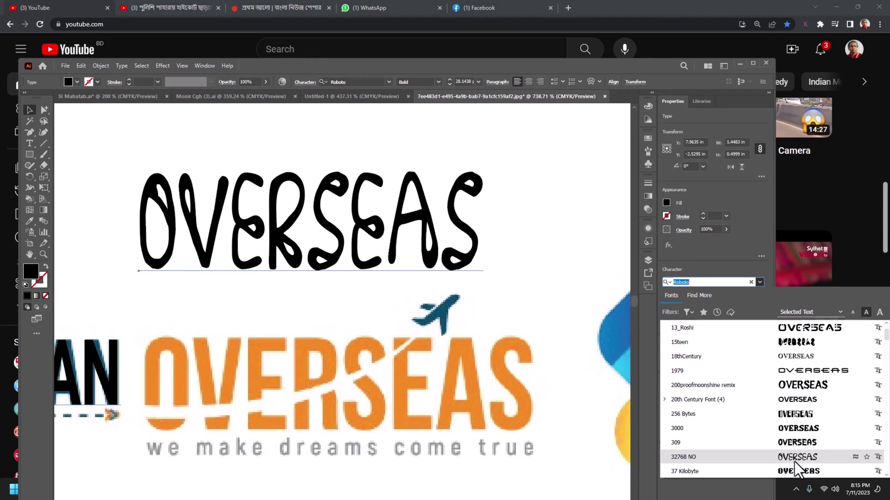
scroll(794, 469, down, 3)
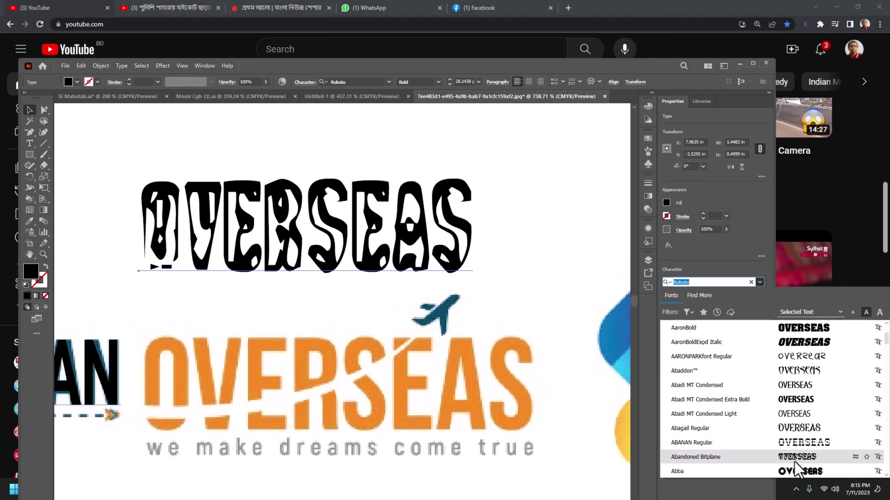
scroll(795, 469, down, 3)
scroll(795, 469, down, 3)
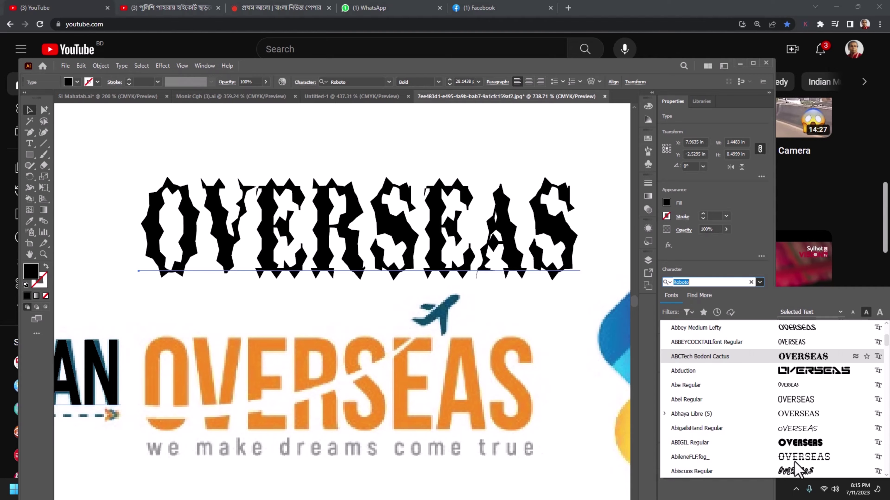
scroll(795, 469, down, 3)
scroll(794, 469, down, 3)
scroll(794, 469, down, 3)
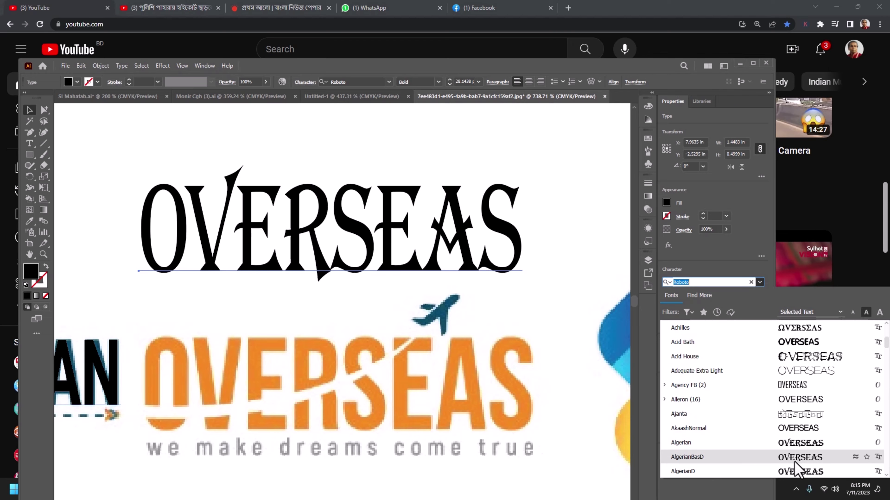
scroll(794, 469, down, 3)
scroll(795, 469, down, 3)
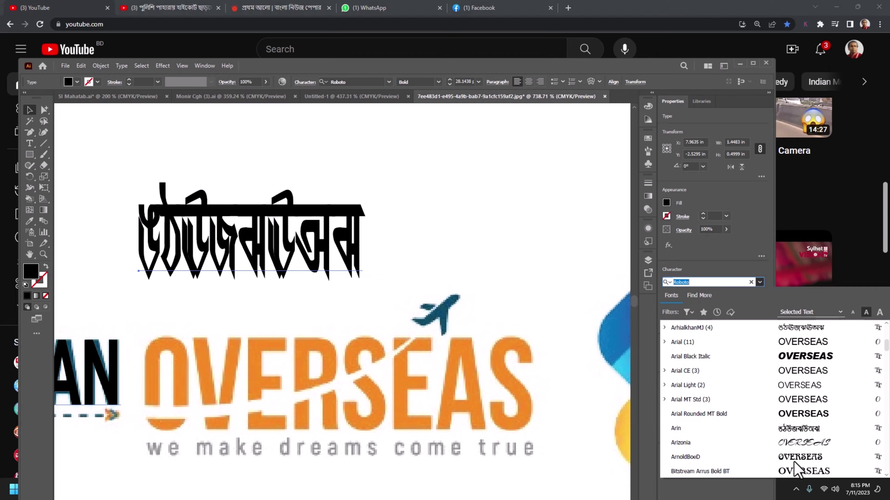
scroll(794, 469, down, 3)
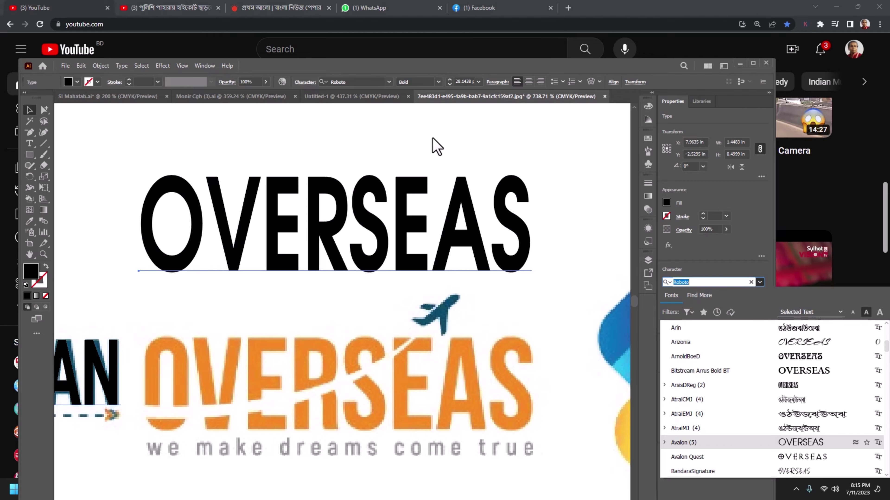
click(434, 146)
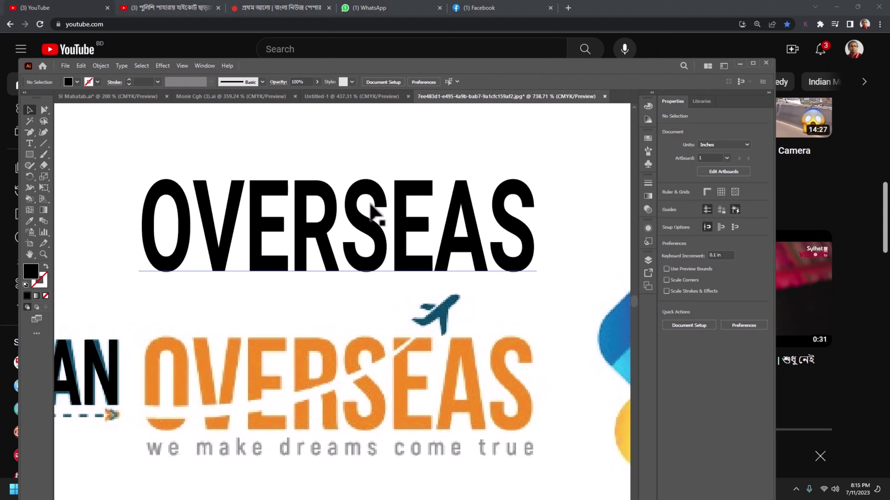
click(359, 215)
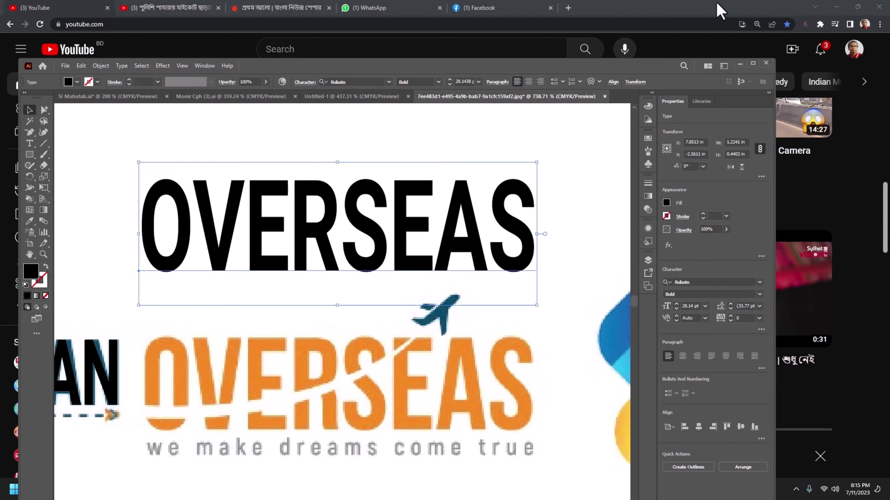
- Google 'font search by image' in a new Chrome tab
click(526, 9)
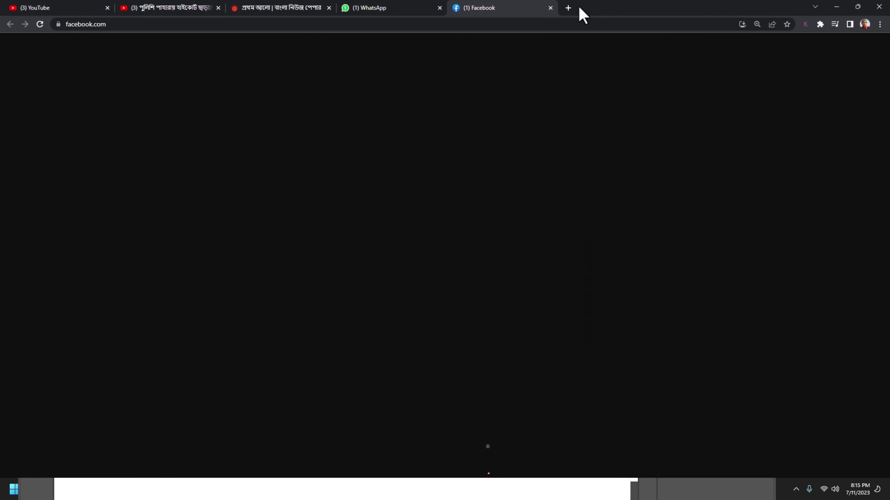
click(569, 7)
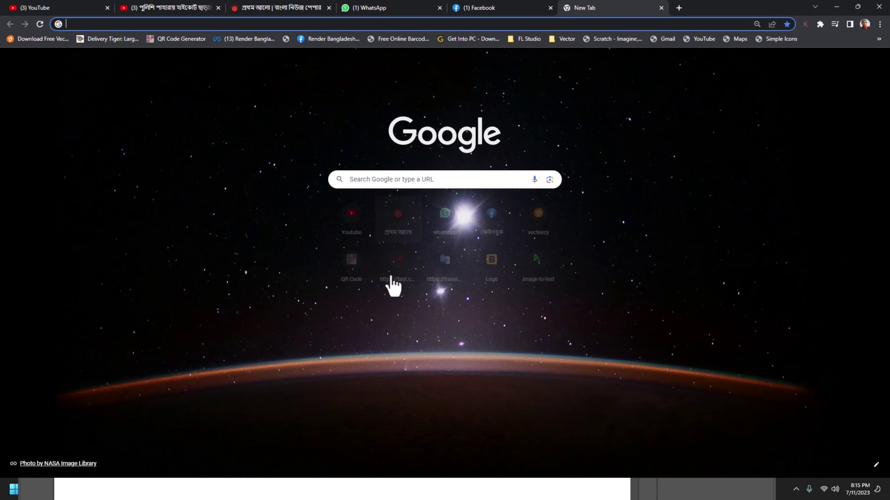
click(475, 177)
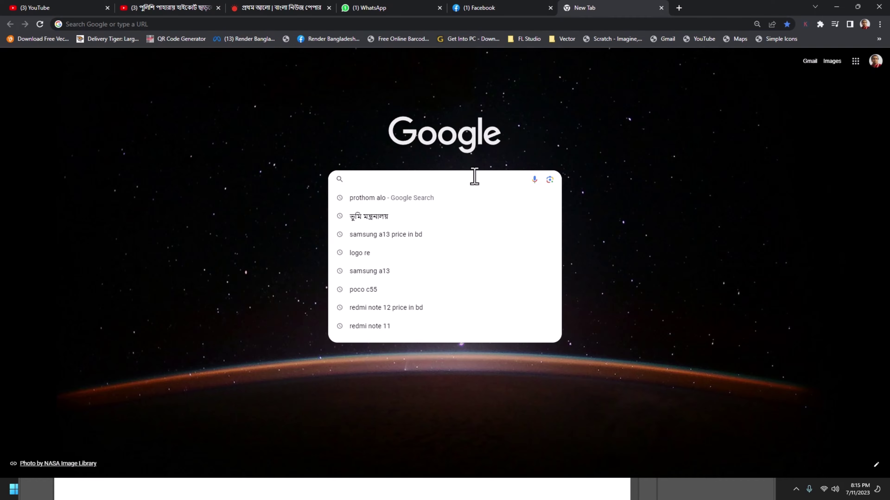
text(fON)
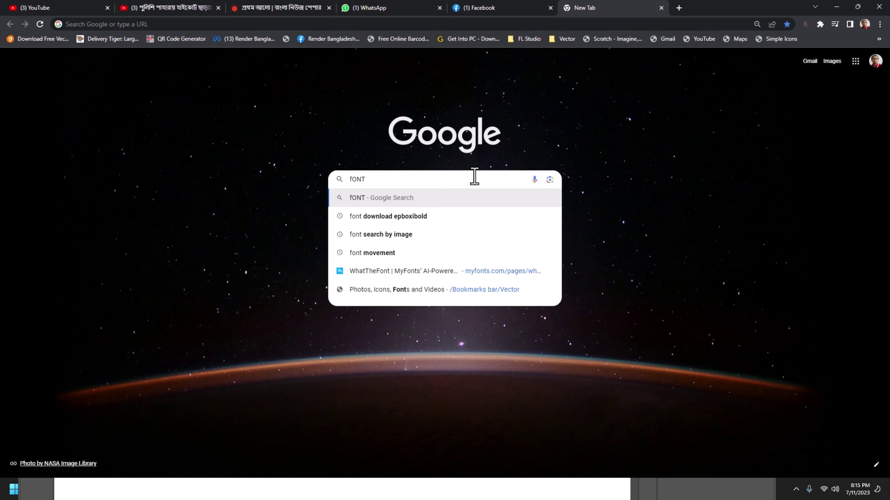
key(Escape)
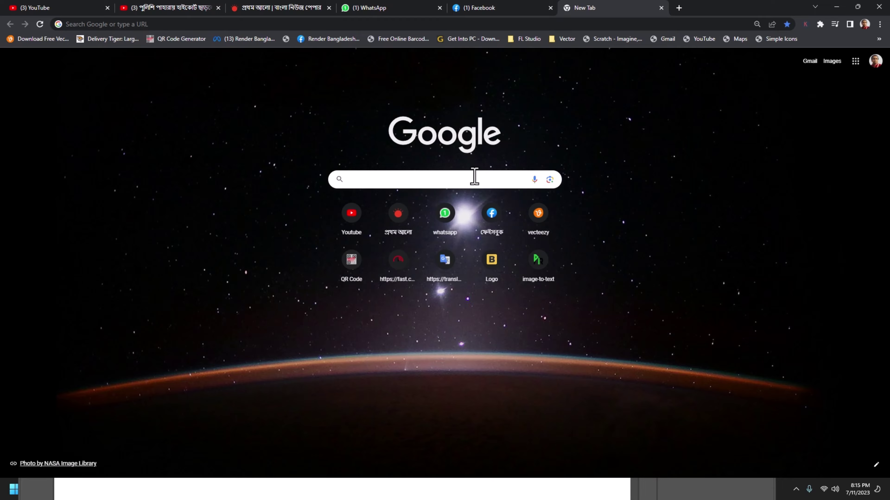
text(Font)
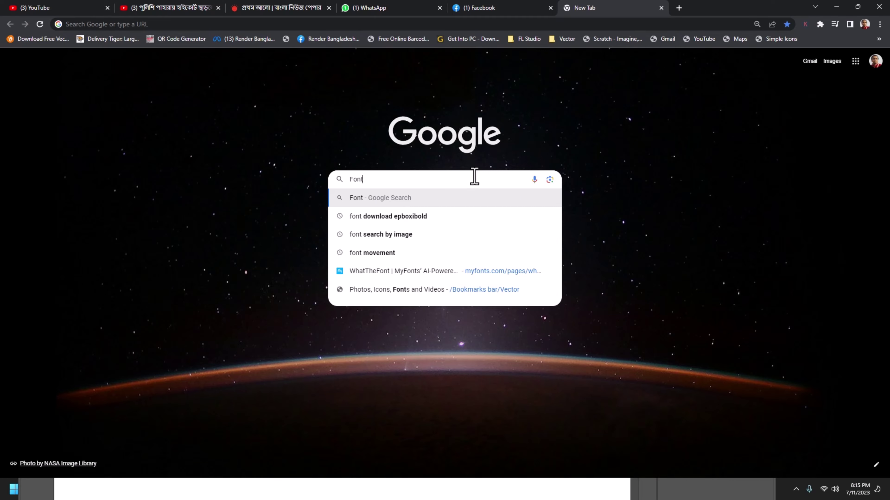
key(Down)
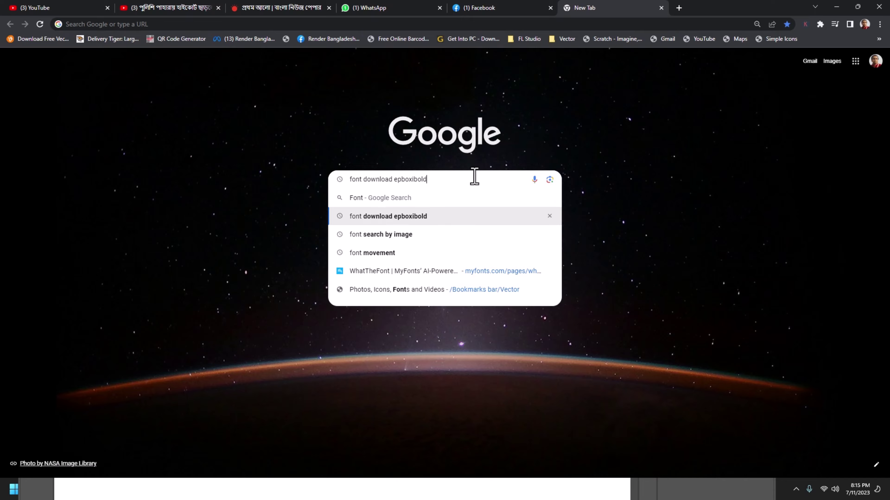
key(Down)
key(Return)
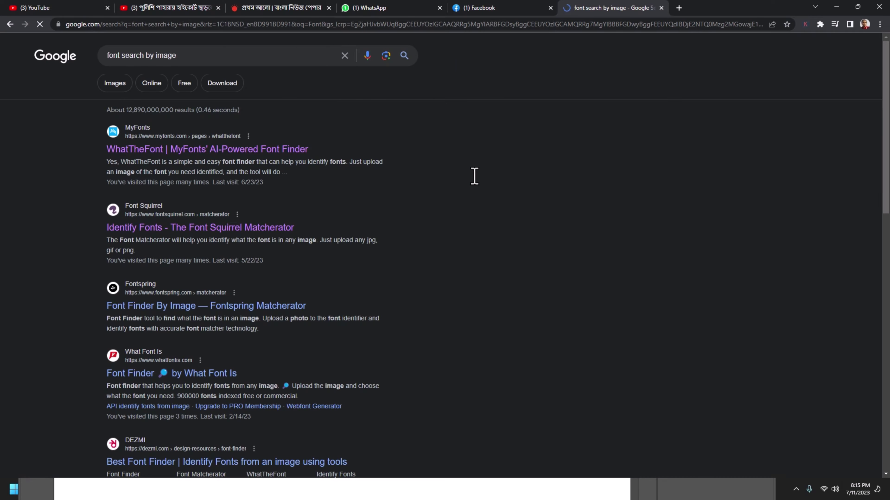
- Open the WhatTheFont result in a new tab and start an image upload
middle_click(186, 151)
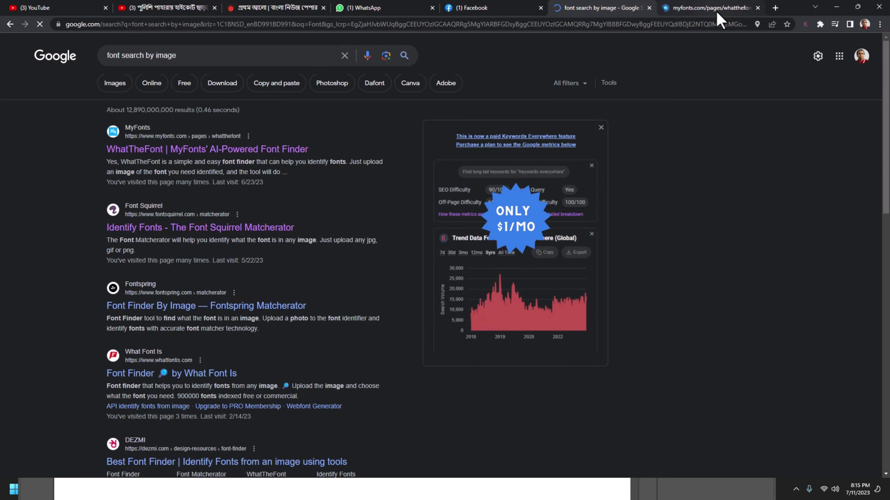
click(716, 10)
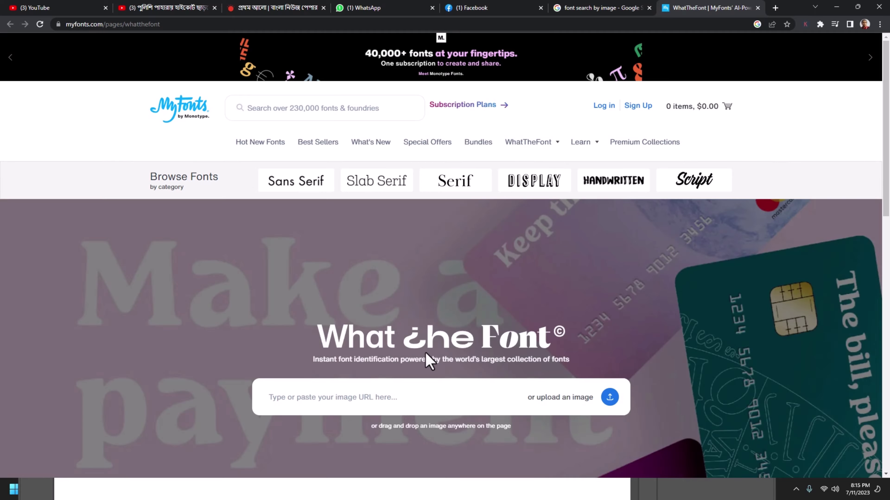
click(575, 406)
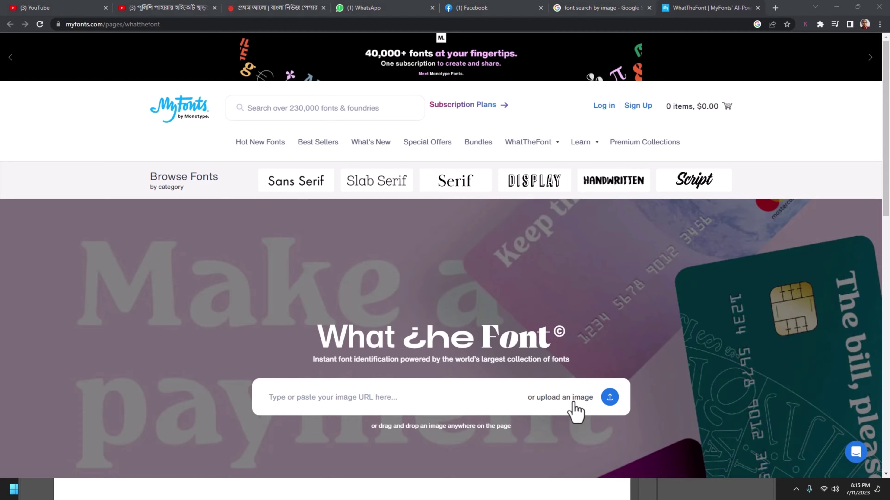
- Choose the logo reference JPG and upload it to WhatTheFont
scroll(175, 150, down, 2)
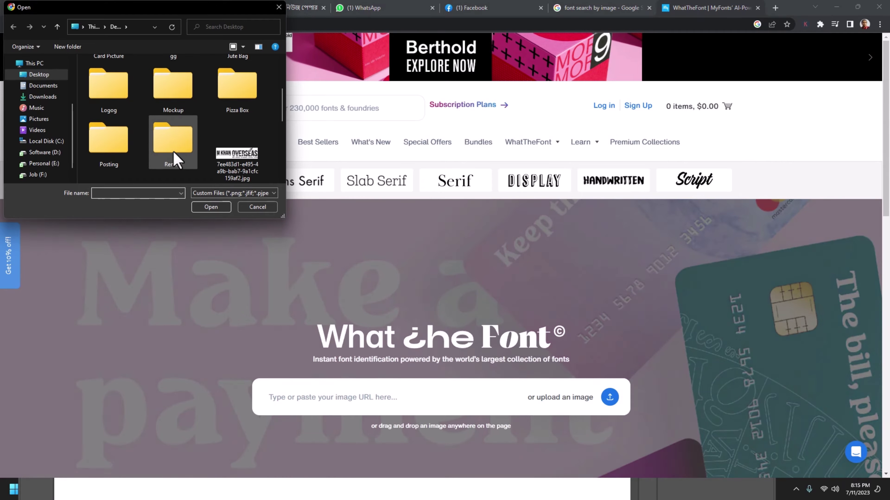
scroll(231, 159, down, 1)
scroll(214, 159, down, 1)
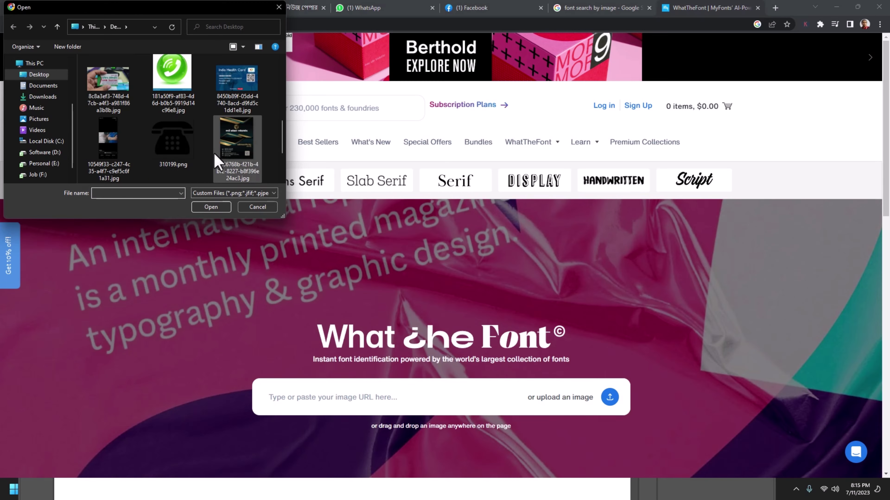
scroll(215, 161, down, 2)
scroll(214, 154, down, 1)
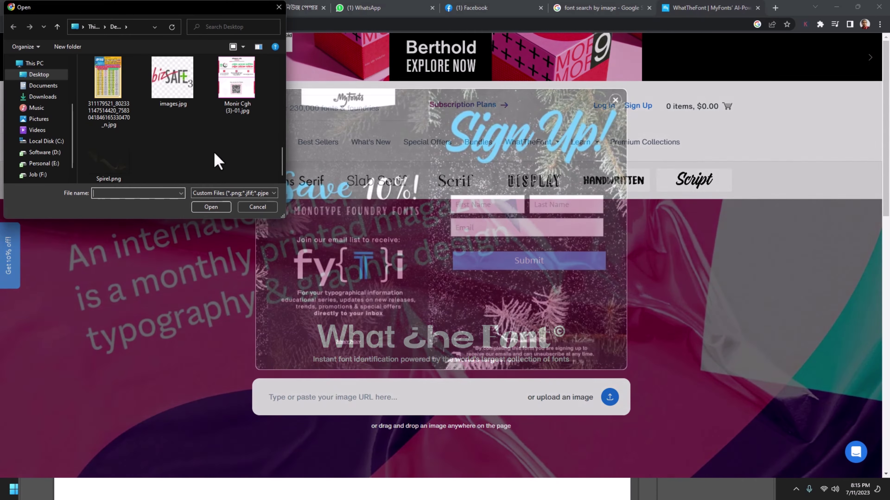
scroll(214, 154, up, 2)
scroll(214, 153, up, 1)
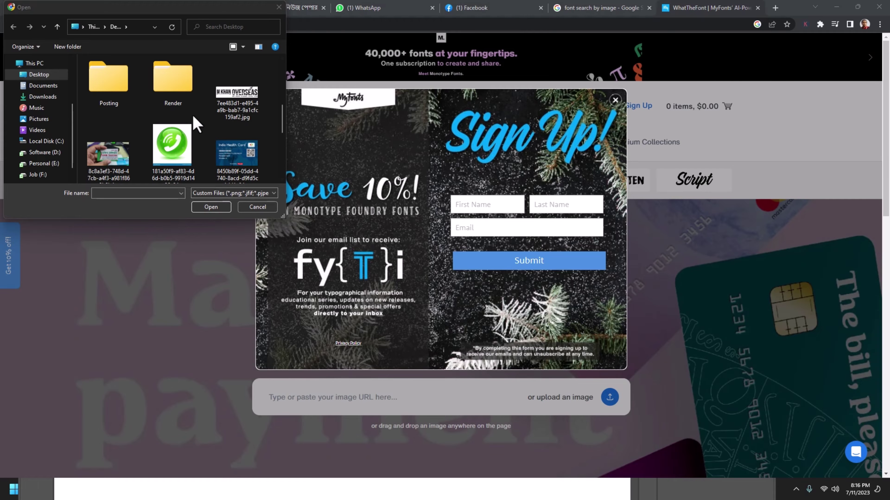
scroll(196, 126, down, 5)
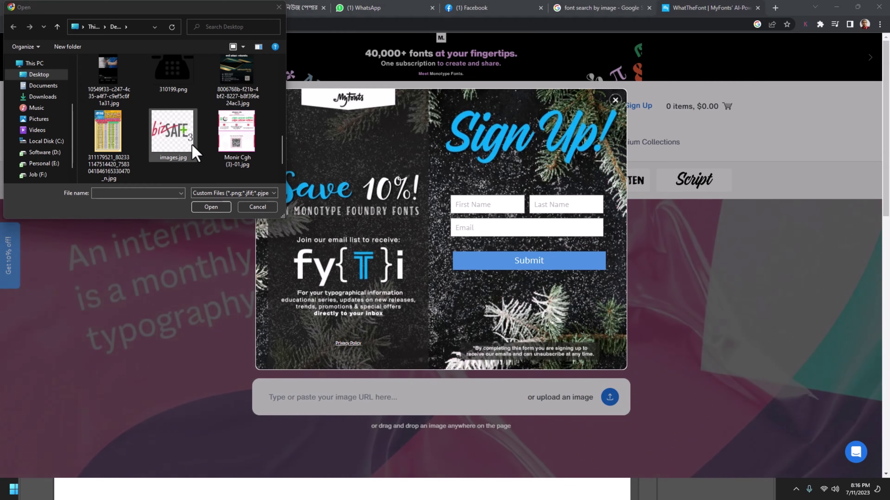
scroll(197, 152, down, 2)
click(166, 147)
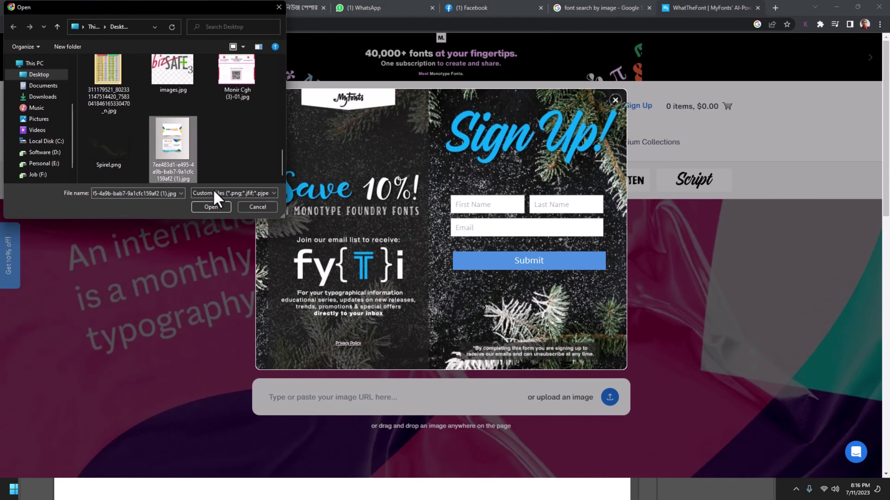
click(227, 209)
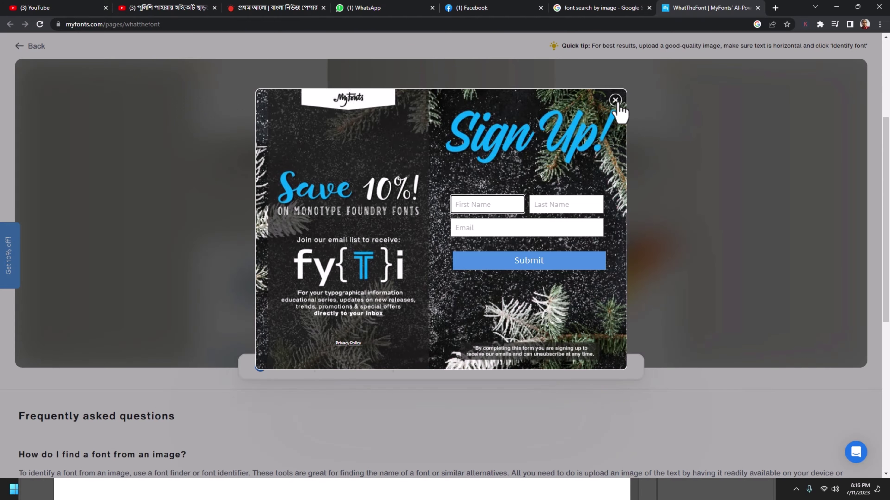
- Dismiss the sign-up popup, box the OVERSEAS lettering, and identify its font
click(617, 102)
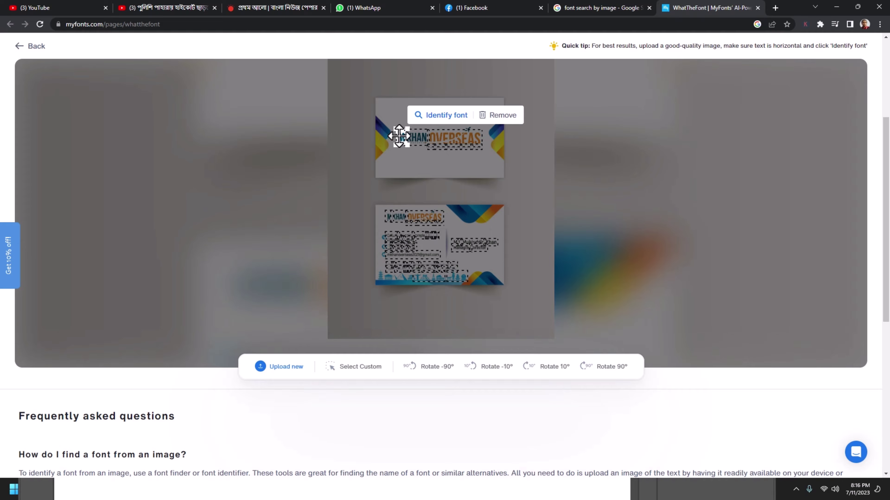
click(433, 136)
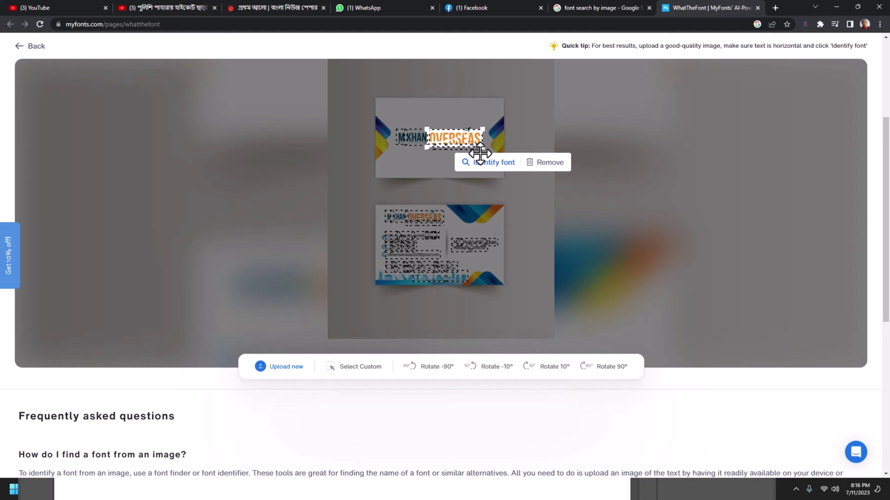
click(493, 163)
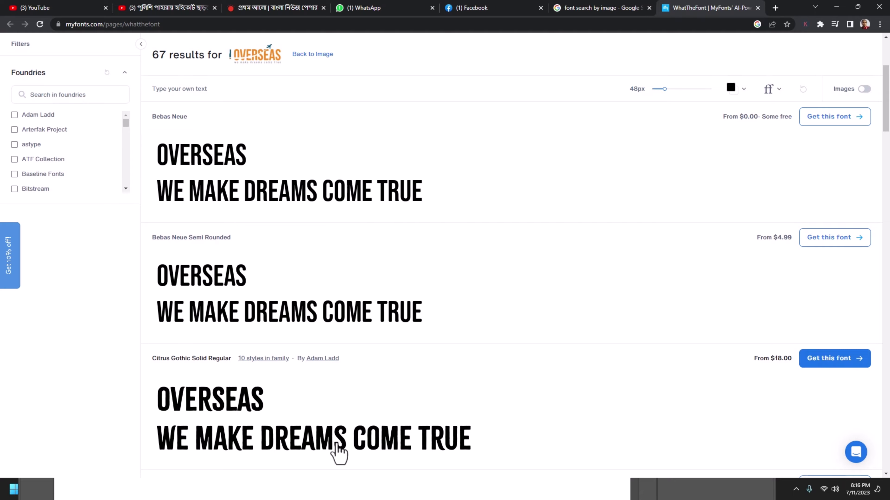
- Set the OVERSEAS text's font to Bebas Neue Regular in Illustrator's Character panel
click(697, 493)
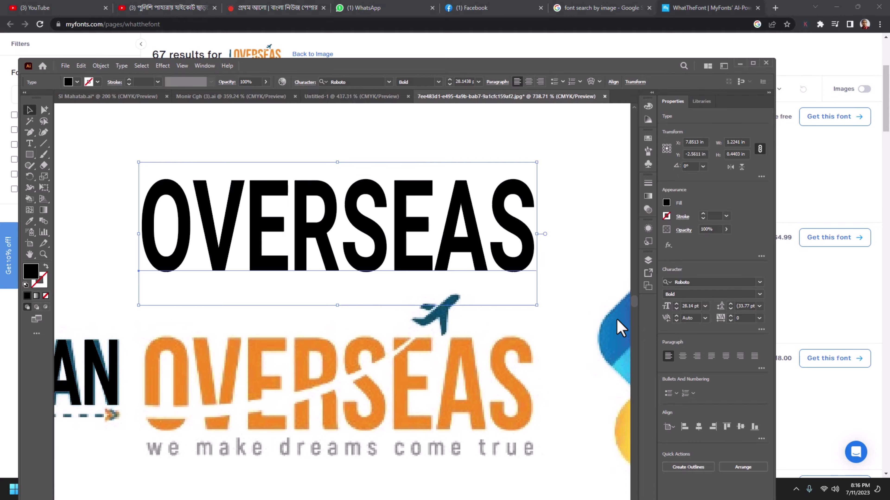
click(697, 286)
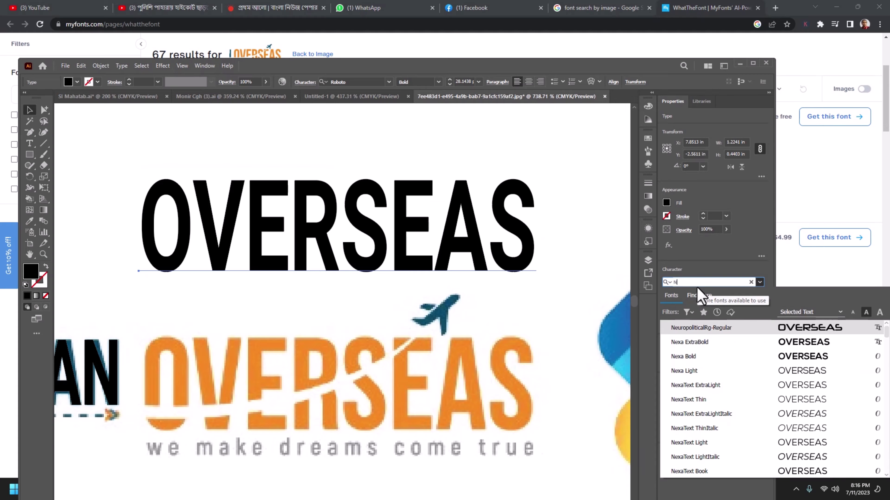
text(u)
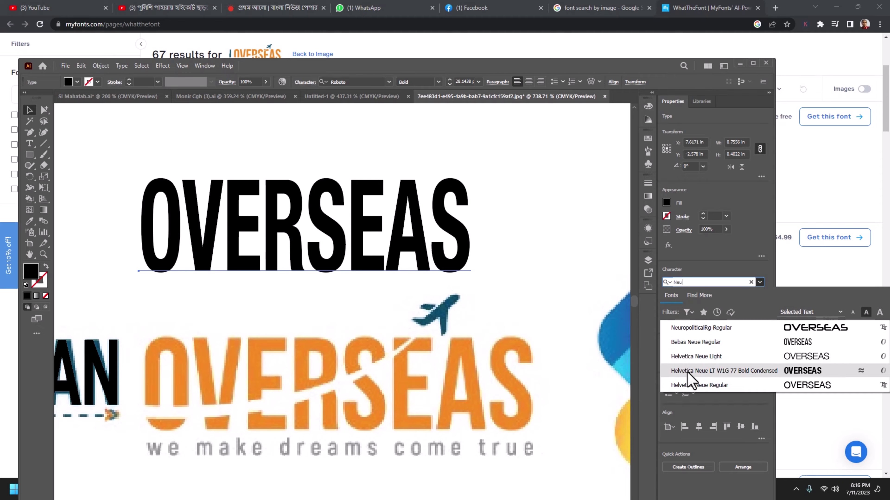
click(695, 343)
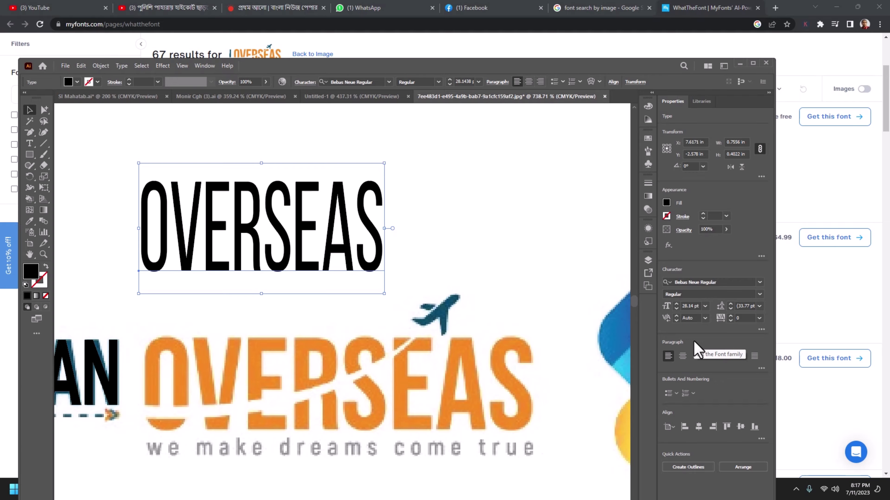
click(759, 295)
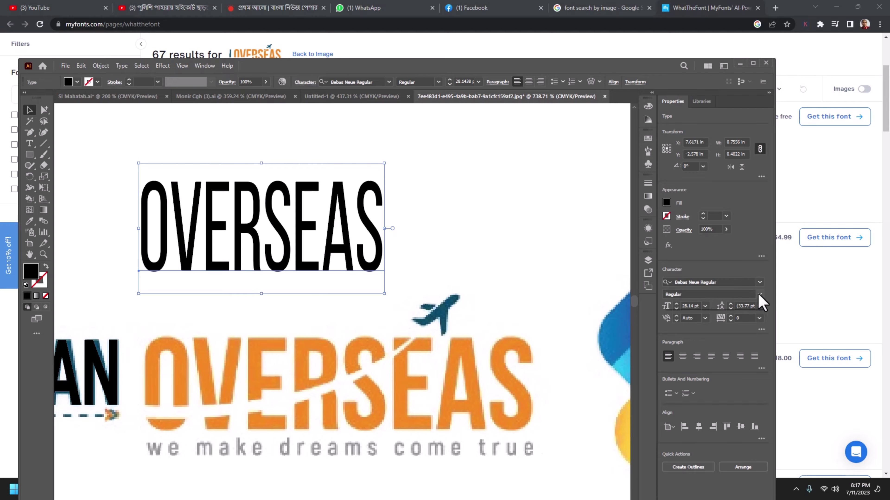
- Move OVERSEAS onto the orange logo letters and stretch it to their width and height
click(759, 296)
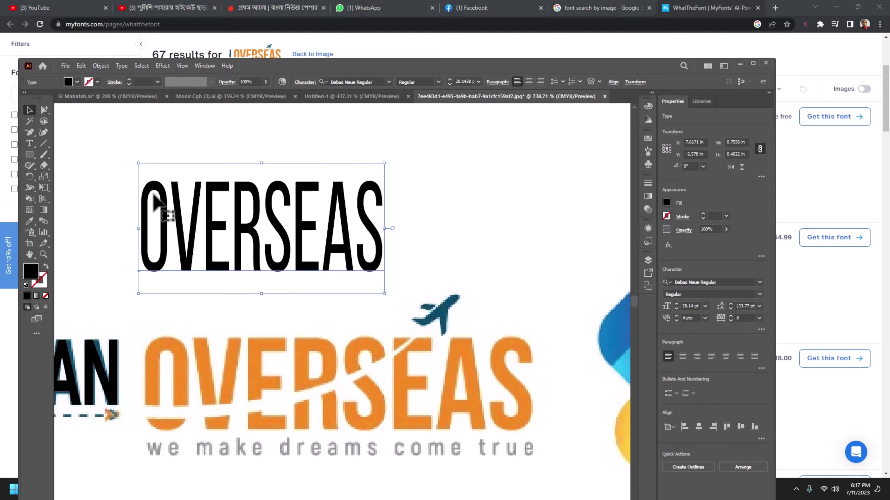
drag(173, 212, 171, 368)
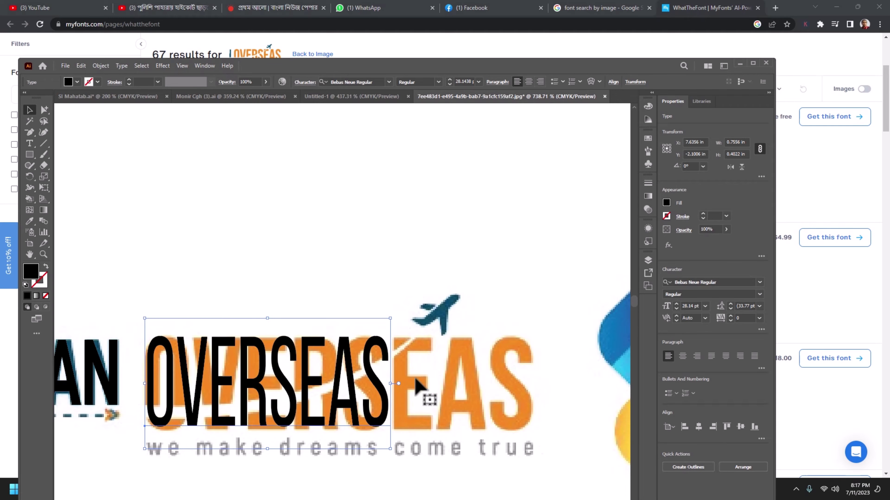
drag(391, 383, 539, 394)
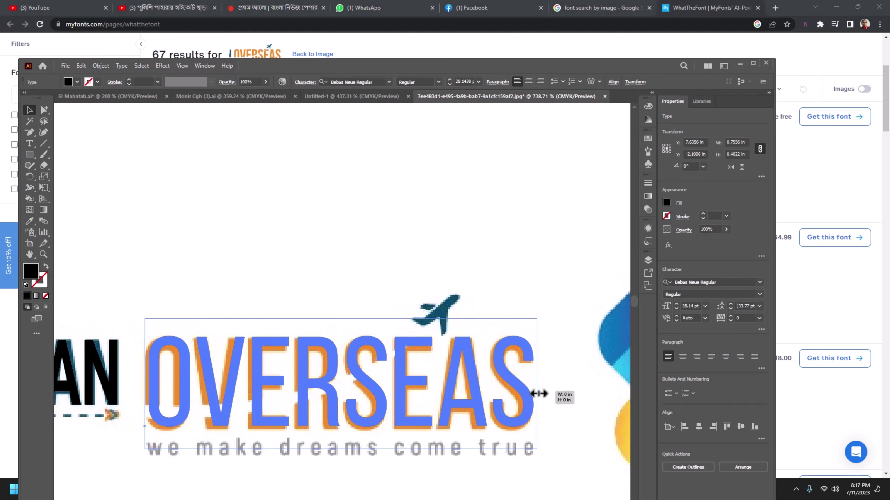
drag(538, 393, 534, 389)
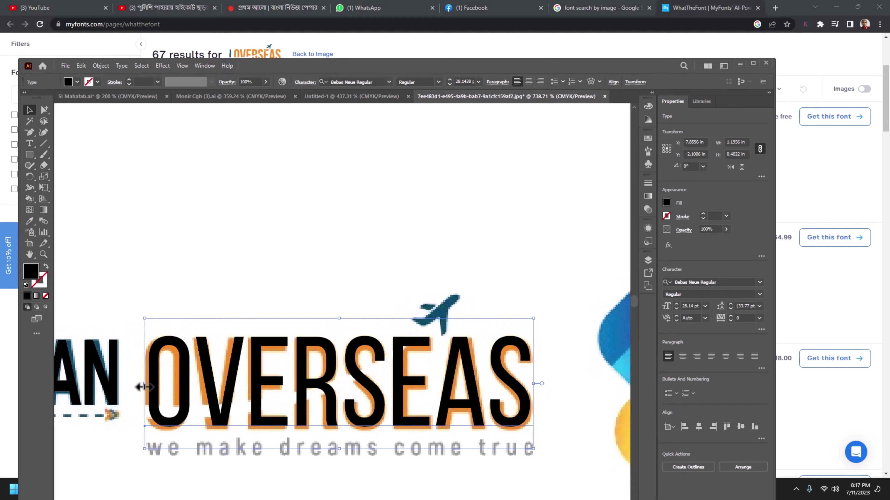
drag(142, 385, 142, 387)
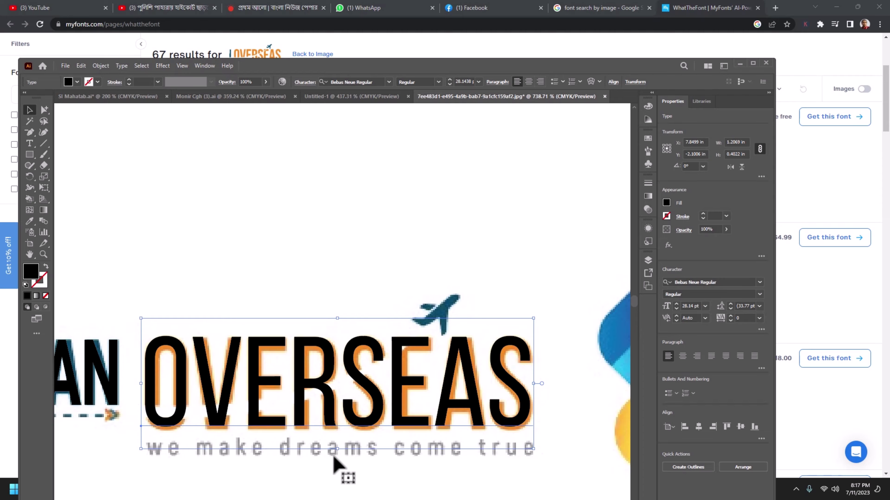
drag(339, 452, 338, 453)
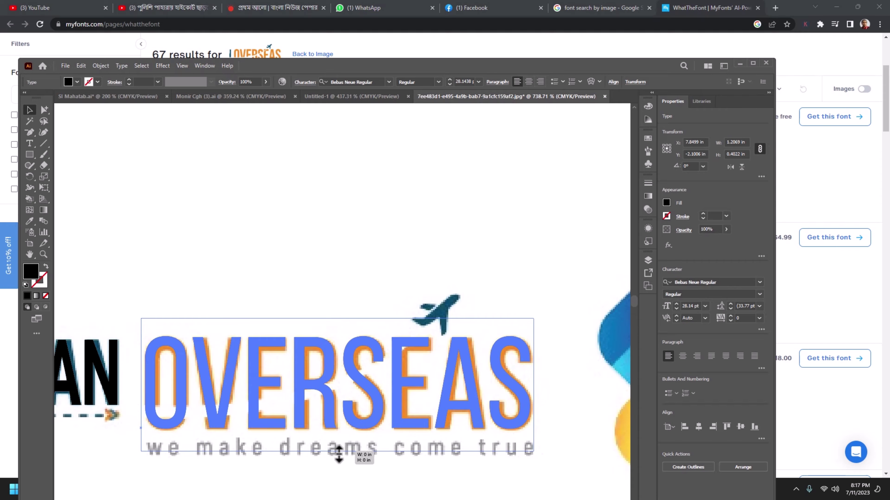
drag(338, 454, 341, 453)
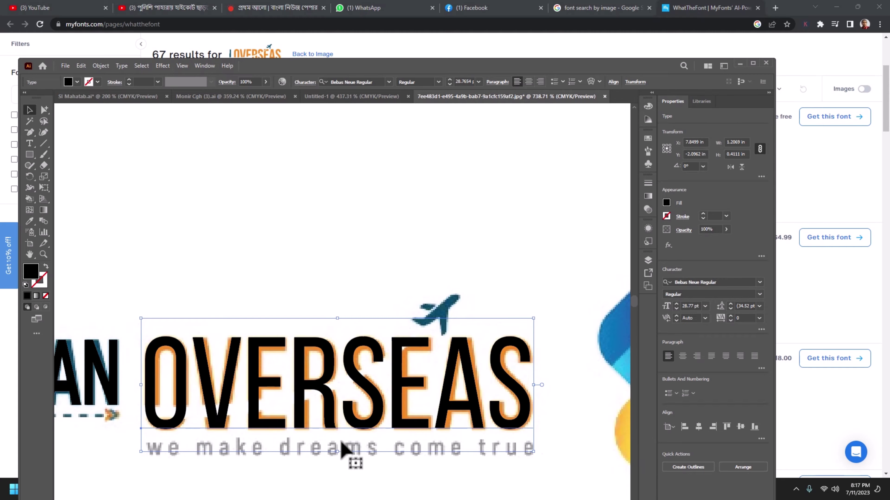
drag(408, 363, 409, 425)
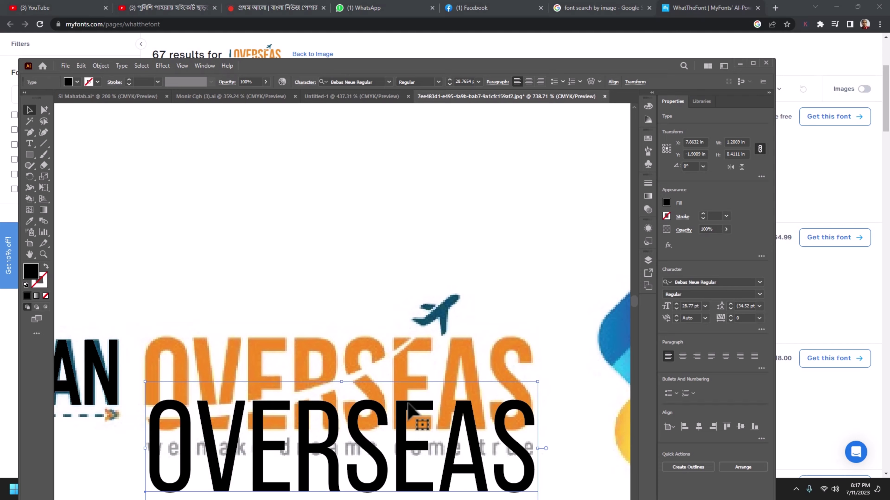
- Undo the move, give OVERSEAS a black 1 pt stroke, and trim its width to 1.1941 in
key(ctrl+z)
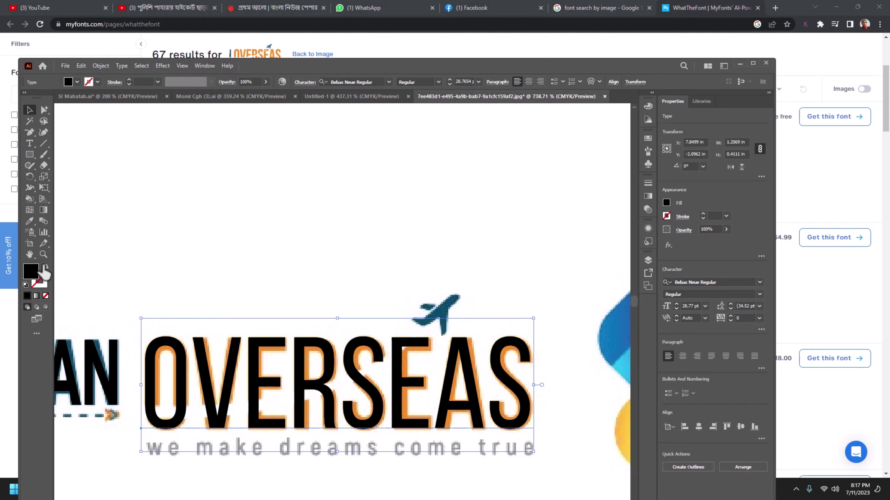
click(46, 268)
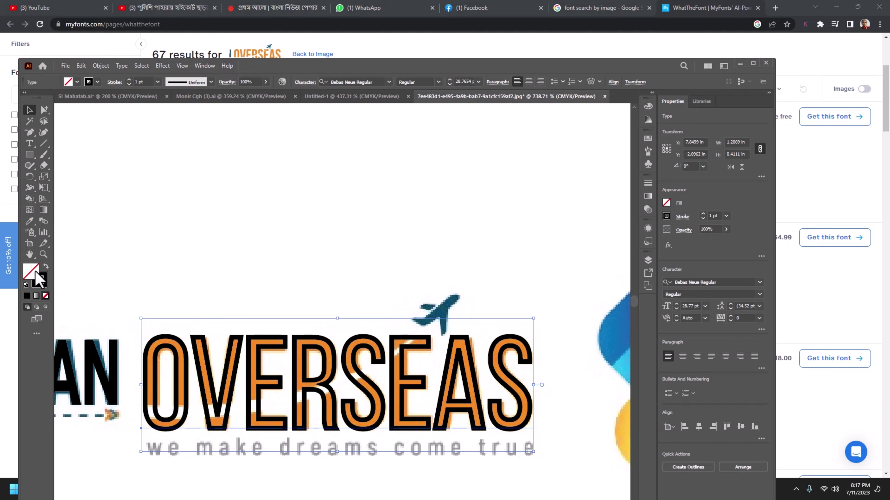
click(46, 267)
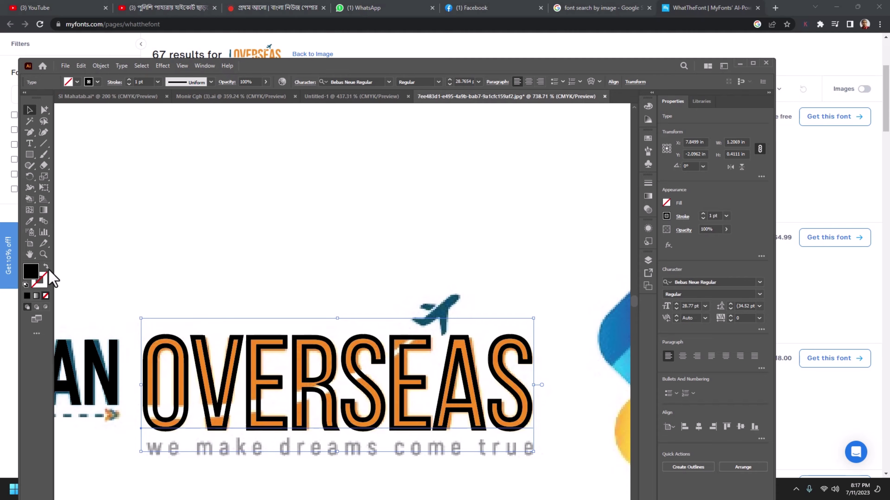
click(41, 282)
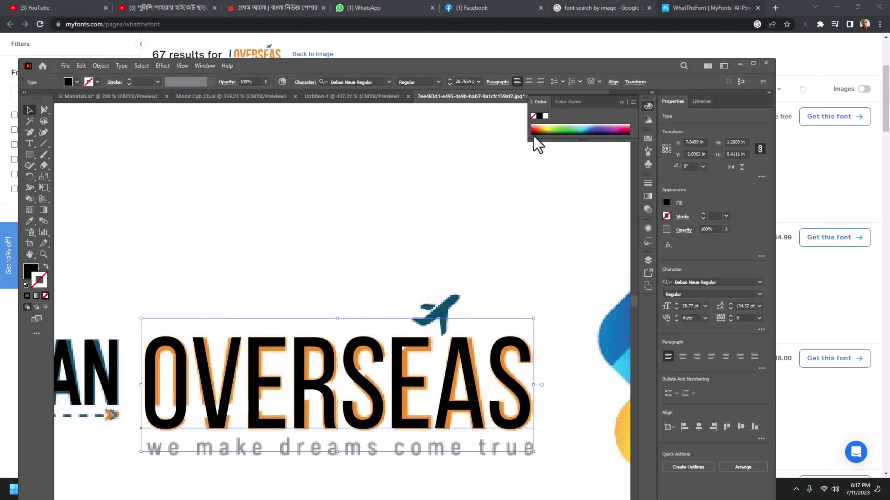
click(541, 119)
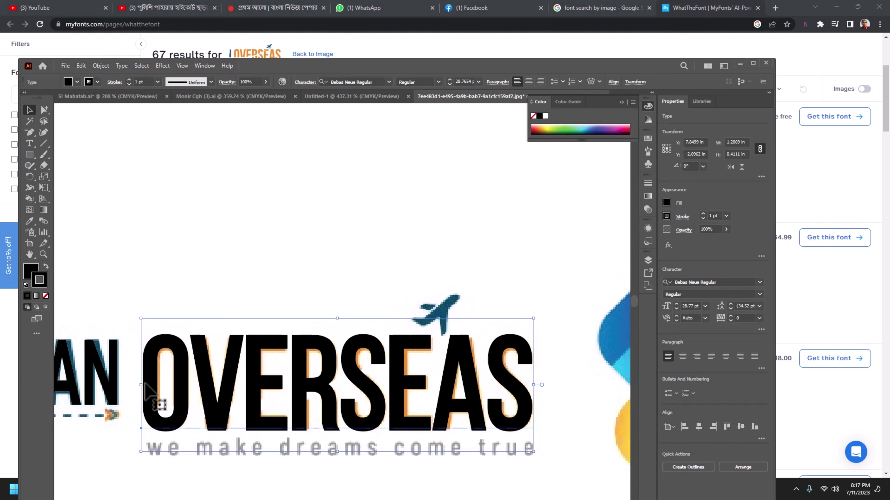
drag(141, 384, 149, 388)
scroll(149, 388, left, 3)
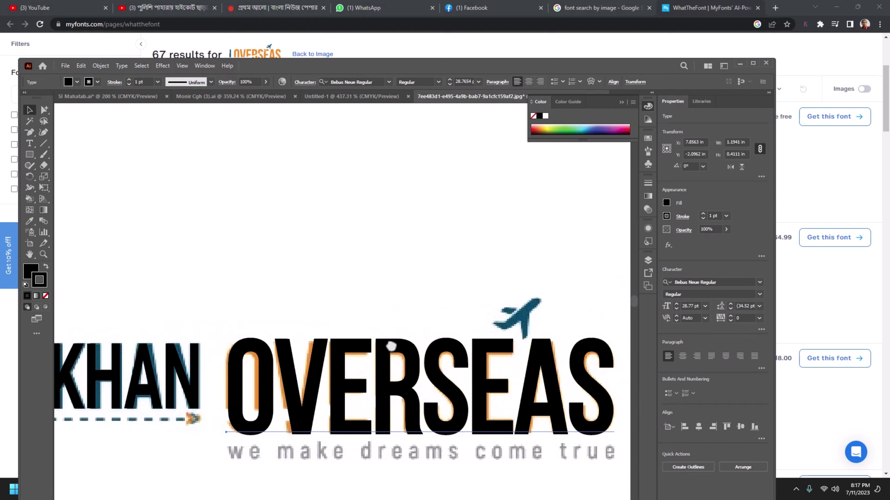
scroll(245, 351, left, 5)
scroll(245, 350, down, 2)
- Restyle M KHAN to Bebas Neue Regular 21.44 pt and narrow it to 0.6598 in wide
click(265, 324)
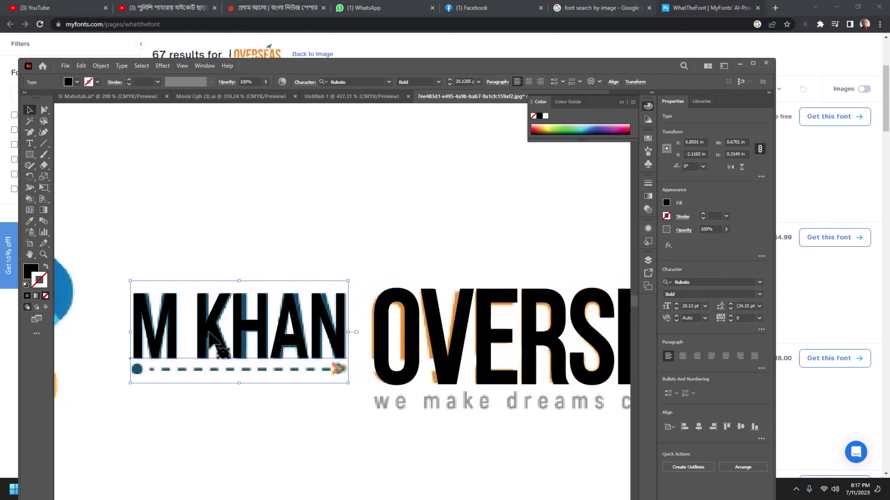
click(31, 222)
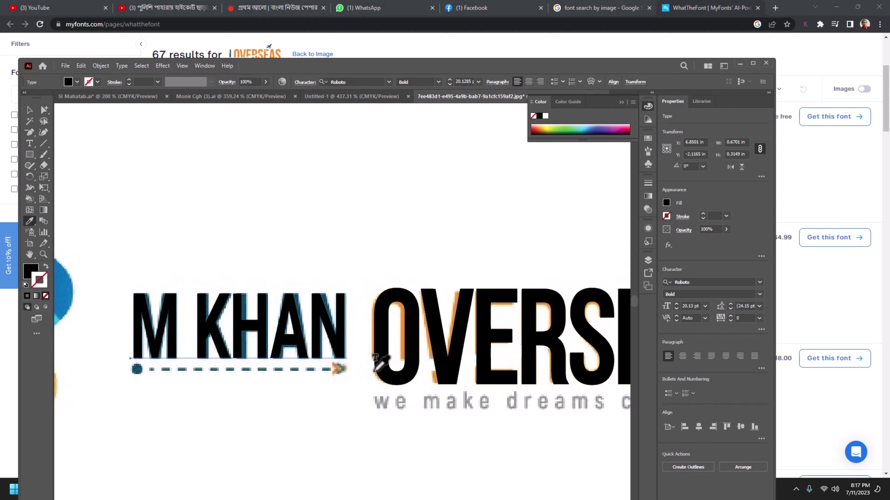
click(417, 354)
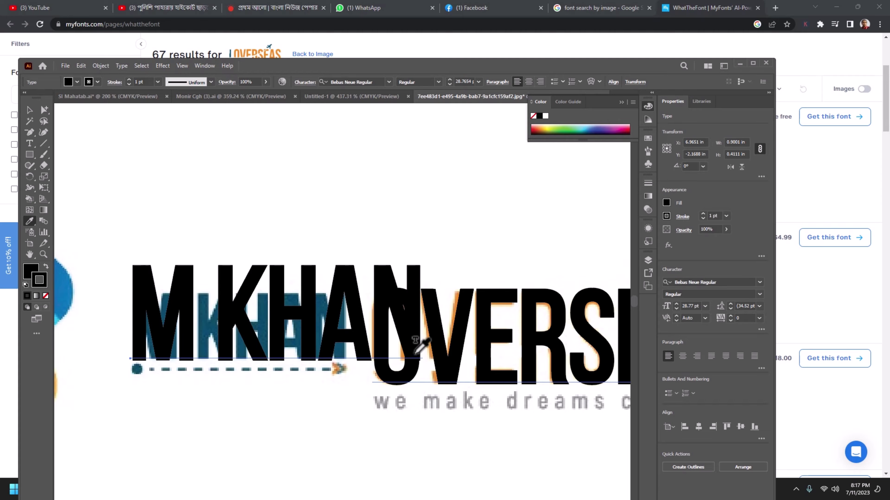
click(28, 110)
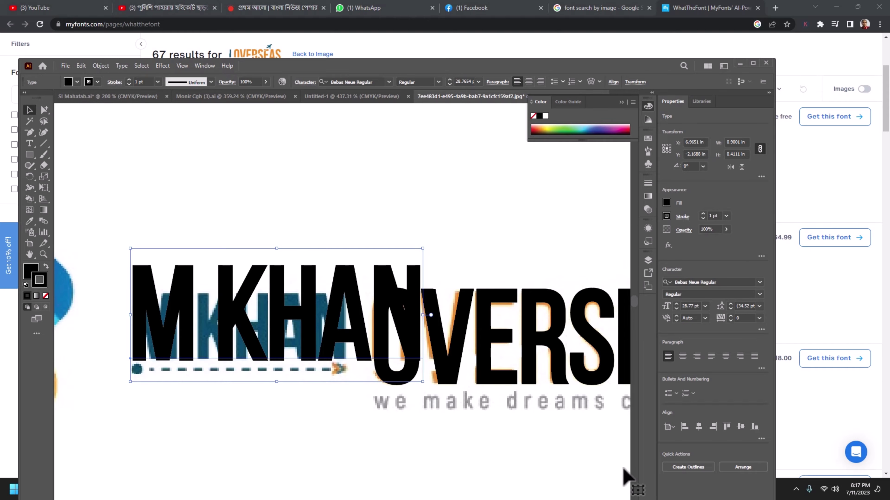
drag(422, 318, 350, 320)
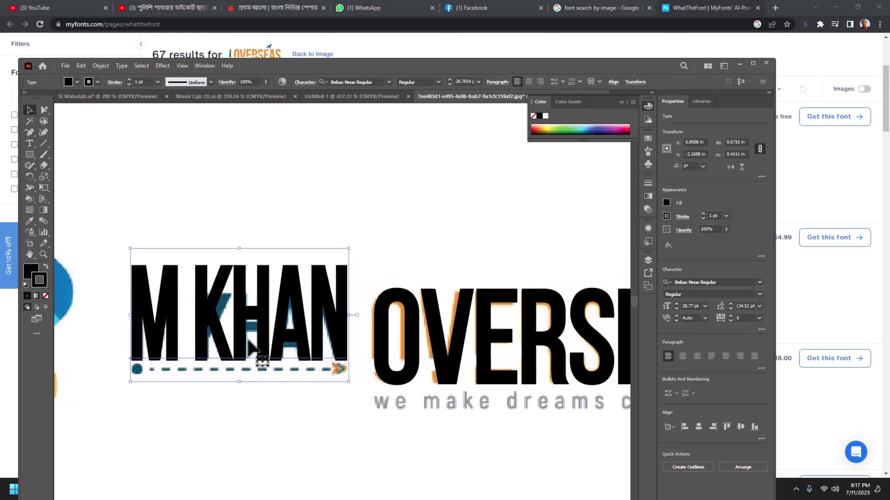
drag(242, 251, 238, 282)
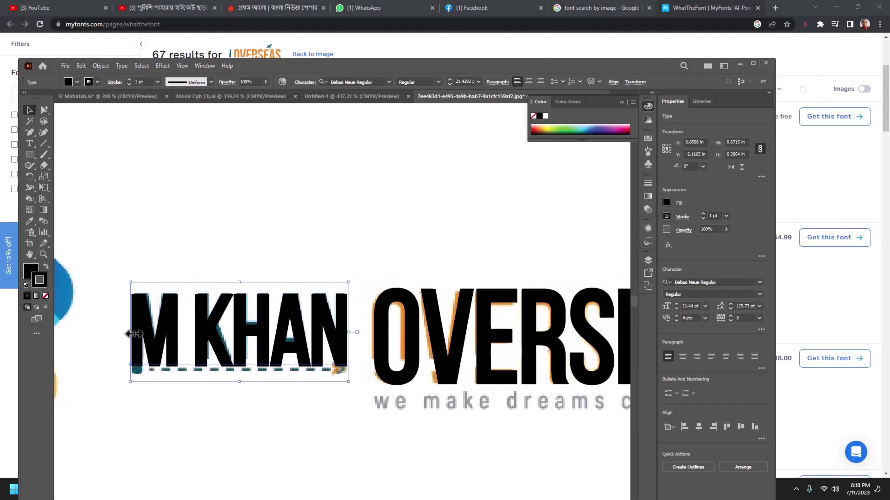
drag(130, 333, 134, 333)
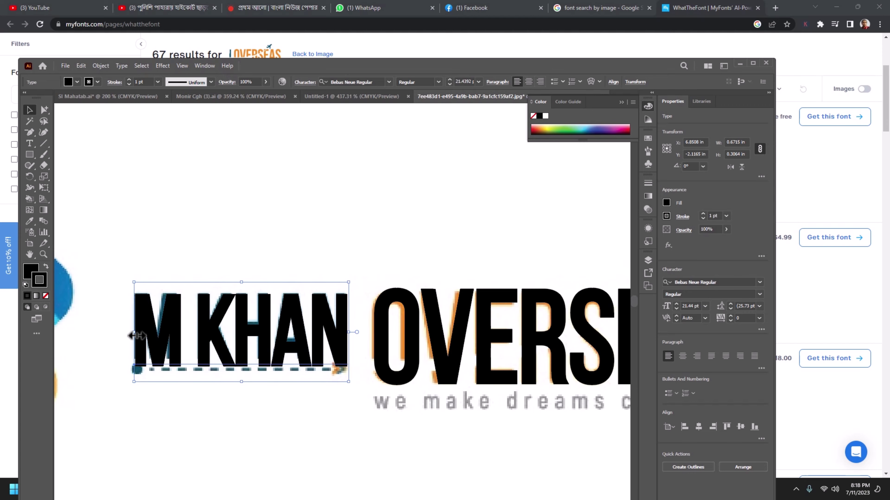
- Pan to the tagline area below OVERSEAS with nothing selected
drag(522, 363, 302, 354)
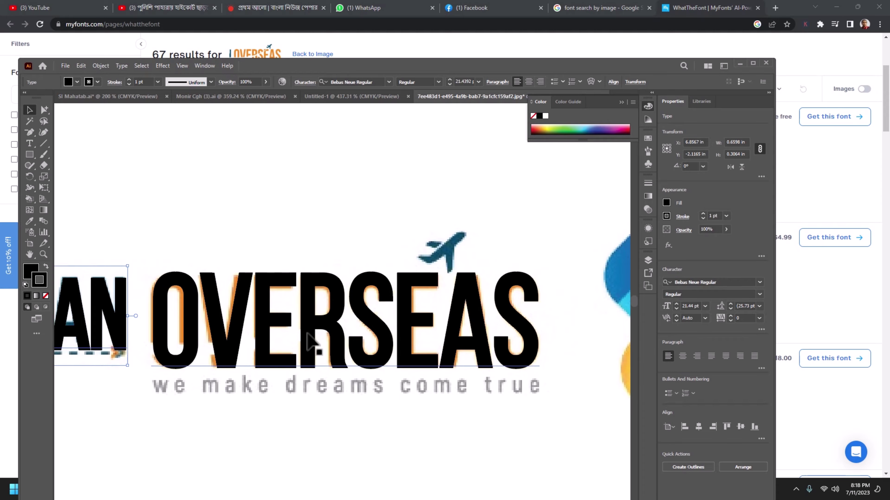
click(271, 350)
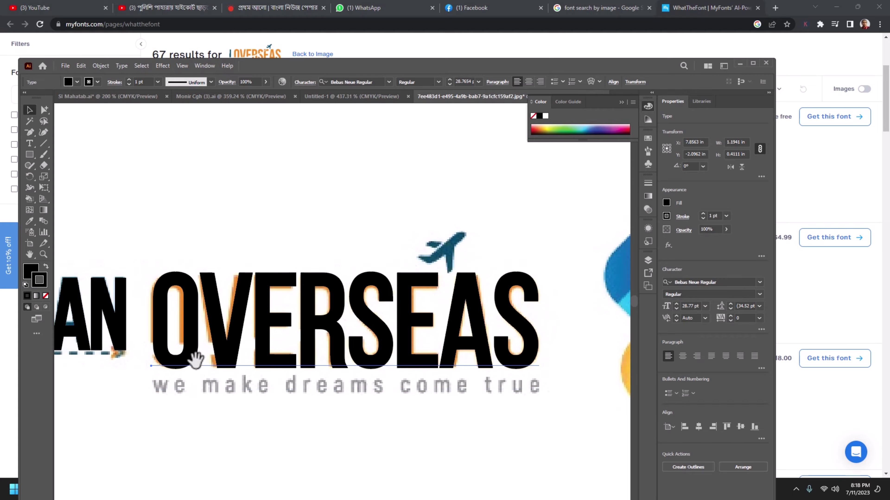
drag(208, 370, 294, 373)
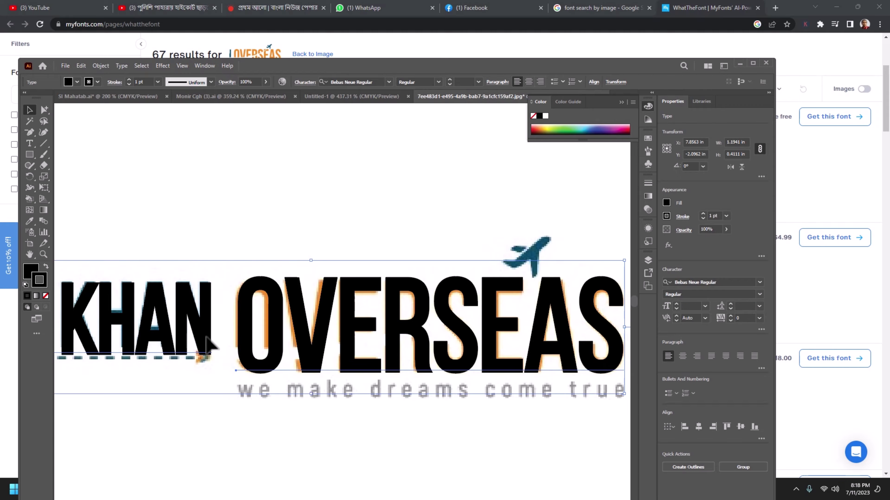
click(371, 413)
drag(370, 409, 326, 333)
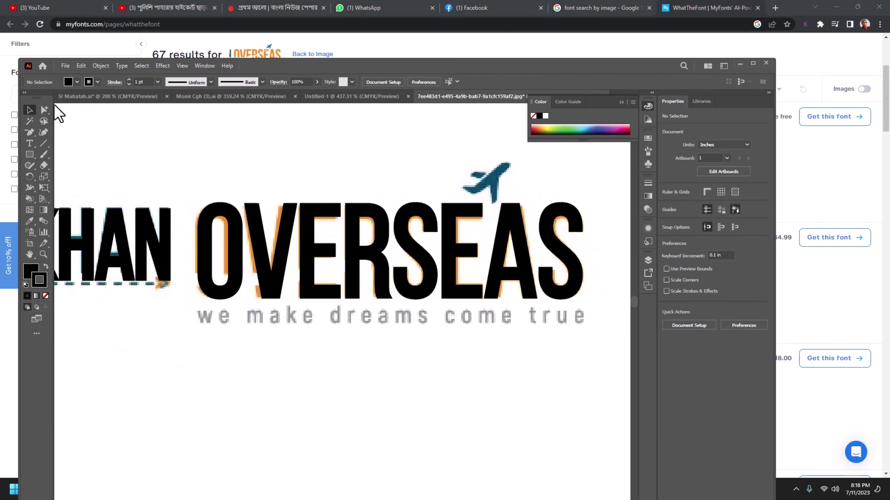
click(29, 143)
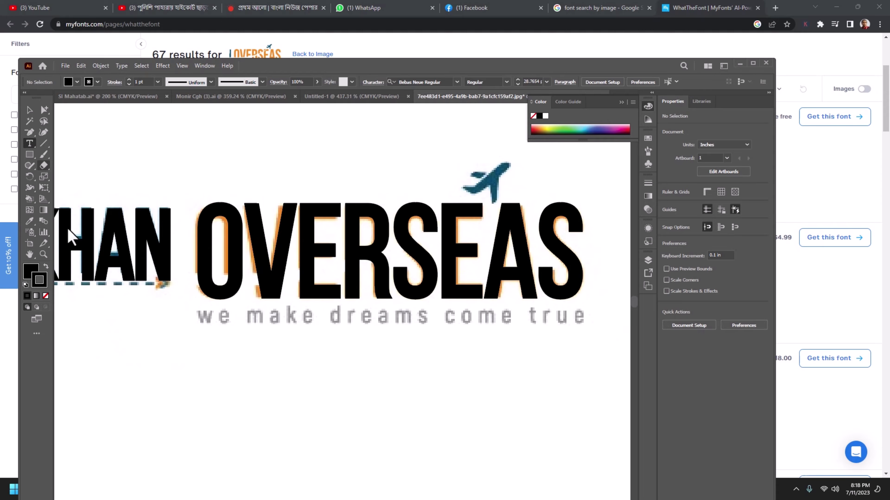
click(234, 365)
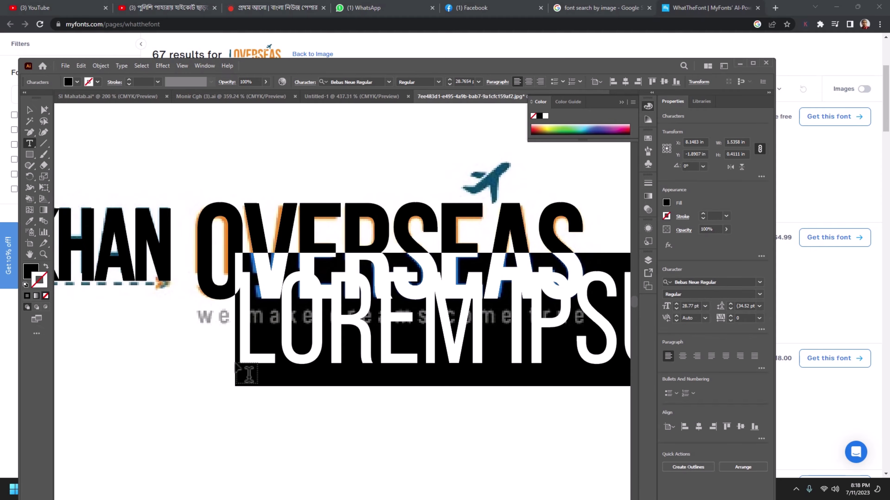
text(WE)
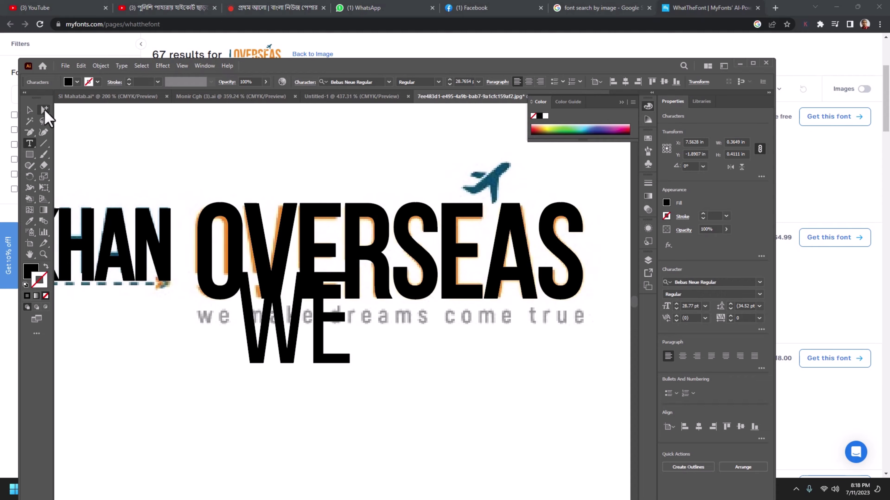
click(30, 109)
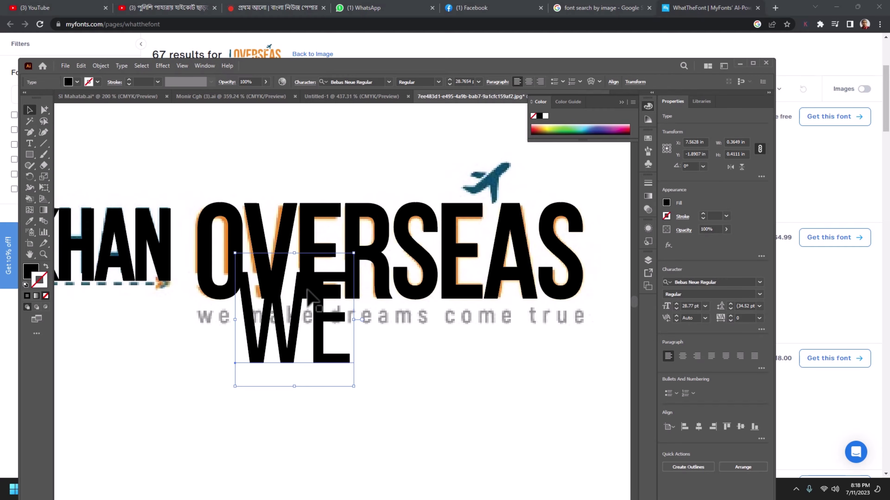
drag(297, 256, 296, 349)
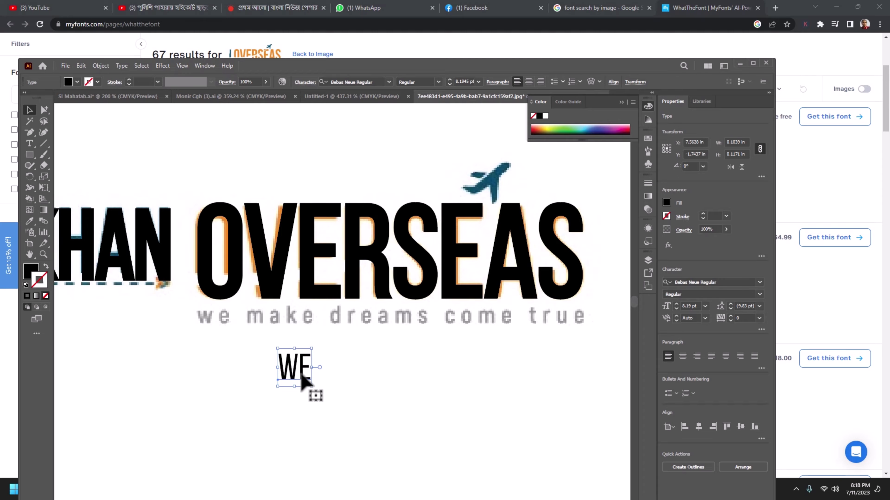
double_click(303, 378)
key(Right)
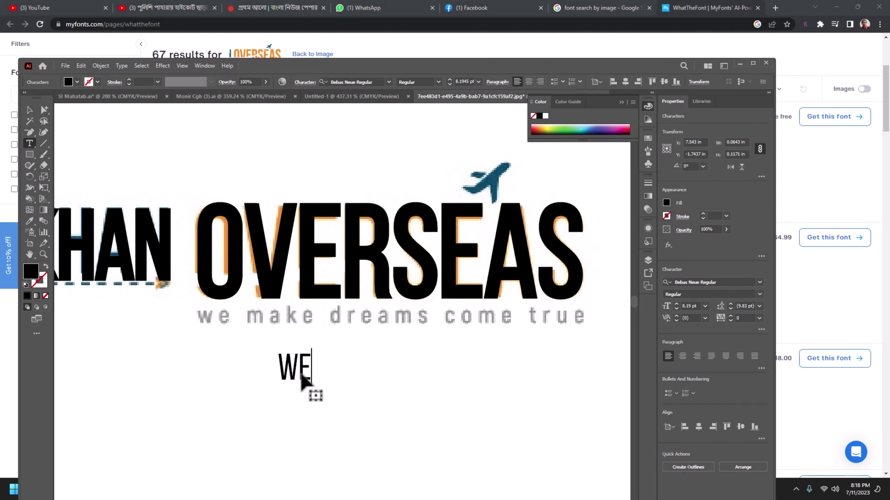
key(BackSpace)
key(BackSpace)
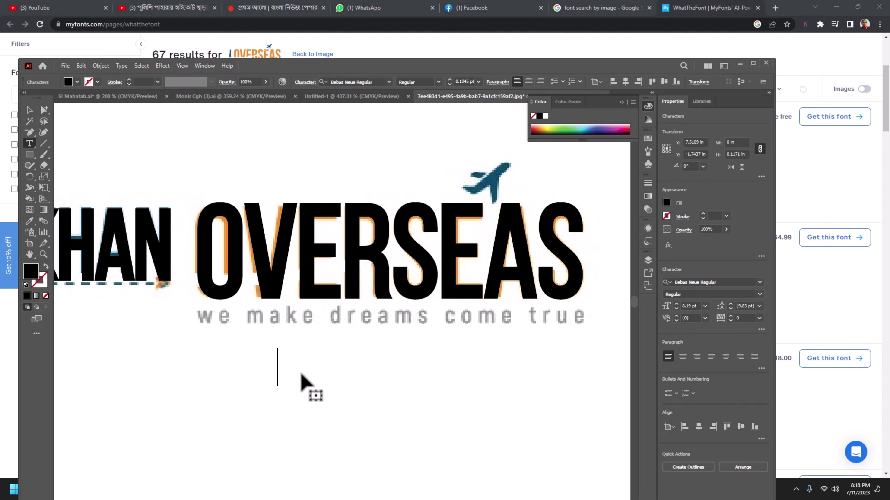
text(WE)
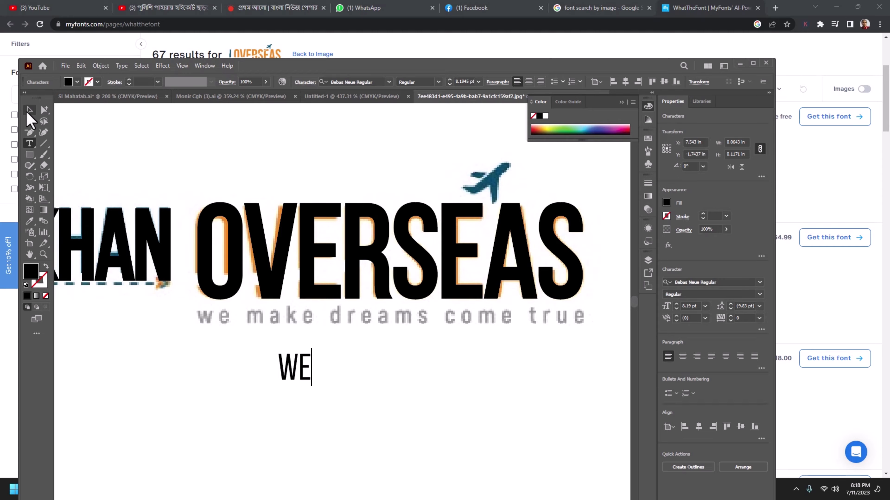
click(730, 283)
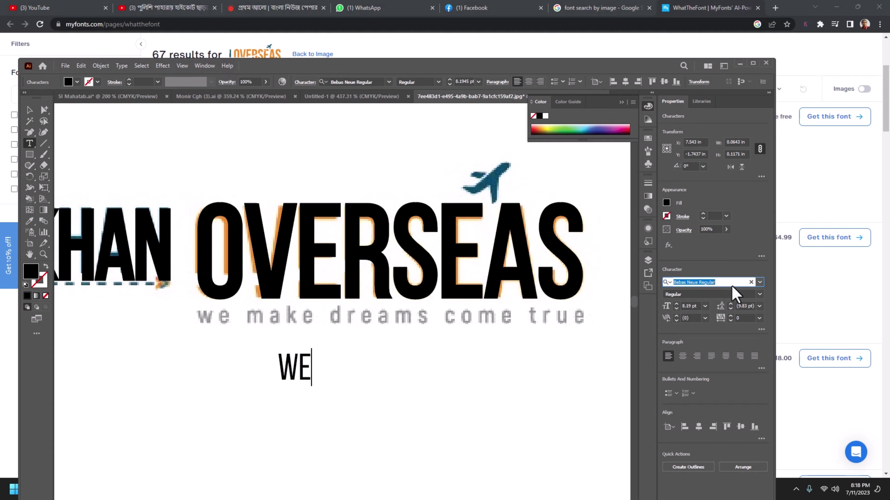
text(myr)
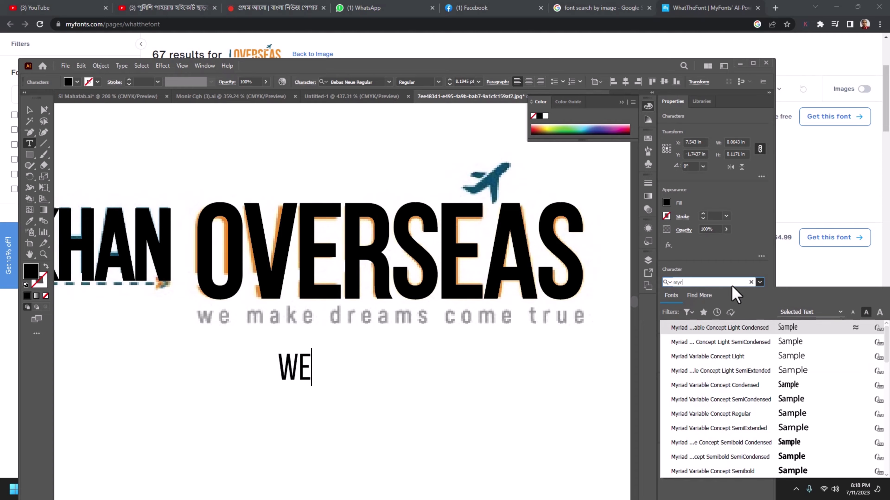
text(ia)
text(d pr)
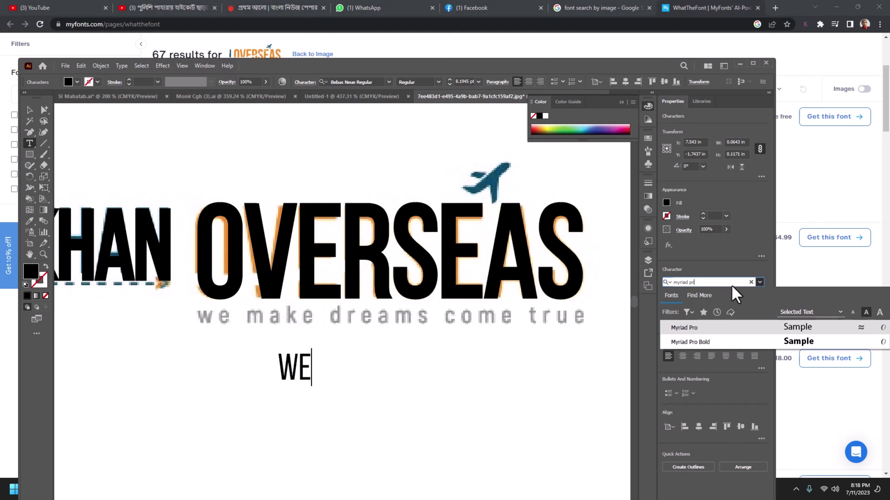
click(725, 328)
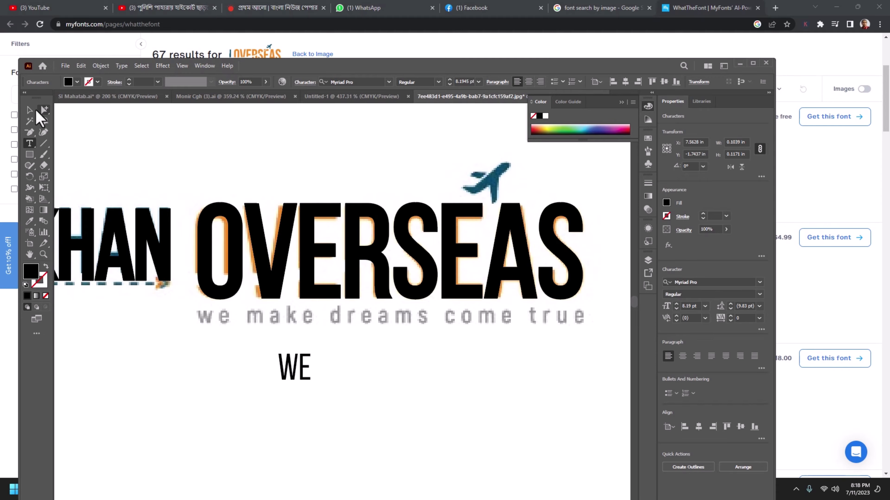
click(26, 114)
key(Delete)
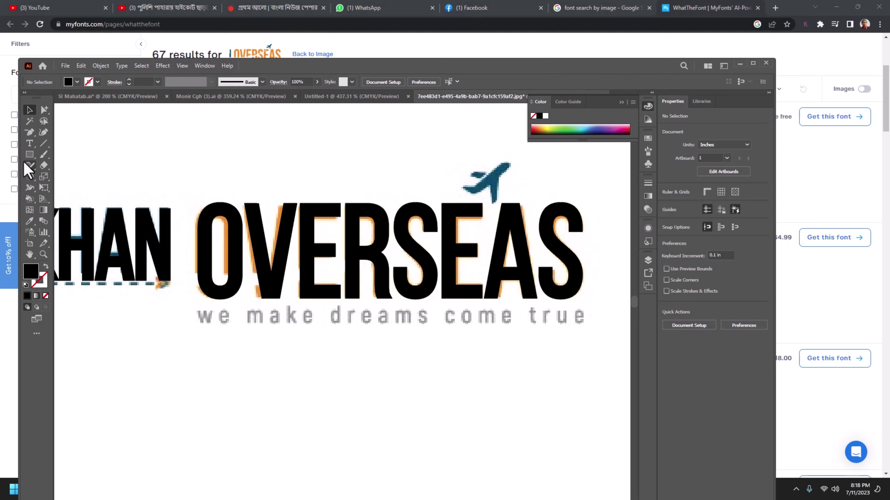
- Add a new 'we' text object under OVERSEAS and shrink it
click(29, 143)
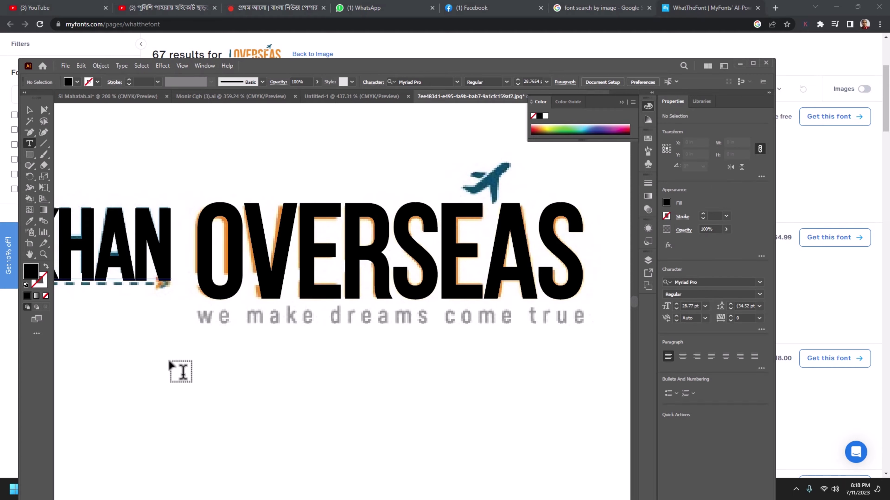
click(255, 372)
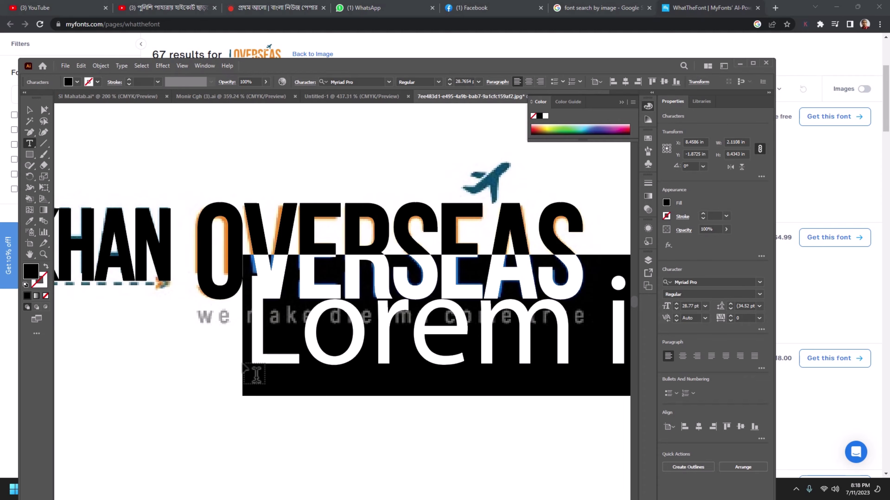
text(we)
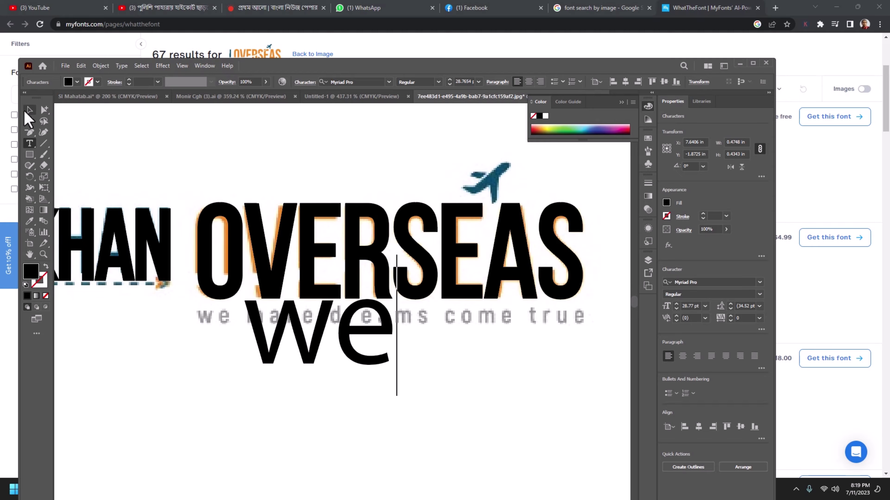
click(30, 111)
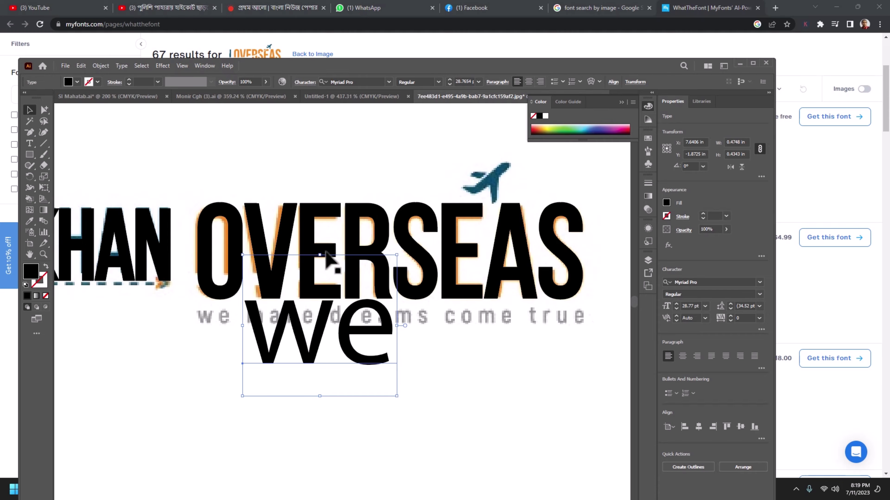
mouse_move(319, 254)
mouse_down()
mouse_move(319, 385)
mouse_move(192, 328)
mouse_up()
- Move 'we' over the tagline's 'we' and scale it to about 5.49 pt
ctrl+click(169, 290)
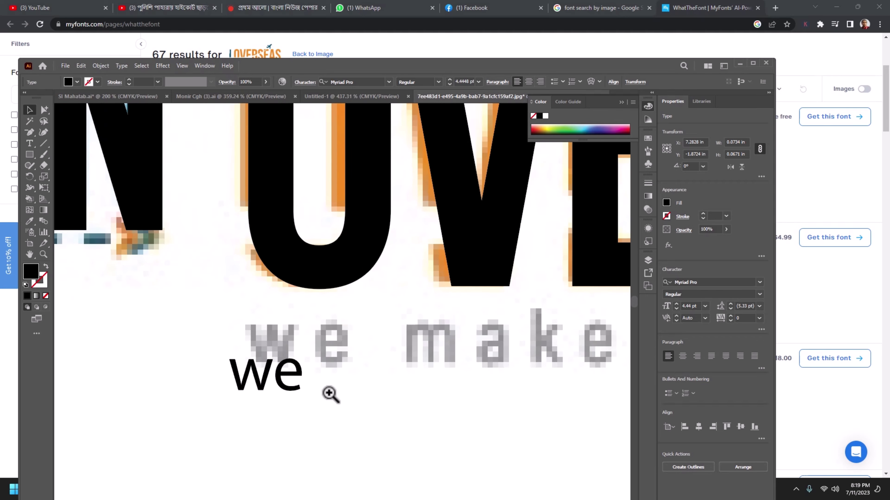
drag(264, 379, 283, 346)
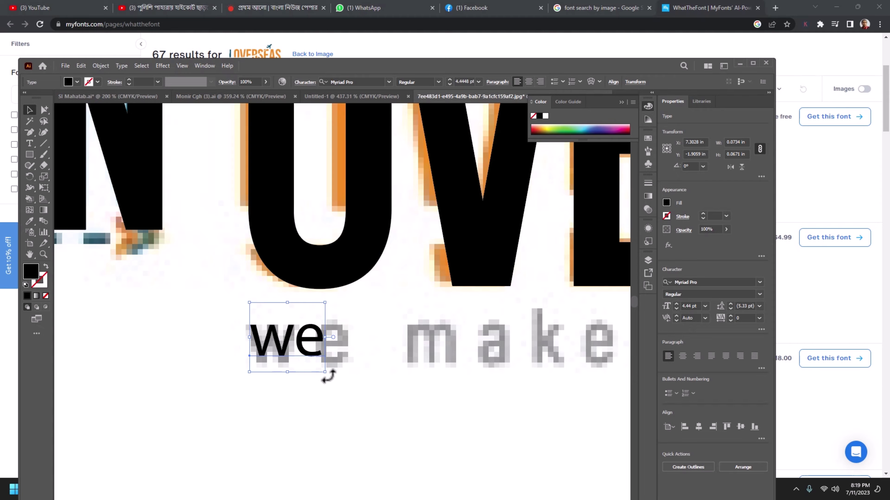
drag(325, 372, 339, 385)
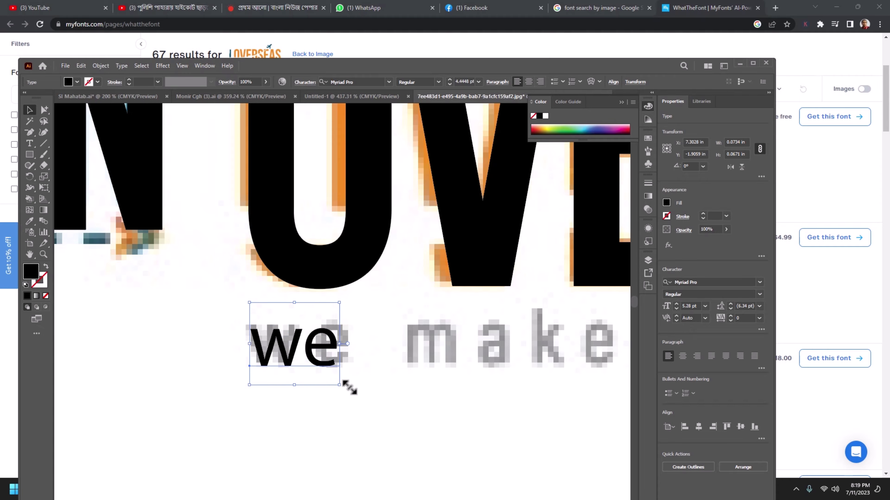
drag(339, 344, 354, 345)
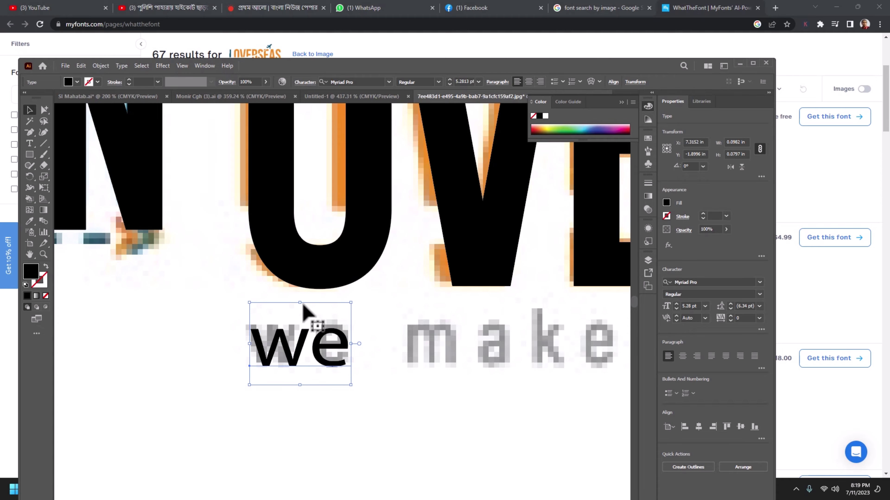
drag(301, 303, 301, 300)
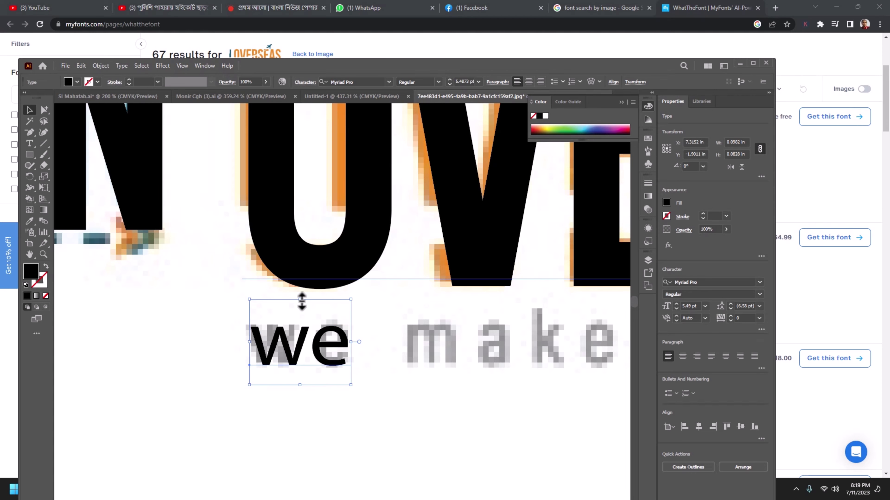
- Change the 'we' font from Myriad Pro to Roboto Regular and nudge it left to align
click(734, 283)
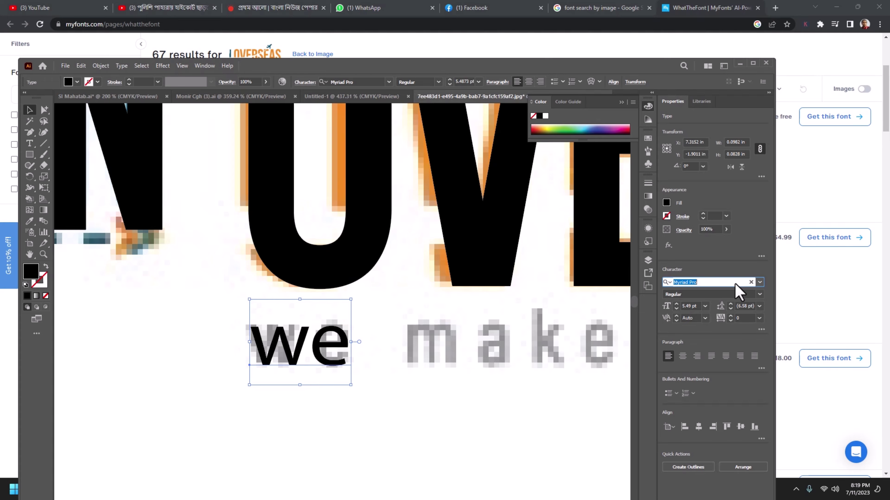
text(ca)
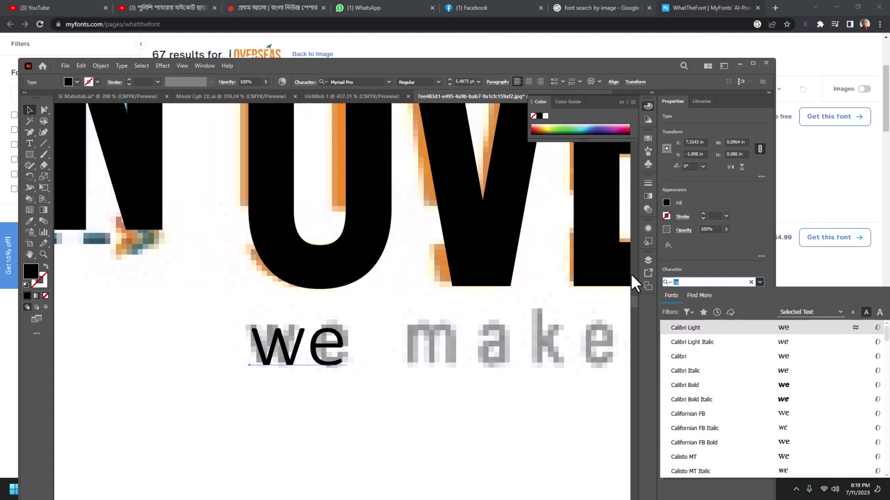
text(robo)
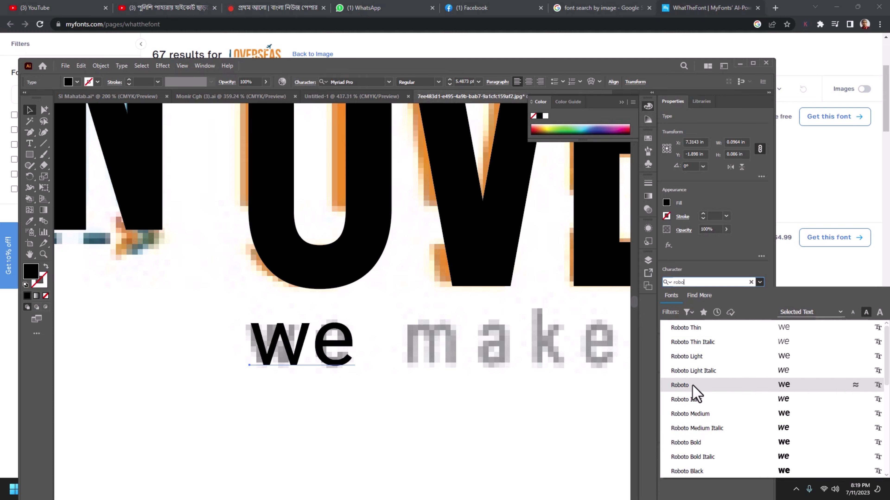
click(683, 385)
key(Escape)
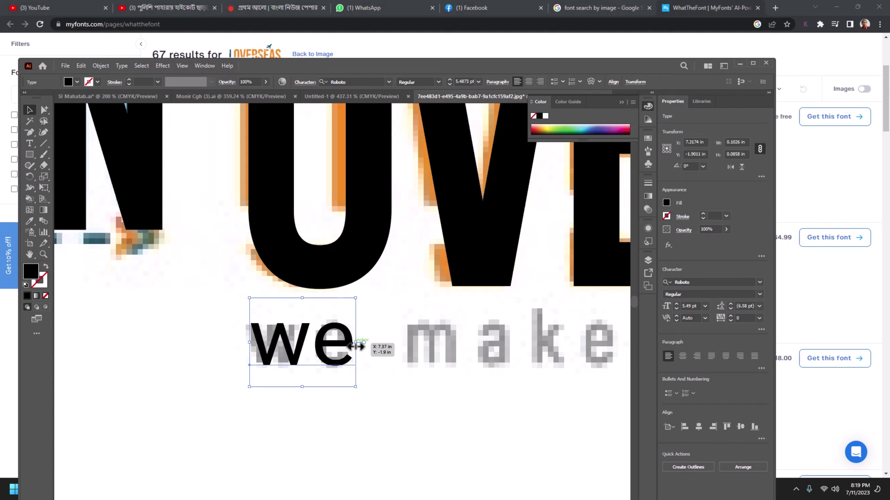
drag(294, 355, 291, 354)
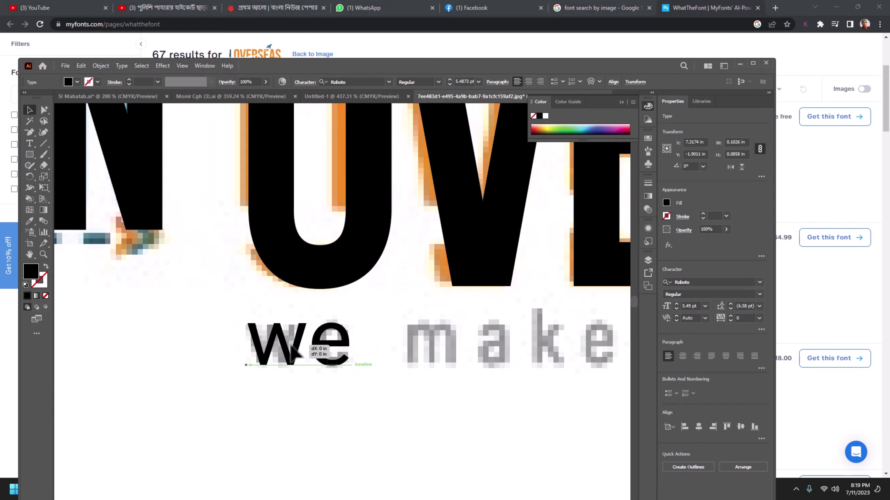
- Extend the Roboto text to read 'we make', correcting a typo
double_click(290, 354)
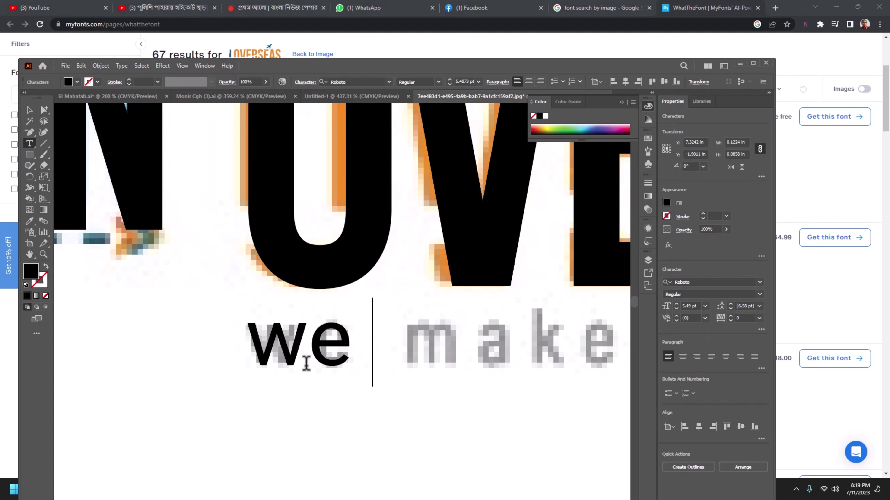
text(Ma)
key(BackSpace)
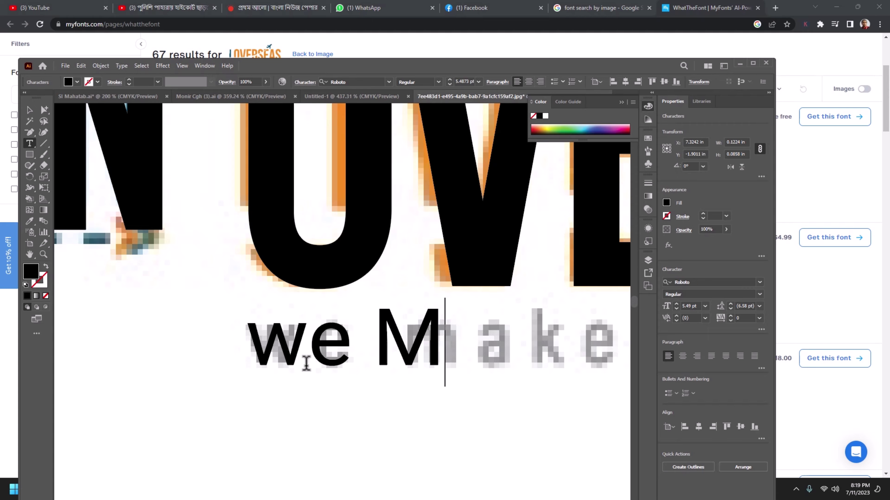
key(BackSpace)
text(make)
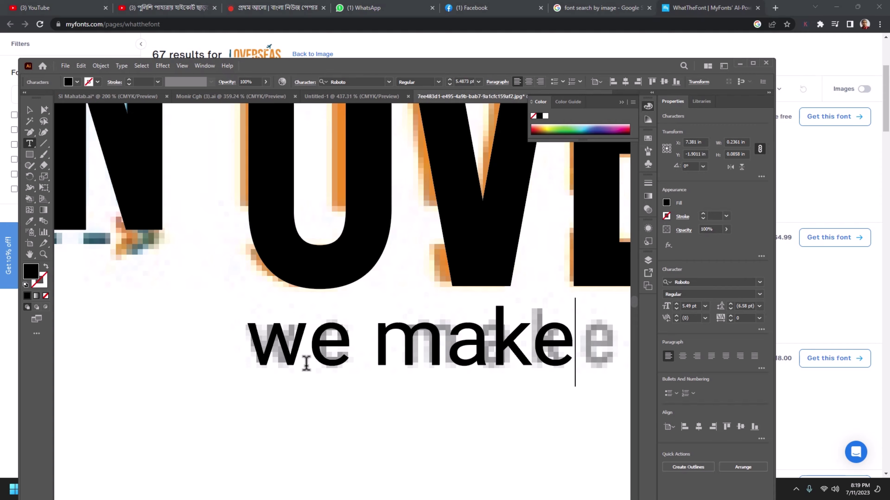
key(Escape)
key(ctrl+minus)
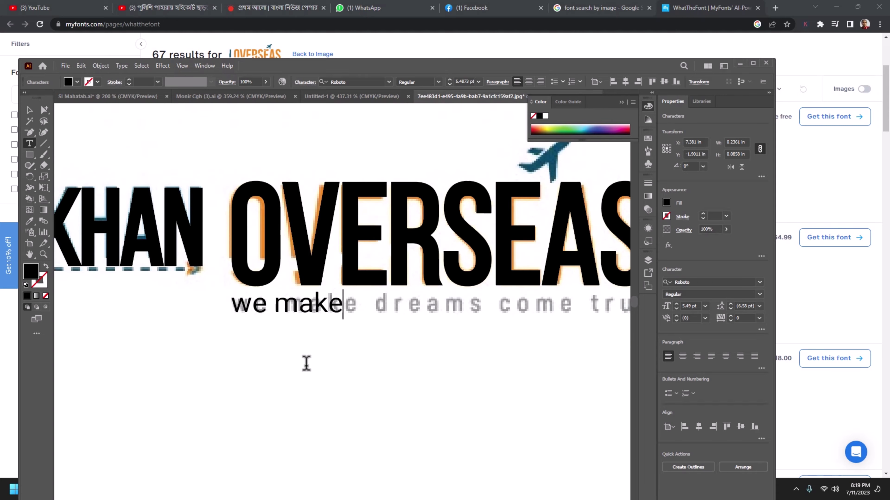
- Complete the tagline so it reads 'we make dreams come true'
text( dre)
text(ams c)
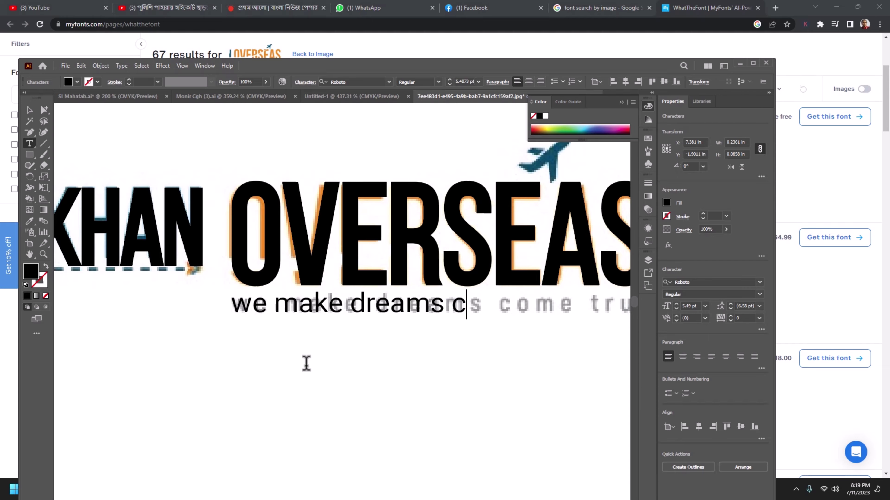
text(ome)
scroll(306, 363, right, 2)
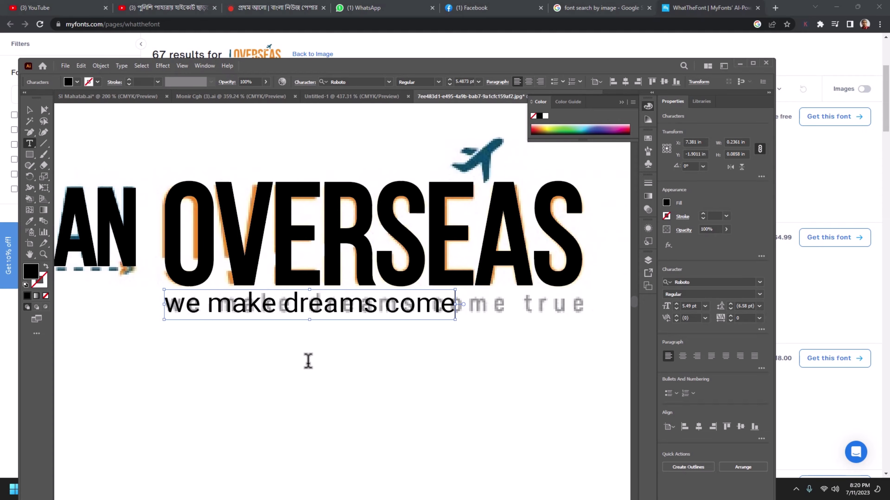
scroll(307, 363, right, 1)
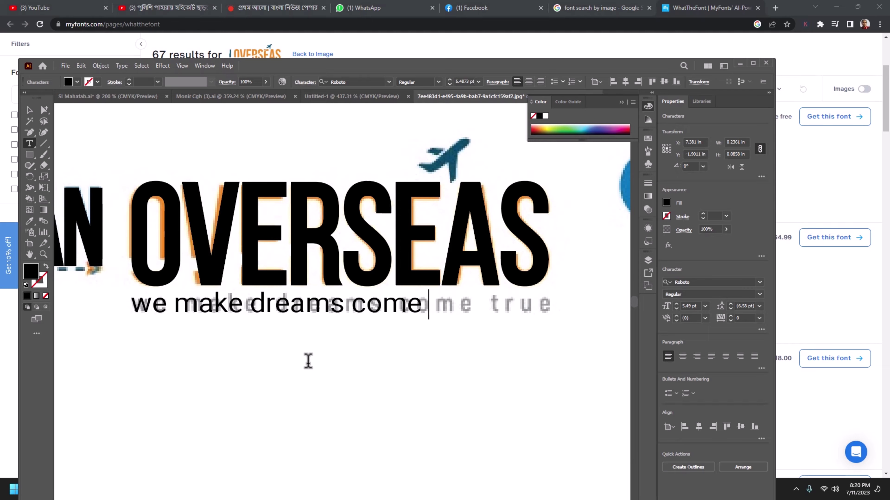
text(me true)
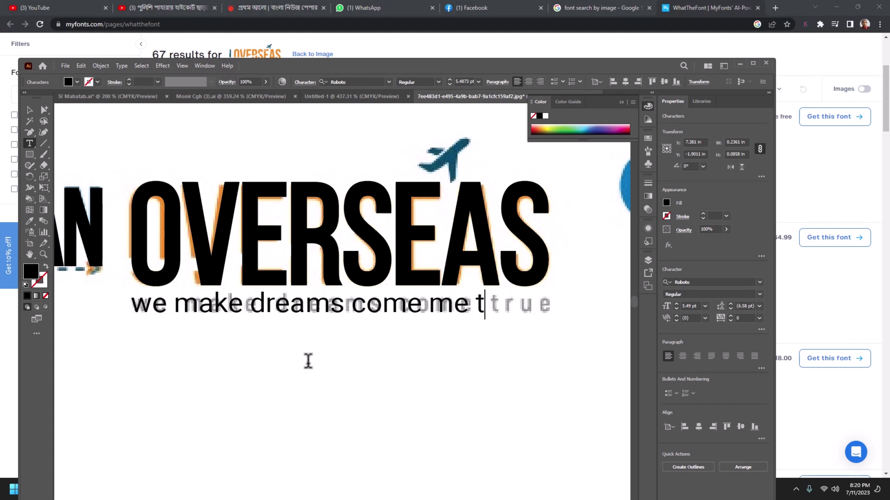
click(29, 111)
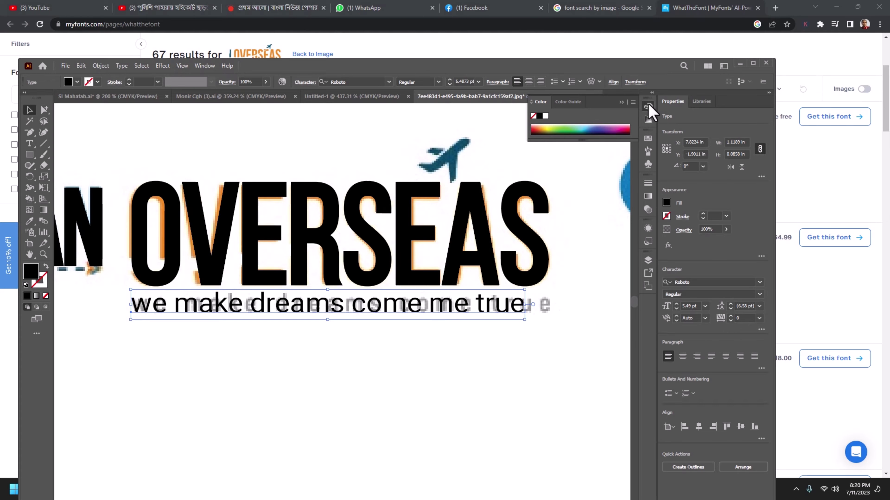
click(632, 102)
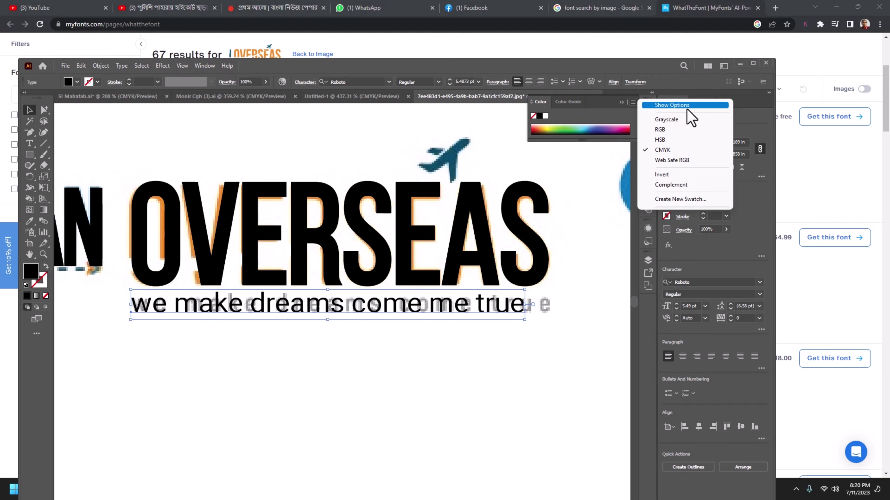
- Set the tagline fill to 50% grey (K 50) in the Color panel
click(688, 106)
click(620, 152)
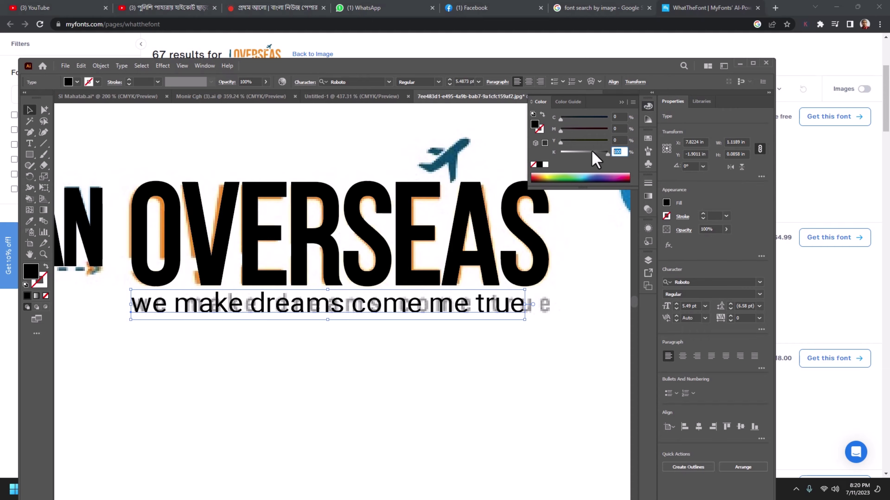
text(50)
key(Return)
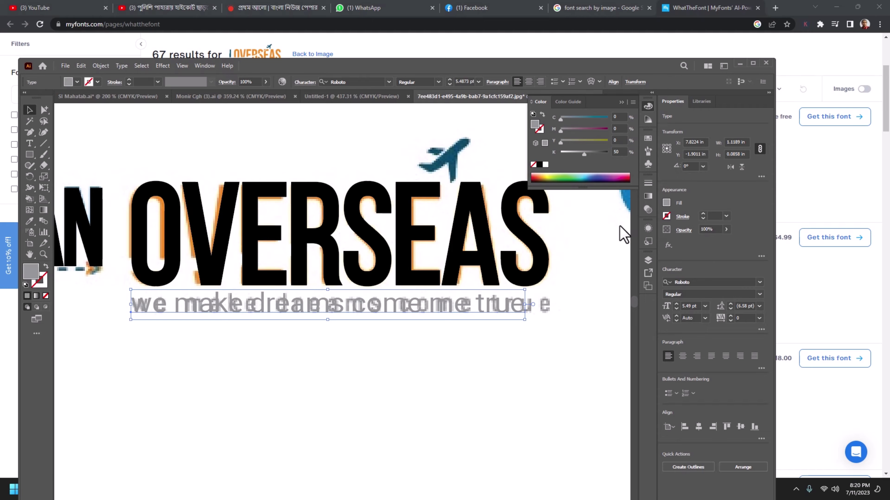
- Raise the tagline's tracking to 37 to match the reference width
click(730, 317)
click(730, 316)
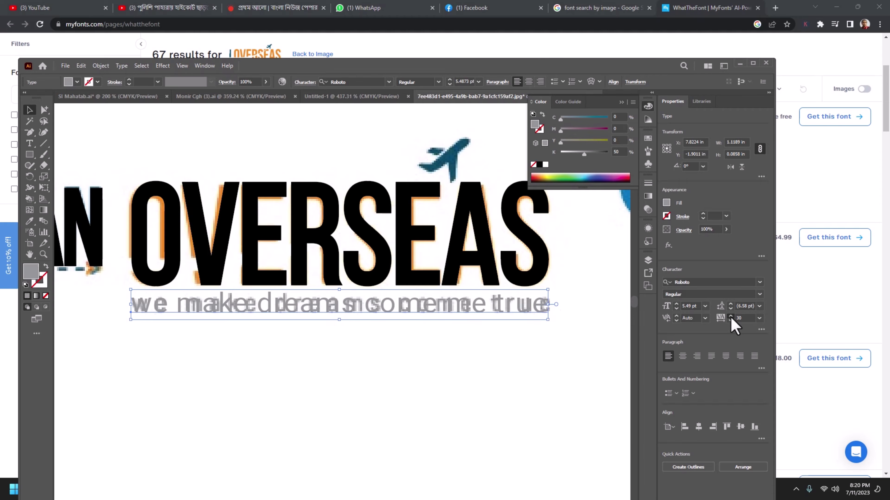
click(730, 316)
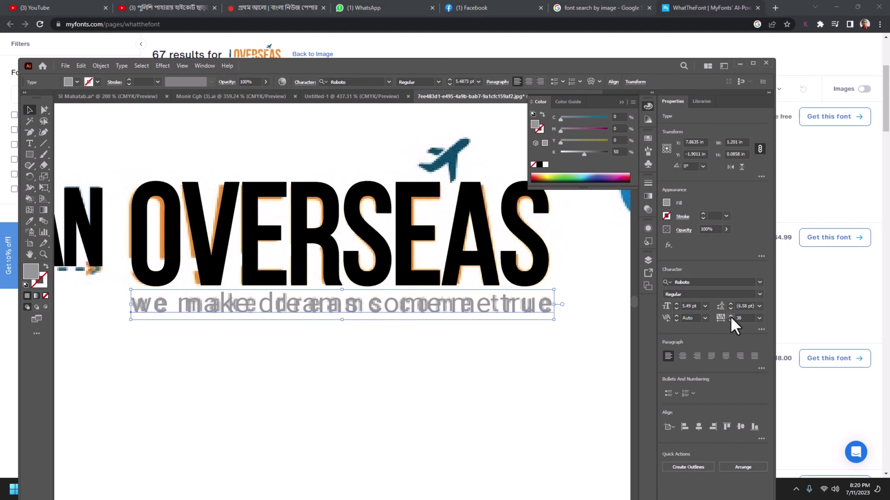
click(363, 259)
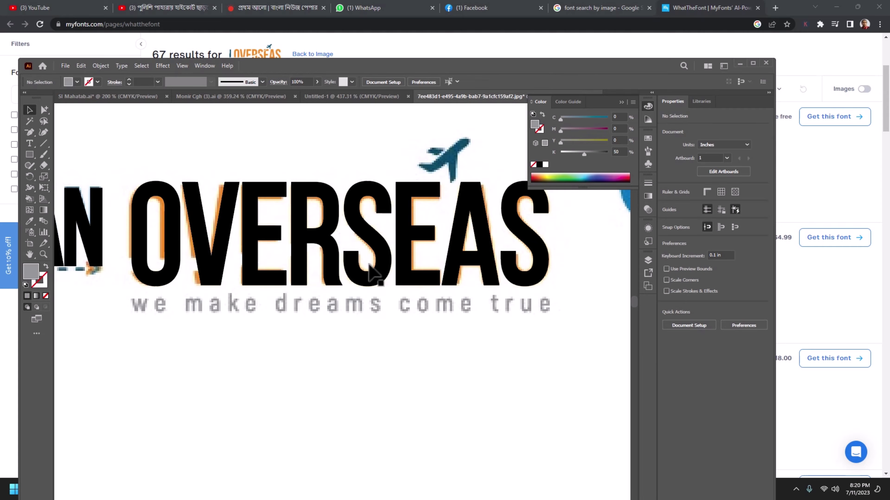
- Outline OVERSEAS, expand its fill and stroke, unite it, and remove it from the artboard
click(252, 245)
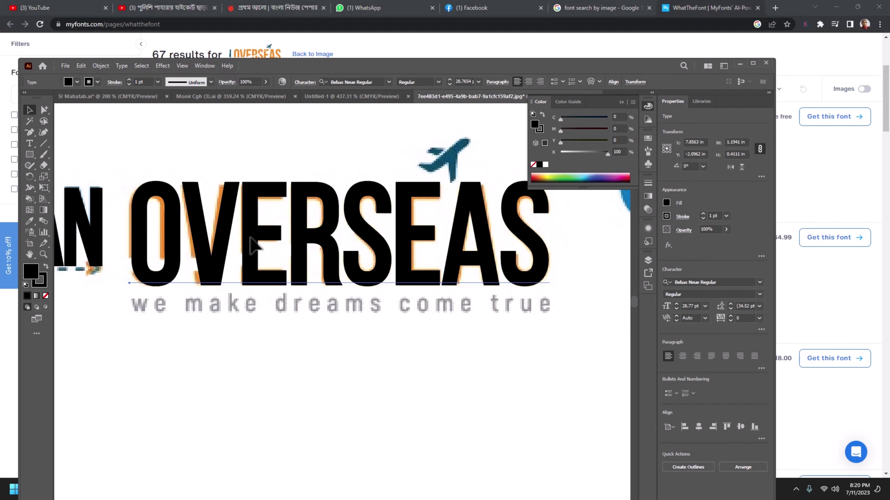
key(shift+ctrl+o)
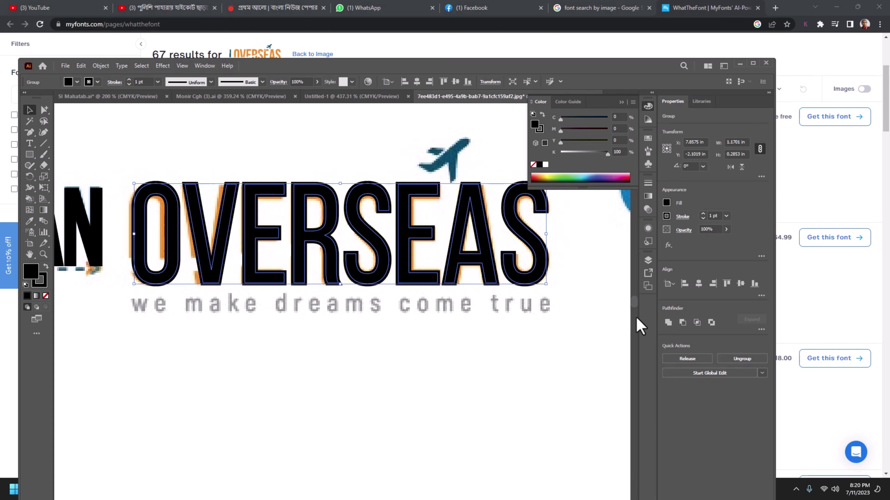
click(671, 325)
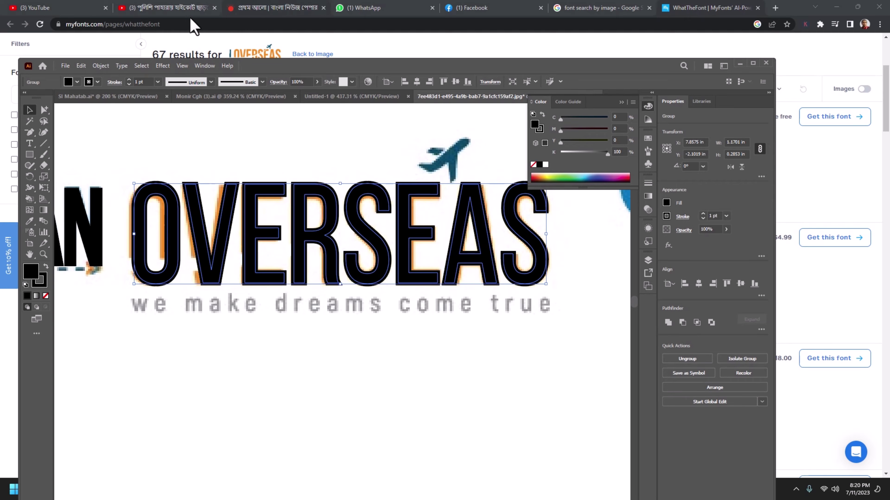
click(121, 67)
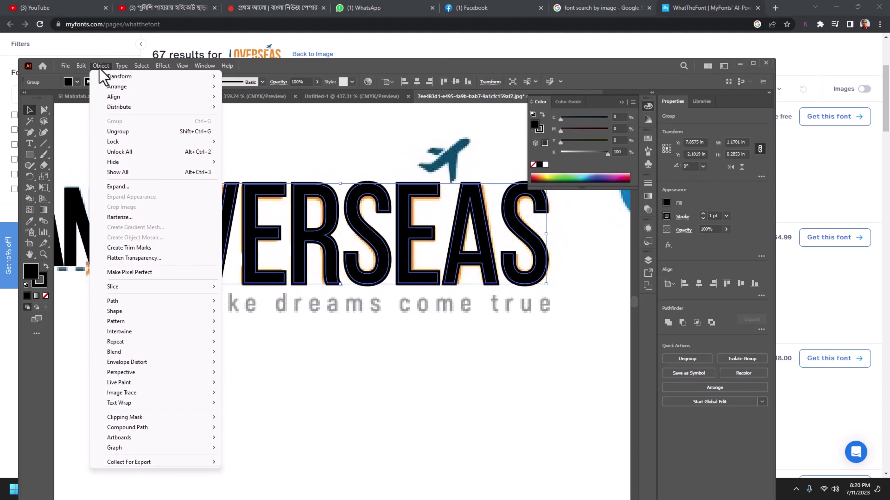
click(130, 187)
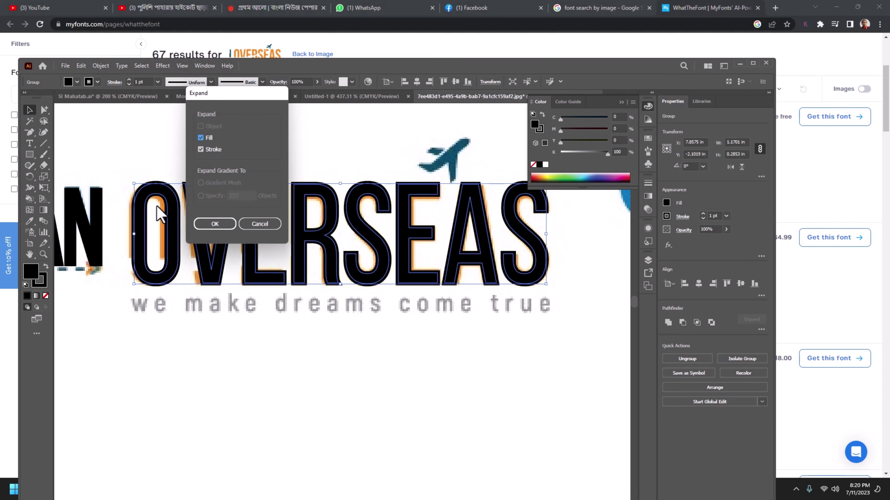
click(215, 224)
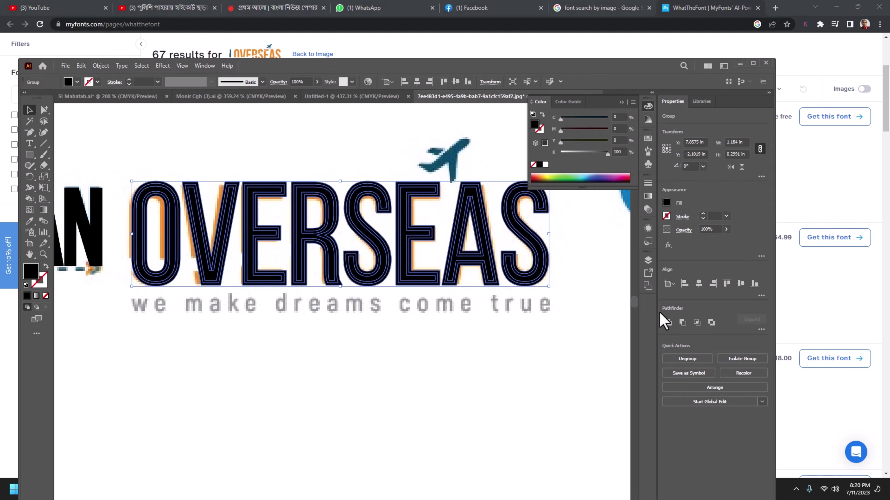
click(670, 322)
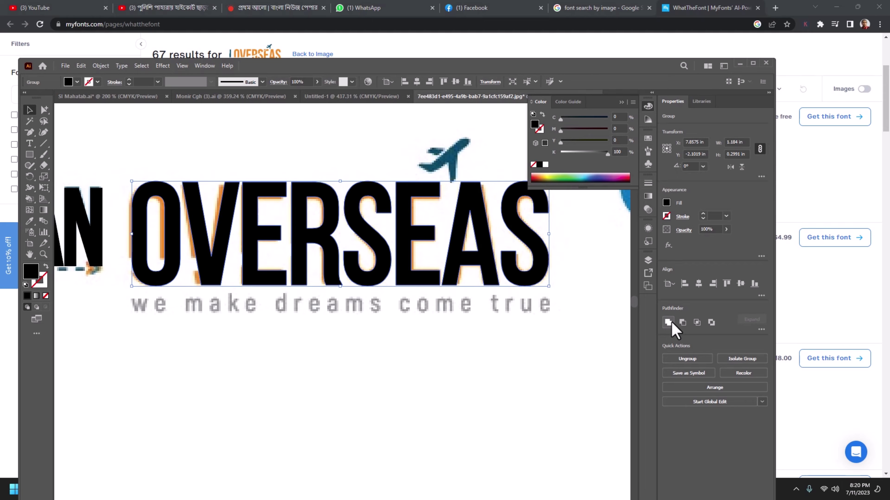
key(Delete)
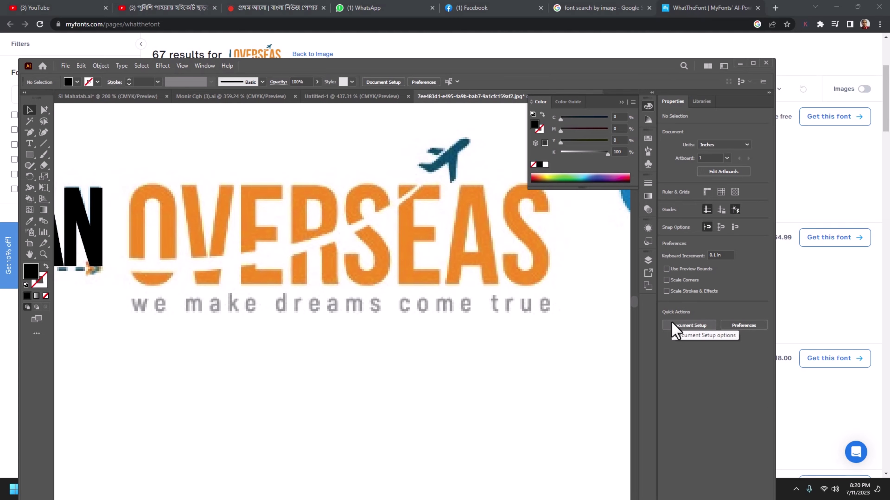
- Draw a Pen curve from left of OVERSEAS up toward the airplane
drag(375, 369, 410, 390)
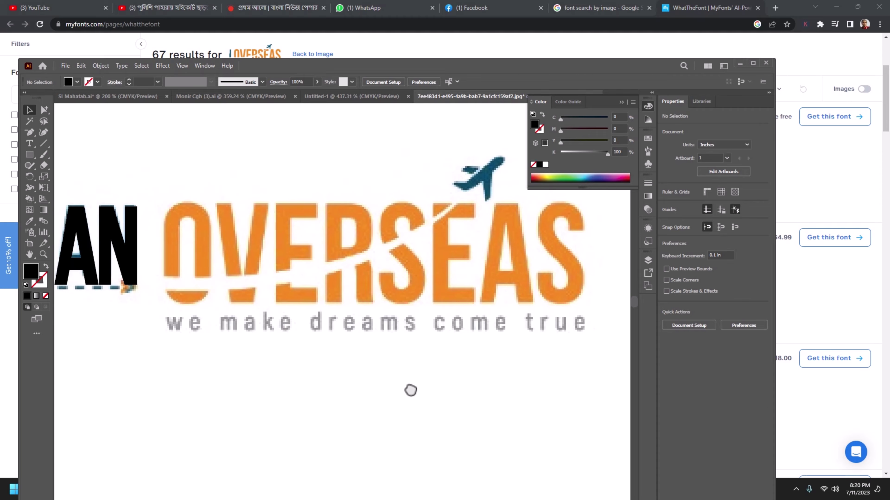
click(30, 132)
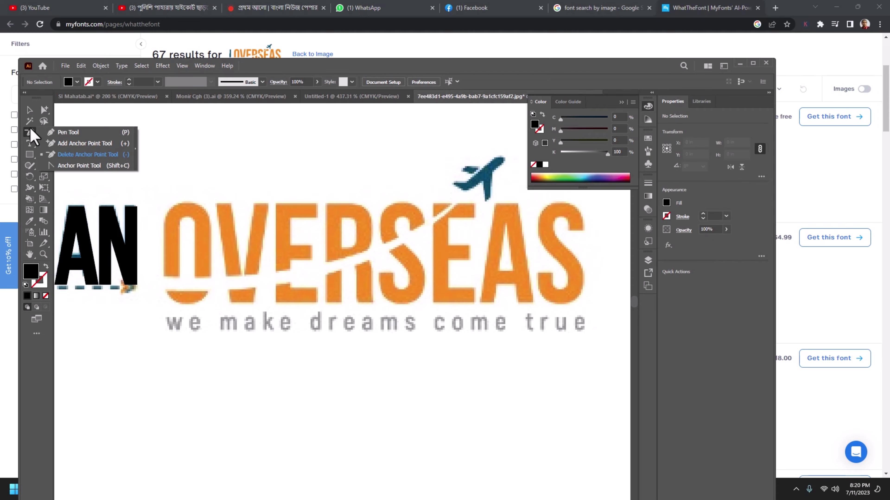
click(67, 132)
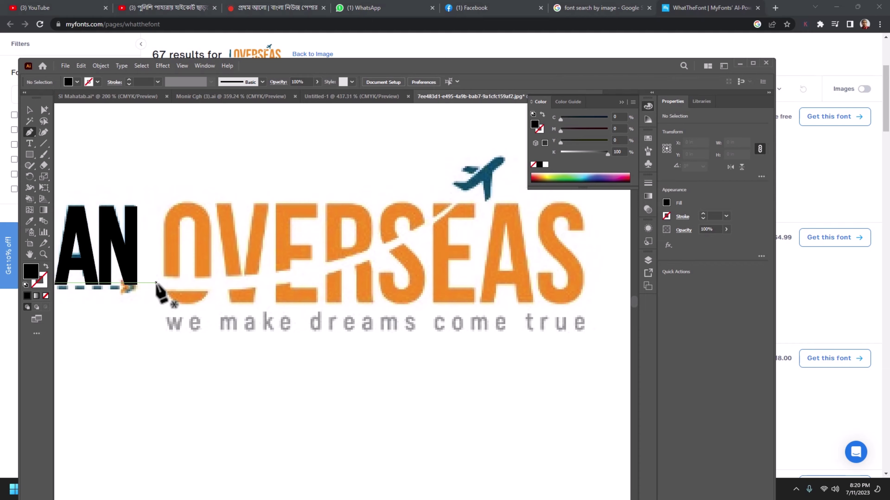
click(156, 282)
scroll(273, 357, up, 2)
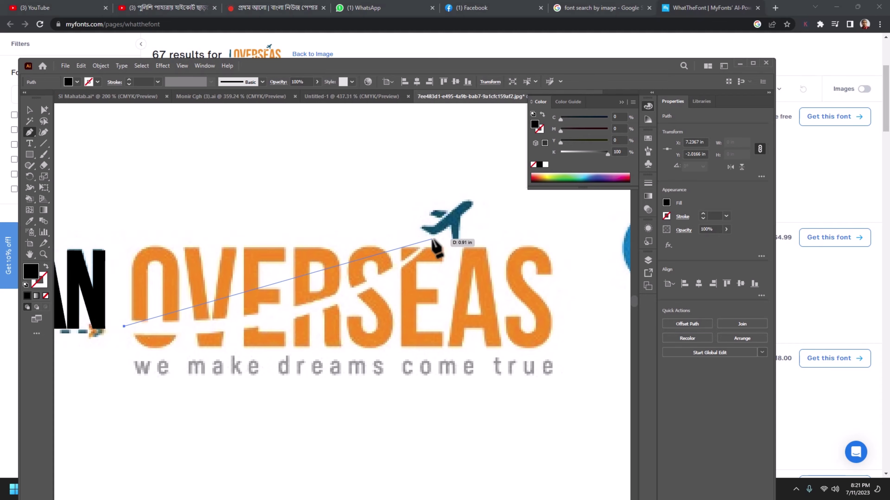
drag(432, 238, 543, 127)
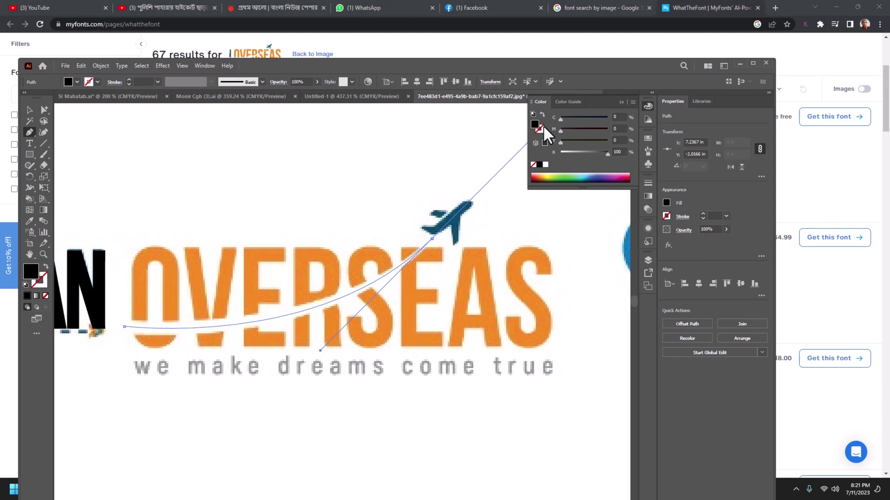
drag(543, 127, 540, 123)
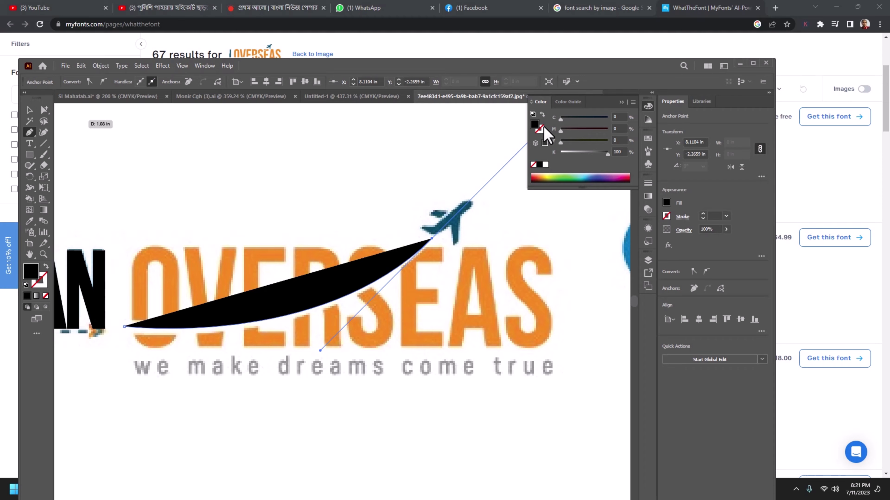
- Give the curve a 0.1 pt stroke, widen its left end, and expand it into a filled swoosh
click(45, 267)
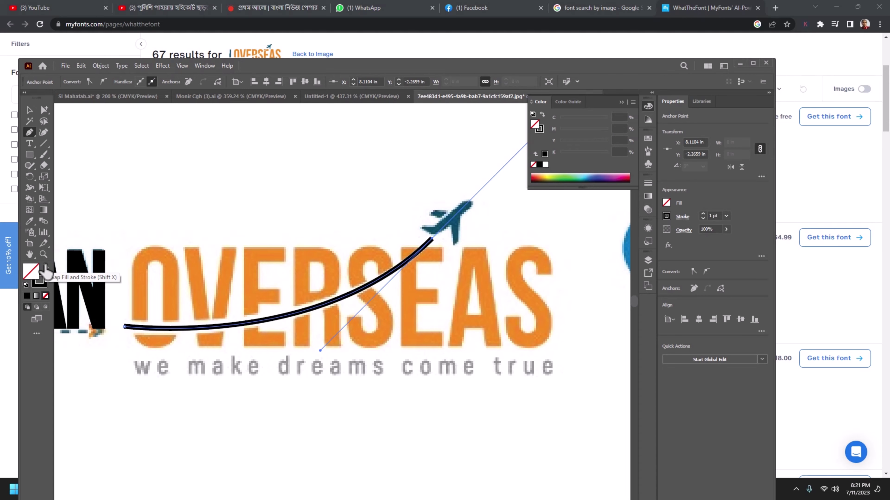
click(710, 215)
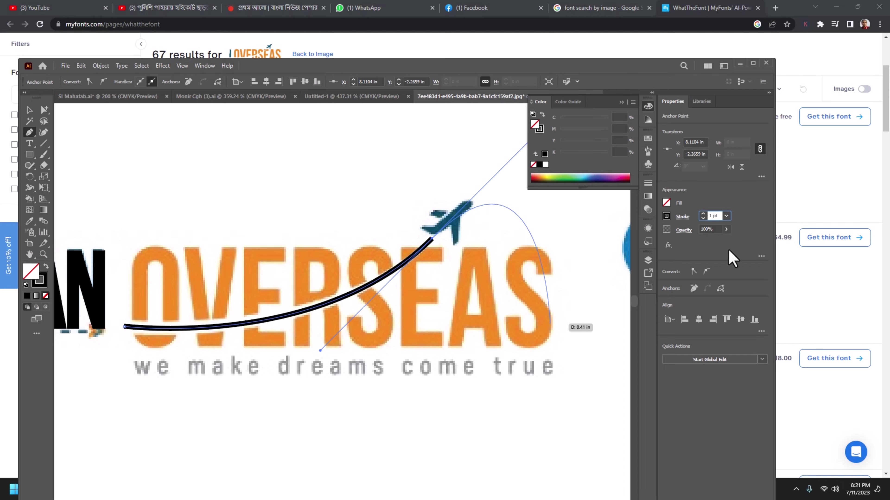
text(0.1)
key(Return)
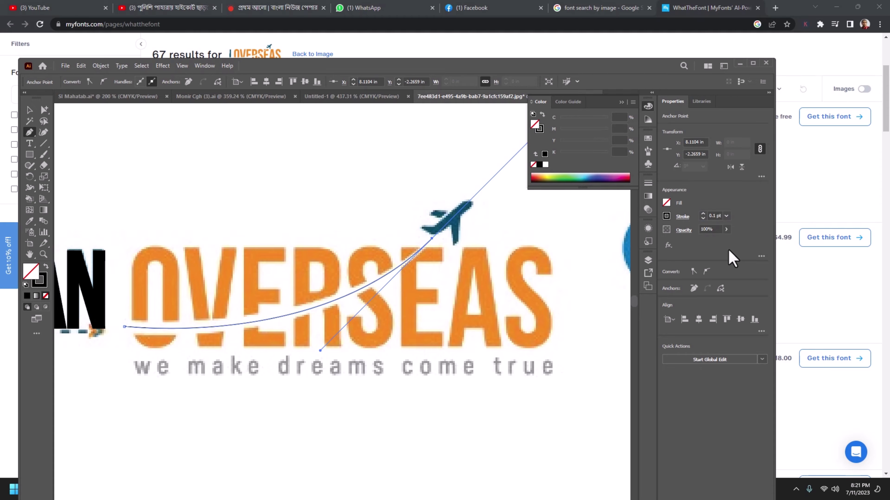
click(30, 110)
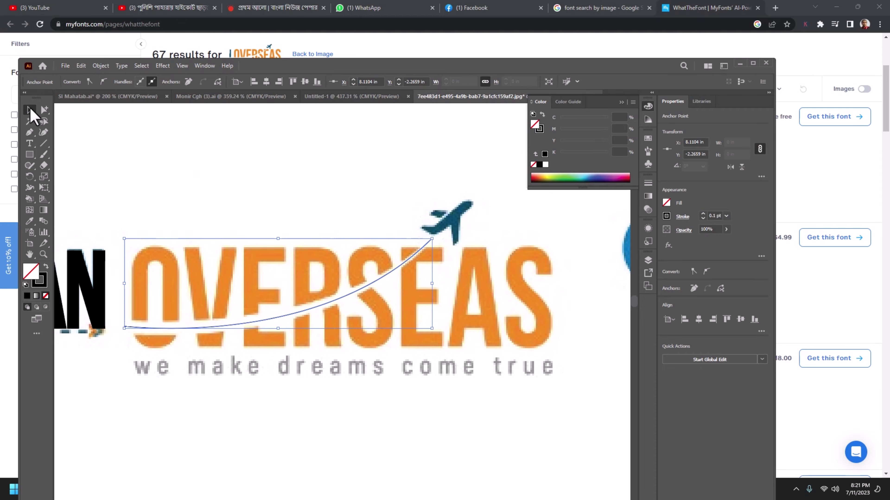
click(30, 187)
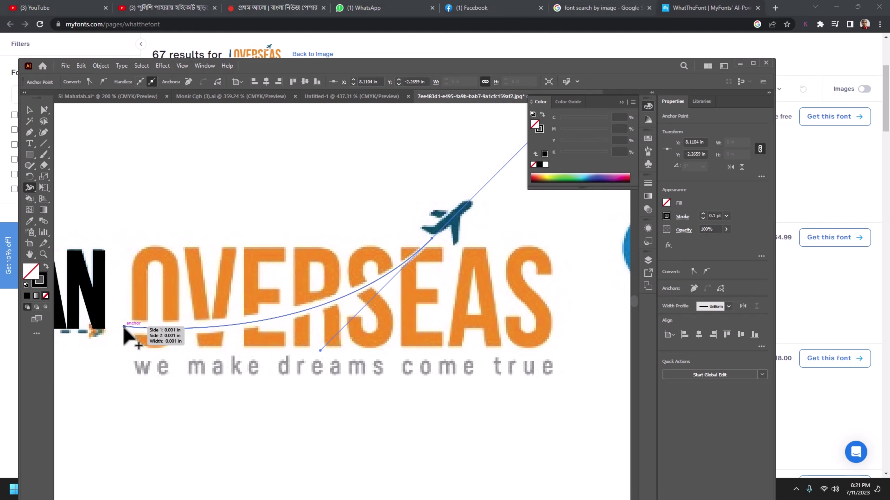
drag(125, 328, 125, 335)
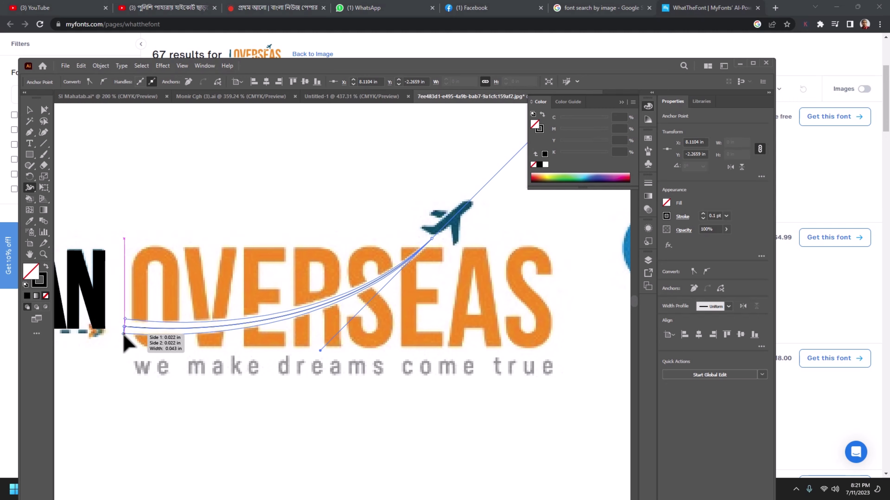
drag(124, 335, 123, 335)
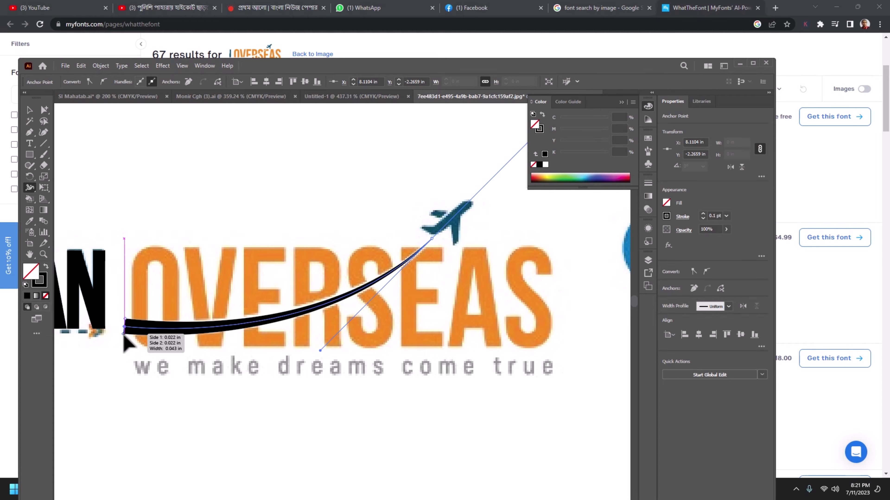
click(122, 66)
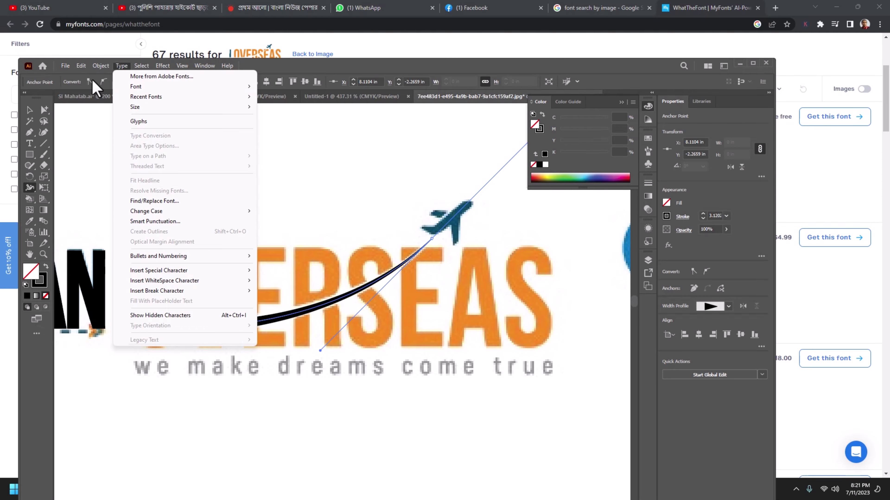
click(133, 197)
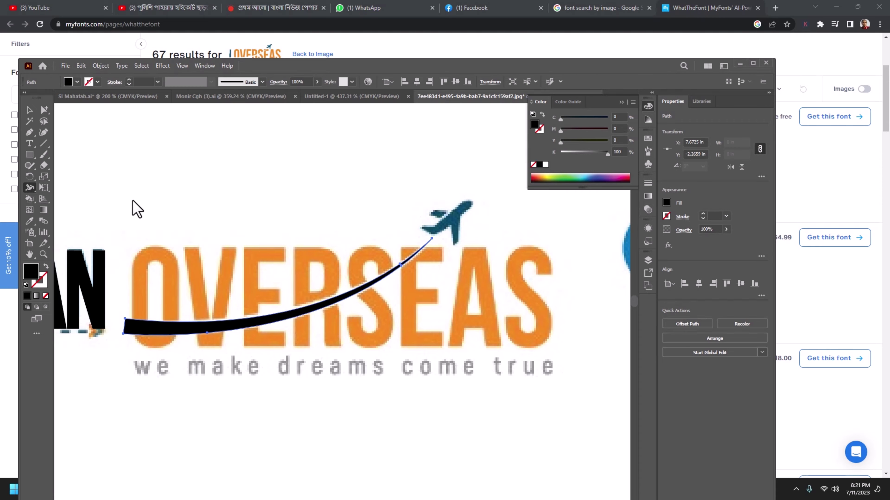
- Reveal the hidden black OVERSEAS lettering and try cutting the swoosh out, then undo
click(30, 110)
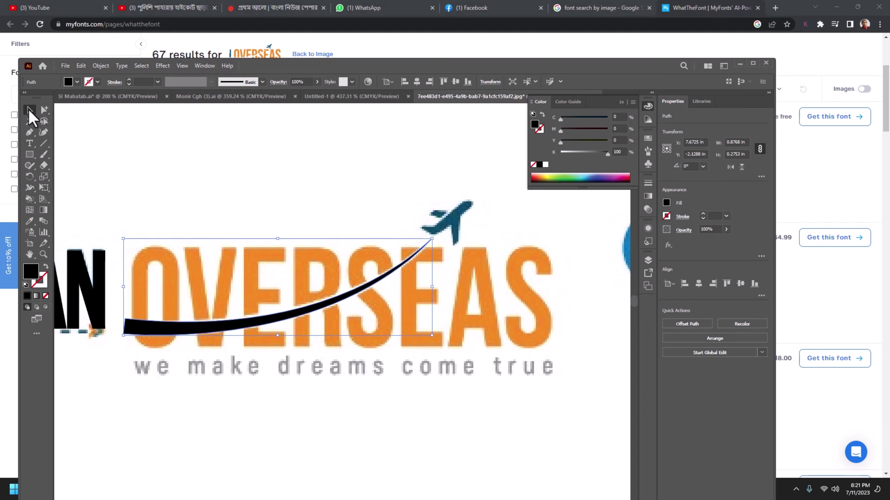
key(ctrl+alt+3)
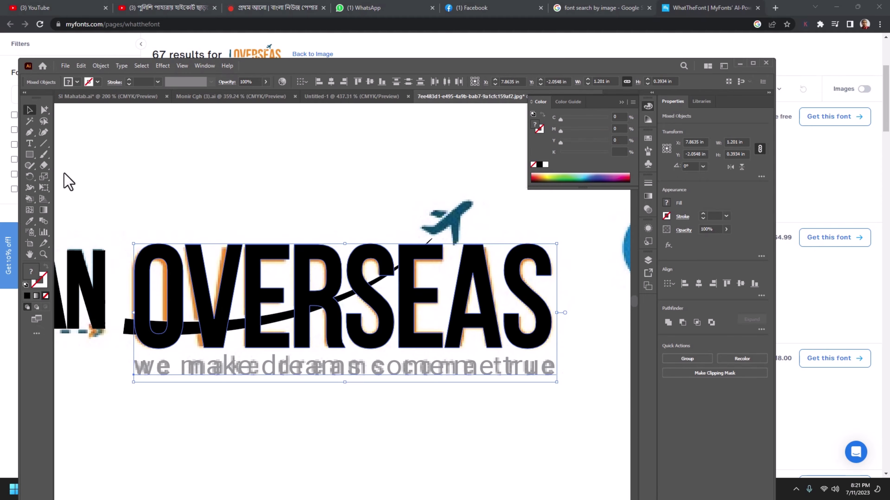
click(285, 317)
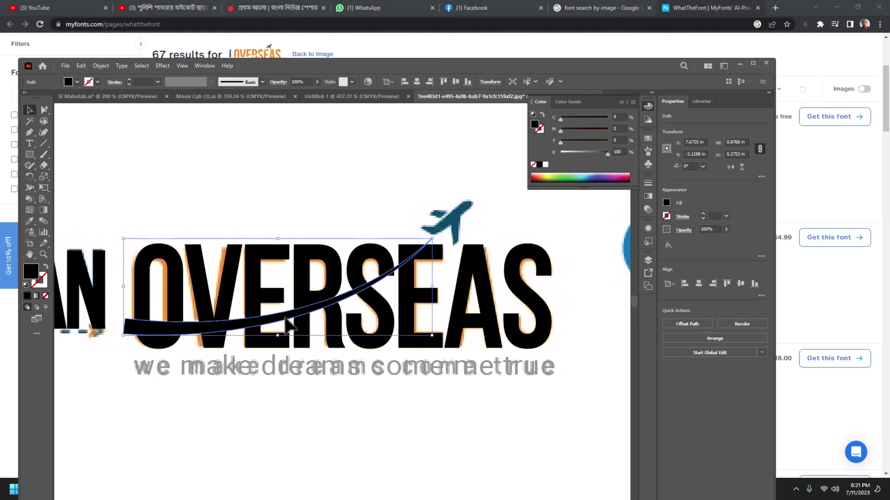
shift+click(230, 306)
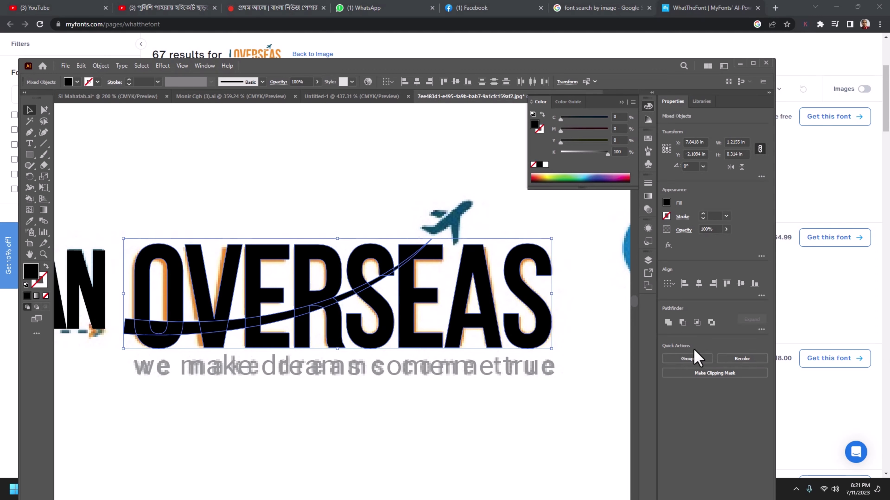
click(682, 322)
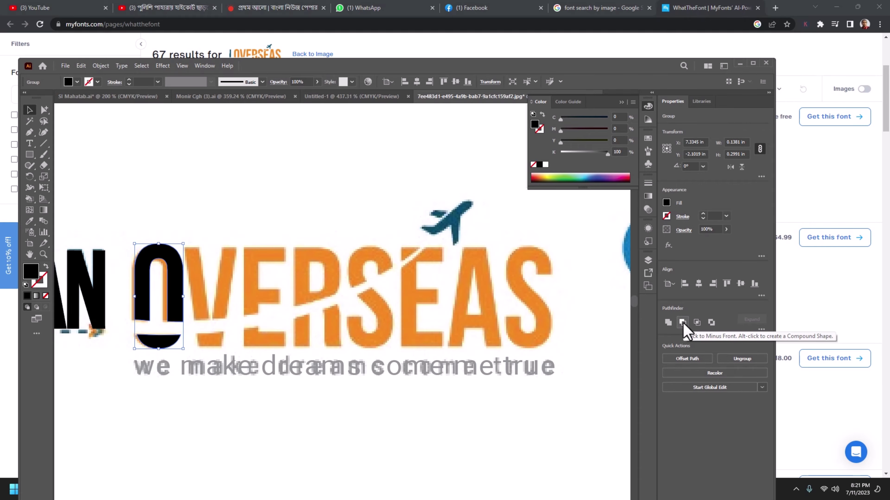
key(ctrl+z)
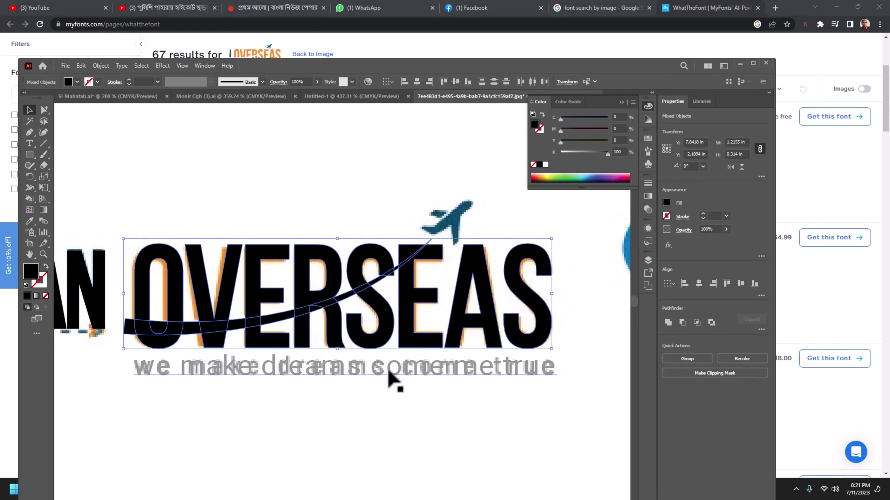
click(338, 436)
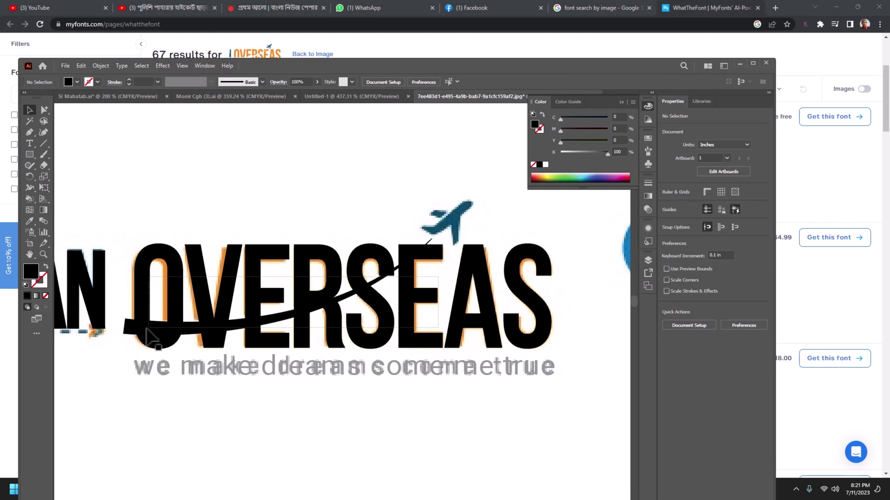
- Split the OVERSEAS letters and swoosh with Pathfinder Divide
click(133, 331)
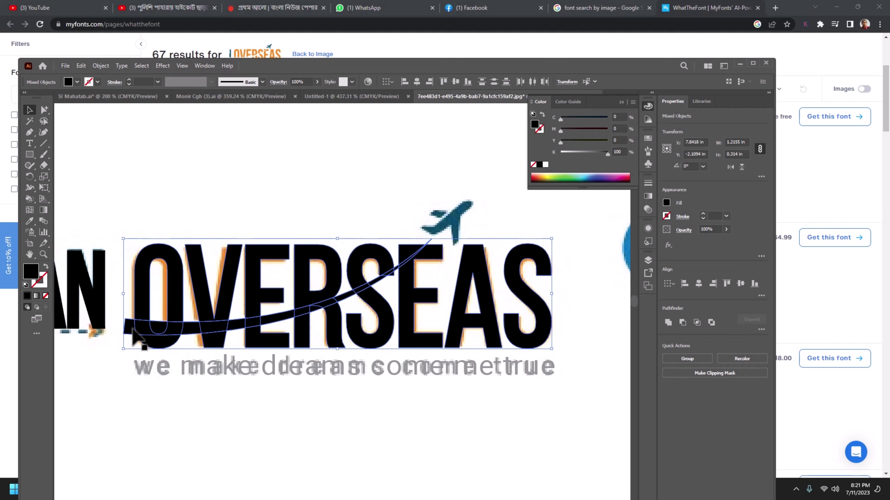
click(761, 330)
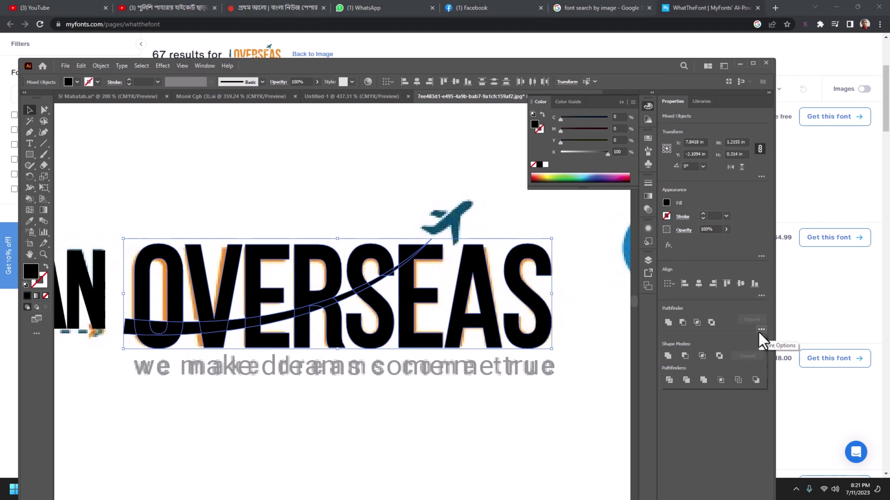
click(668, 380)
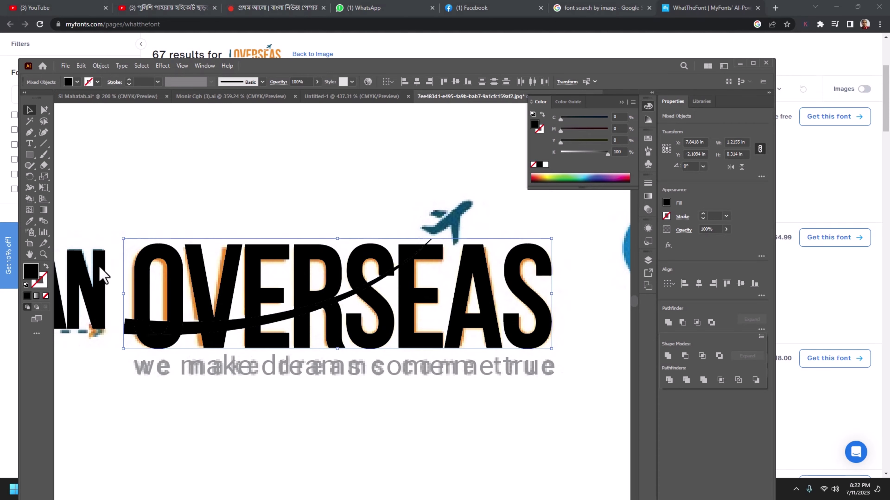
click(59, 224)
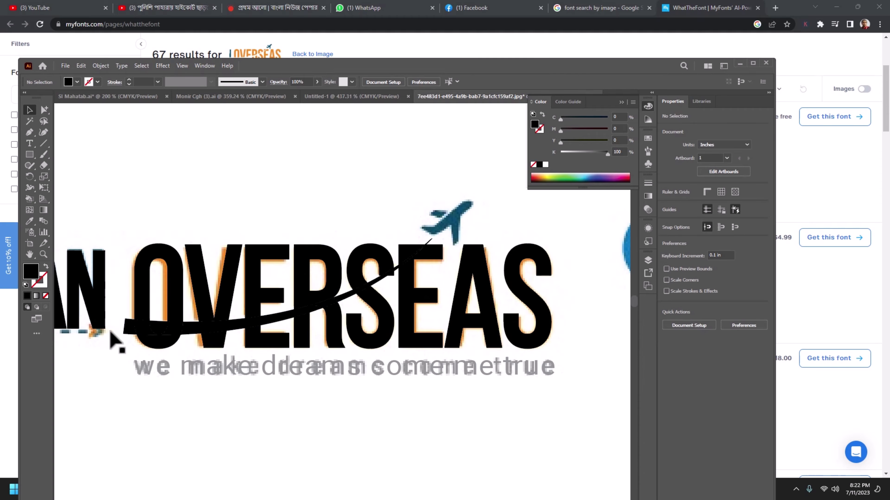
click(127, 328)
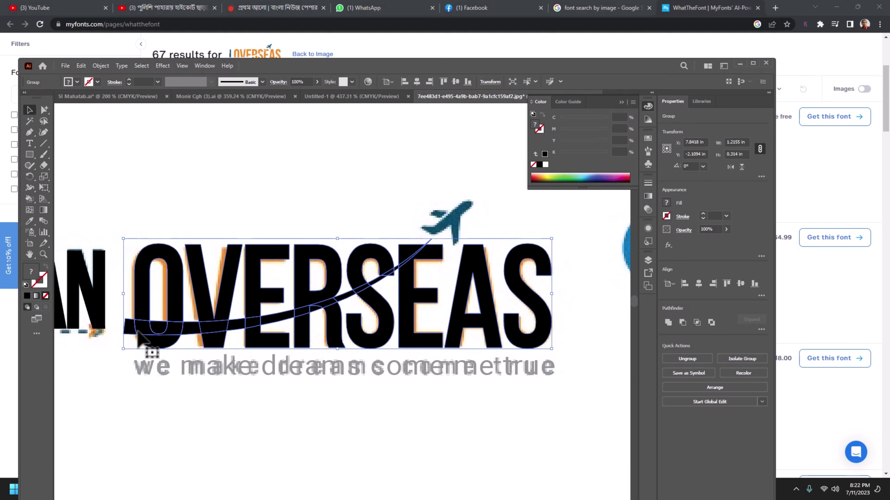
click(44, 109)
click(174, 181)
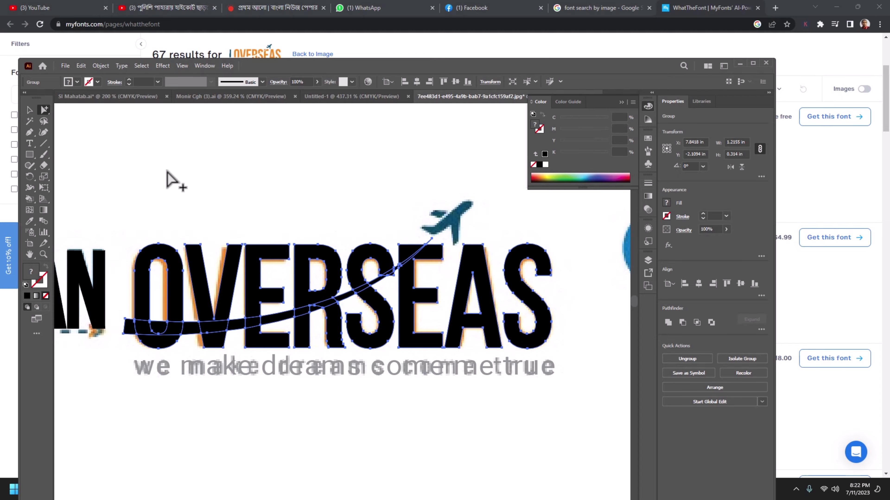
- Delete the swoosh pieces between the V and R and crossing the R
click(231, 329)
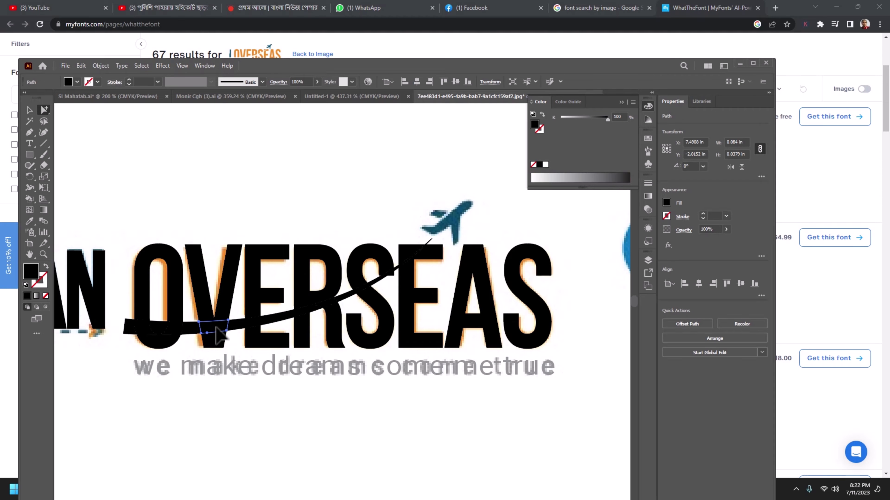
click(231, 330)
key(Delete)
click(273, 317)
key(Delete)
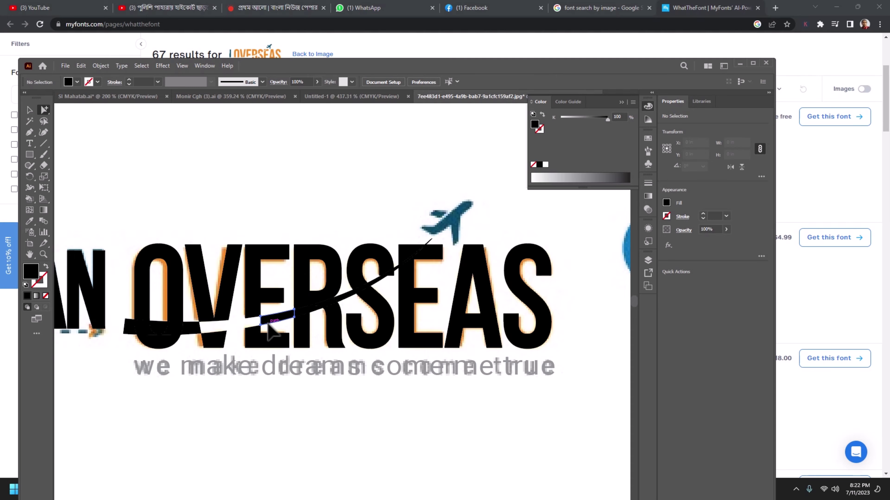
click(315, 310)
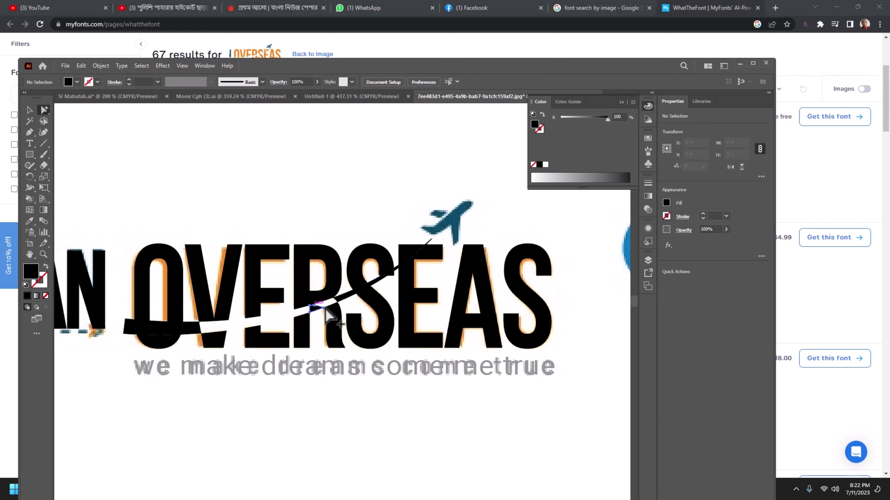
click(348, 302)
key(Delete)
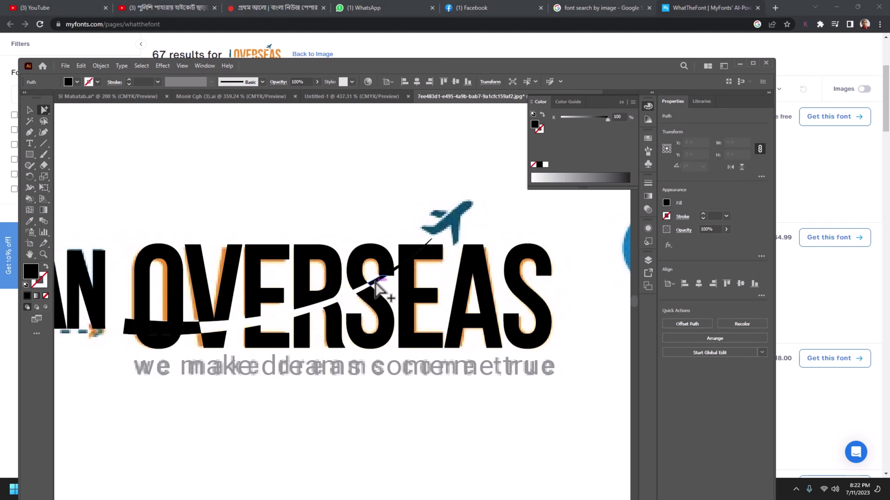
- Delete the remaining swoosh pieces over the S, between S and E, and by the O
click(382, 278)
key(Delete)
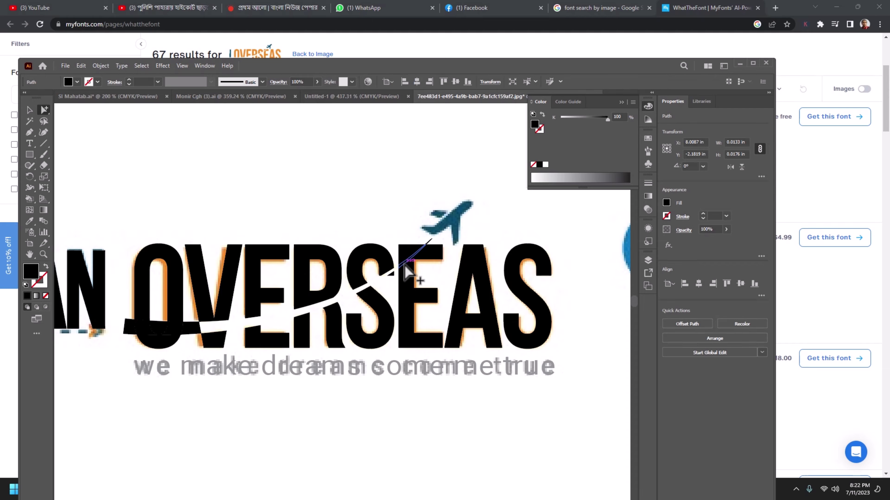
click(414, 255)
key(Delete)
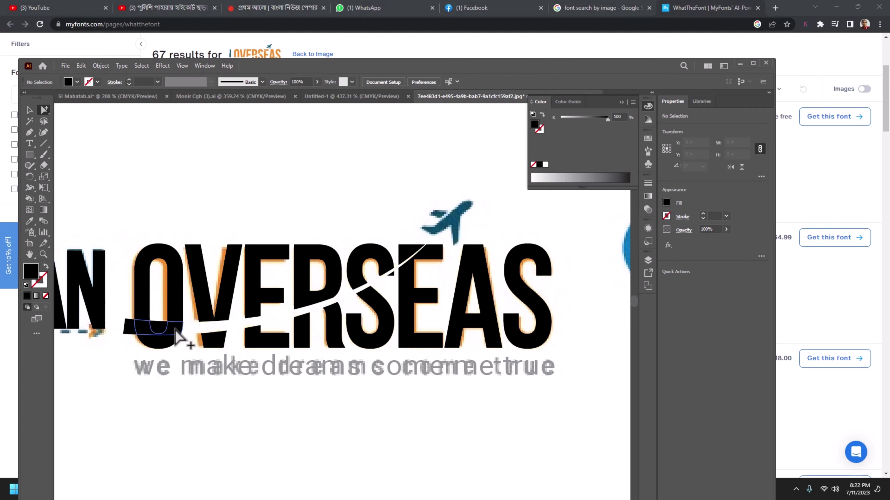
alt+click(159, 333)
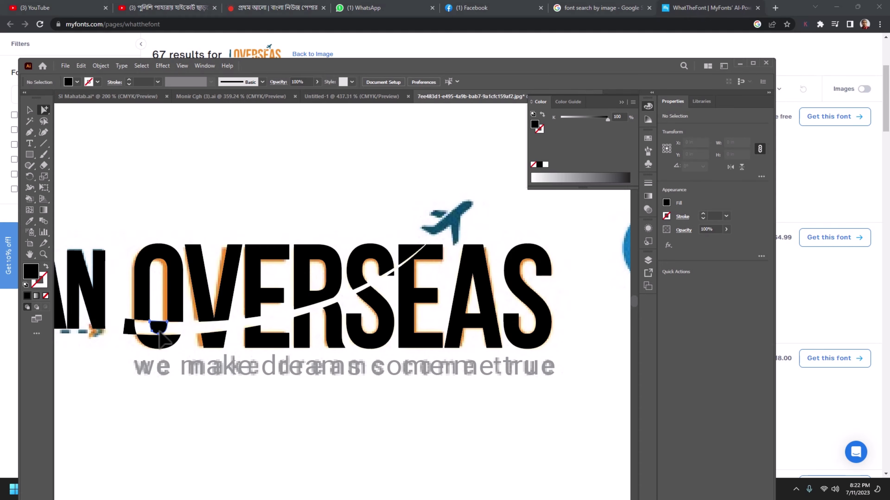
alt+click(130, 327)
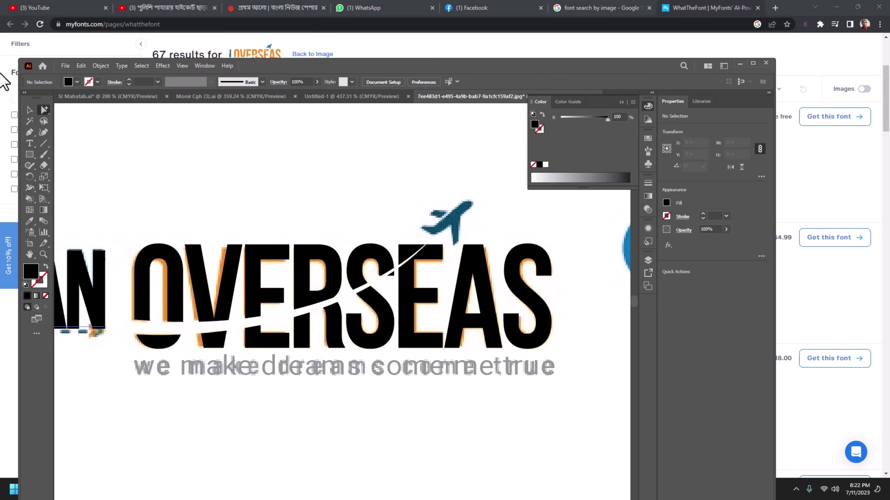
click(29, 110)
click(440, 308)
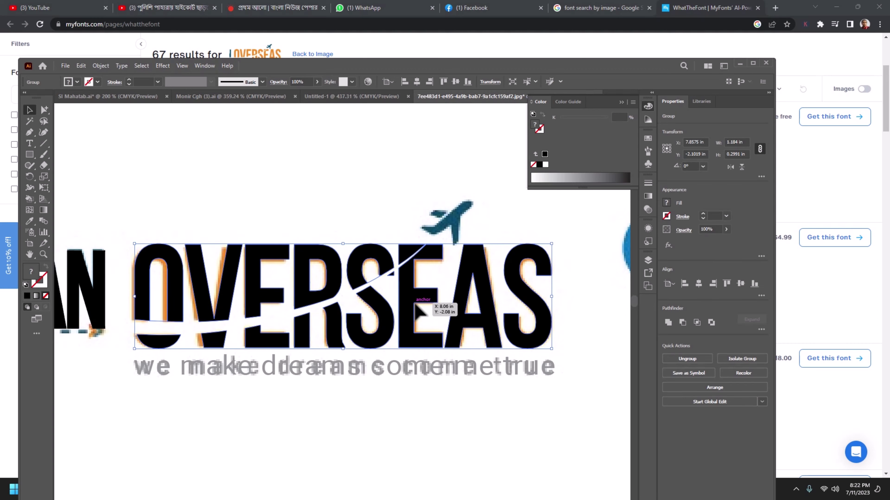
drag(463, 292, 442, 316)
scroll(449, 377, up, 3)
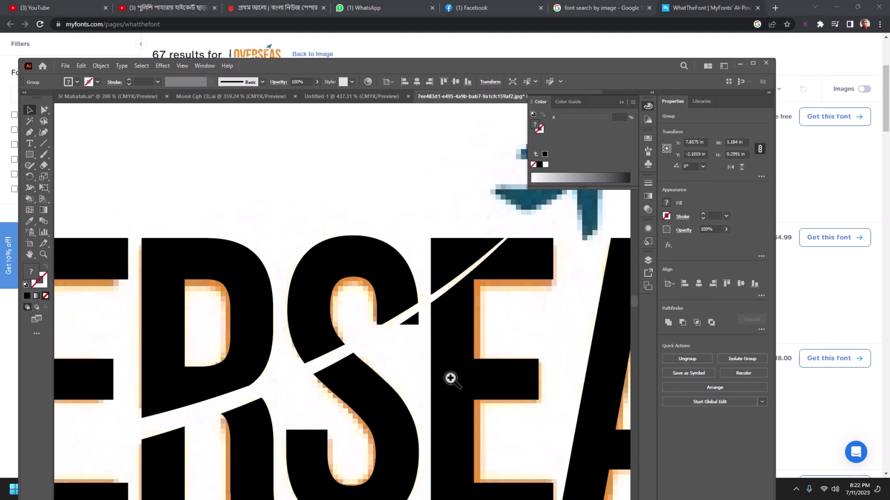
scroll(483, 406, up, 2)
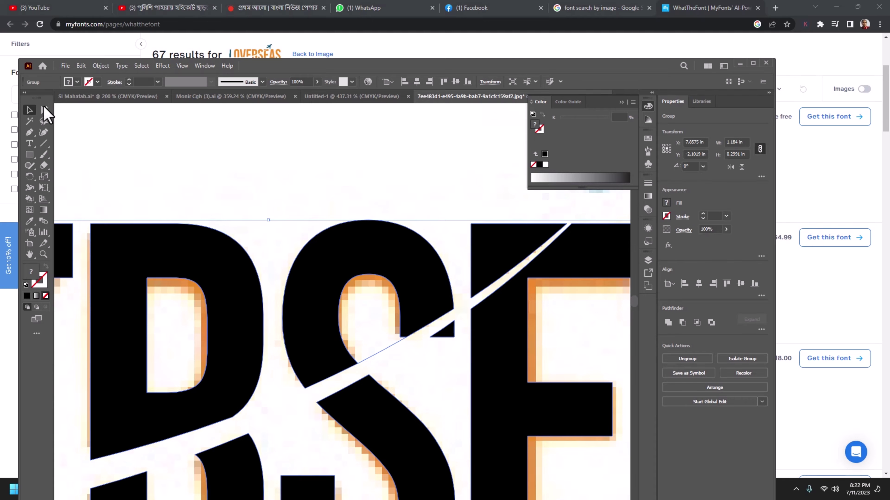
click(44, 109)
click(119, 143)
drag(364, 341, 387, 365)
click(385, 366)
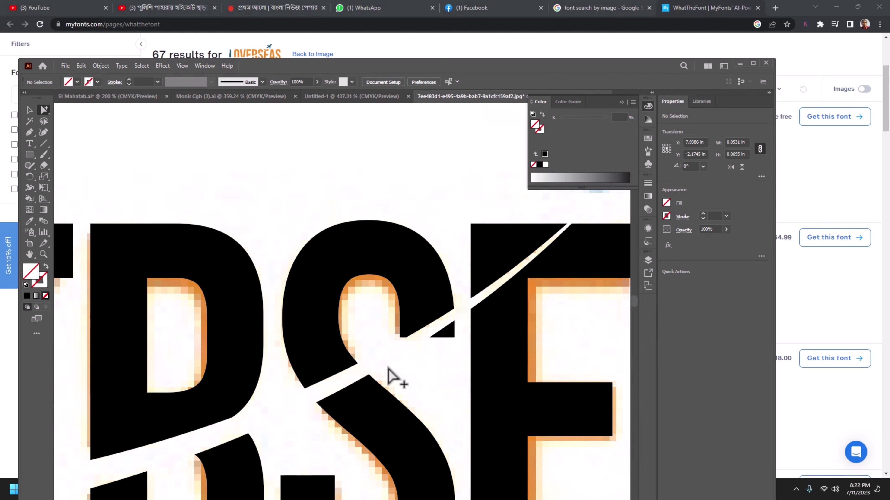
key(ctrl+y)
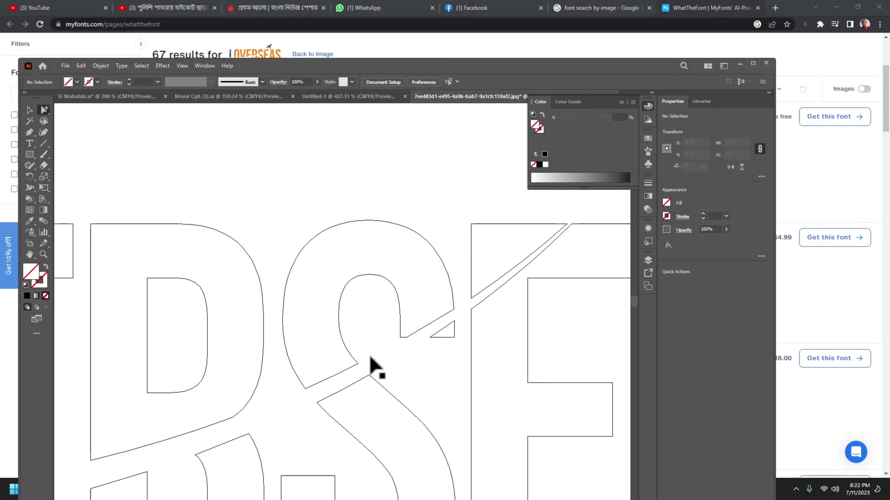
drag(178, 391, 496, 298)
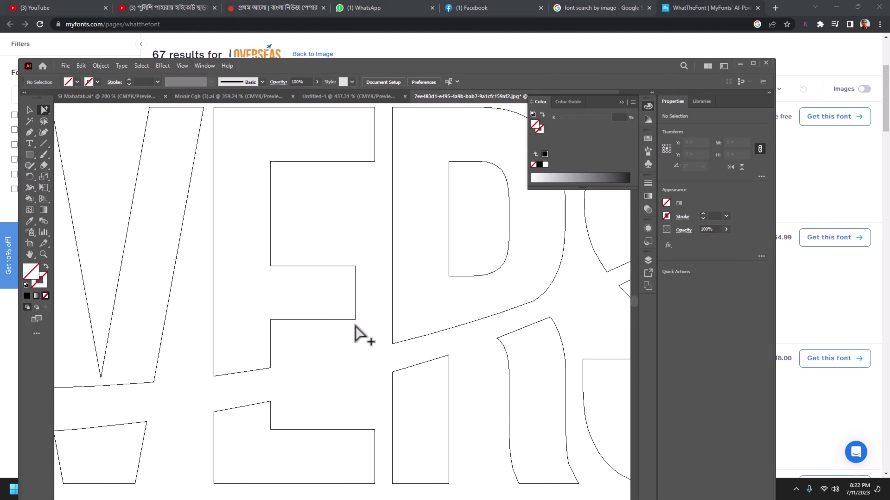
scroll(354, 325, down, 3)
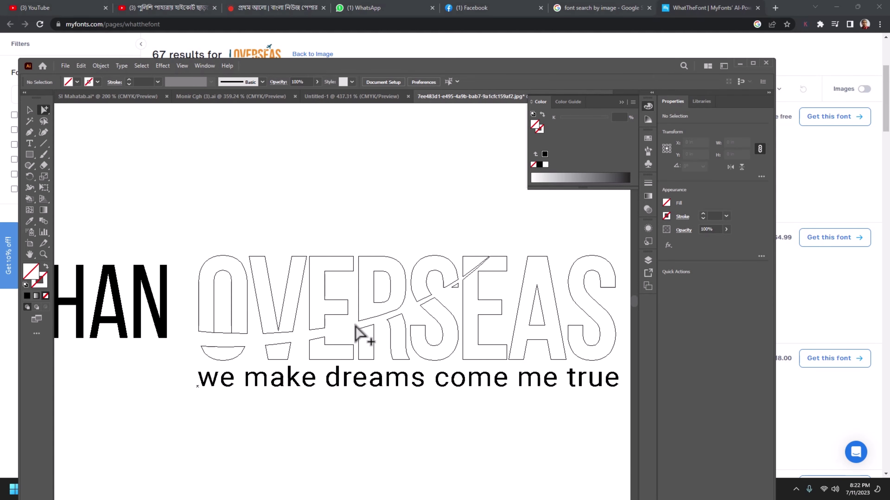
key(ctrl+y)
drag(429, 286, 317, 286)
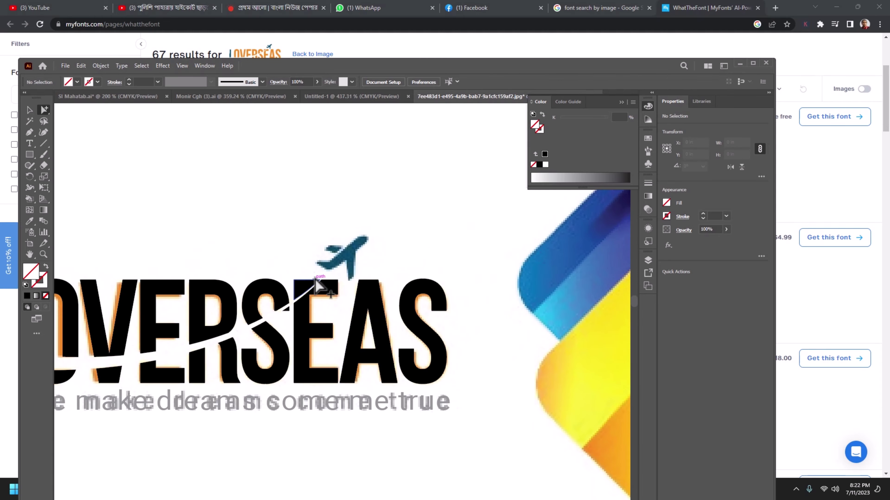
scroll(315, 280, up, 3)
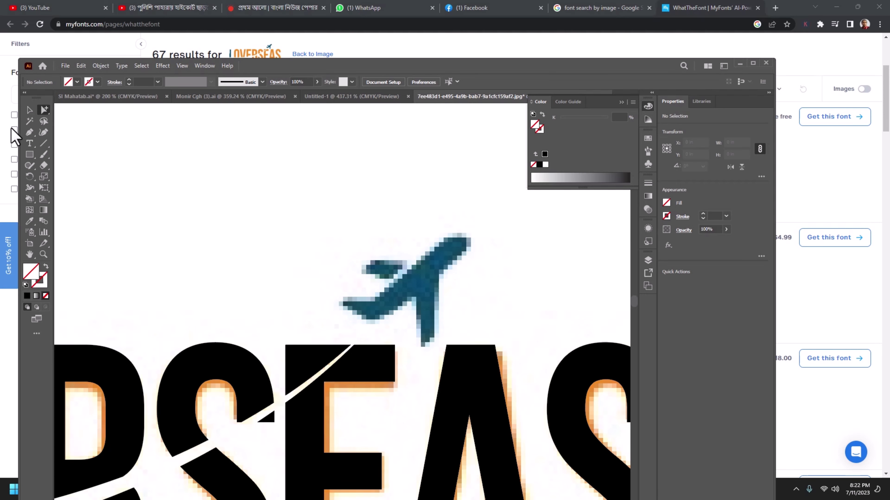
click(30, 110)
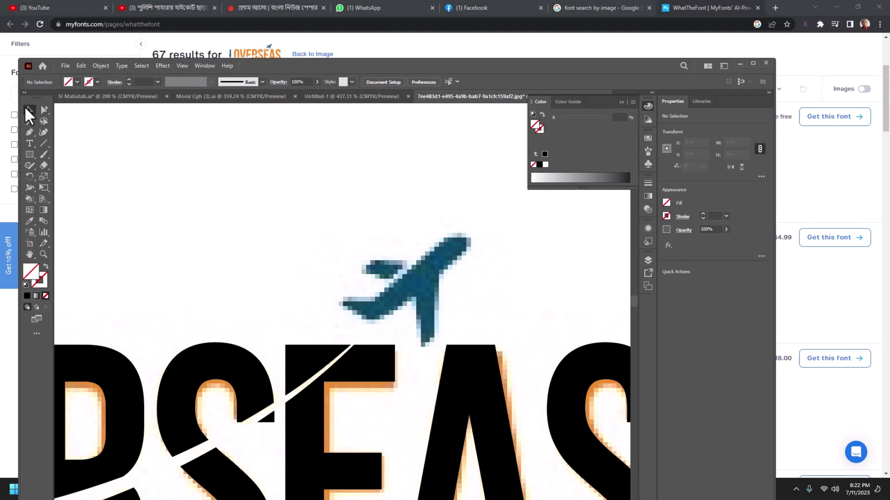
- Start tracing the airplane at its left tip with a 0.2 pt black stroke
click(30, 132)
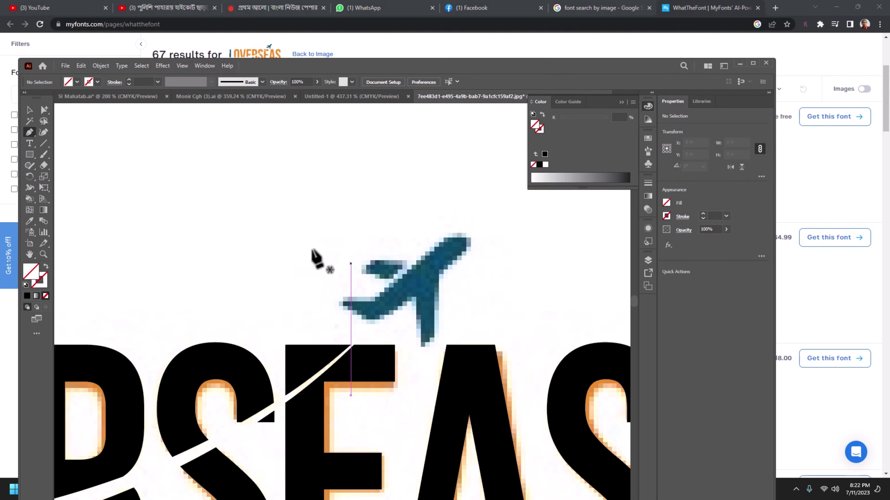
click(38, 286)
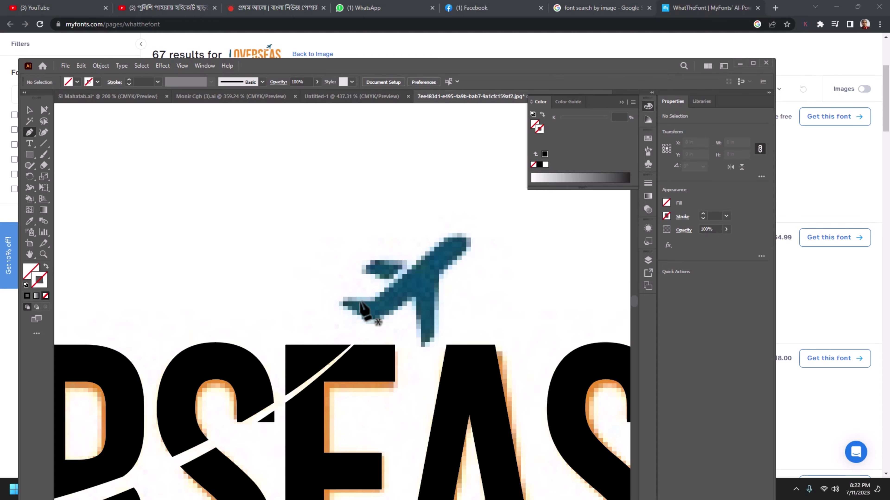
click(339, 299)
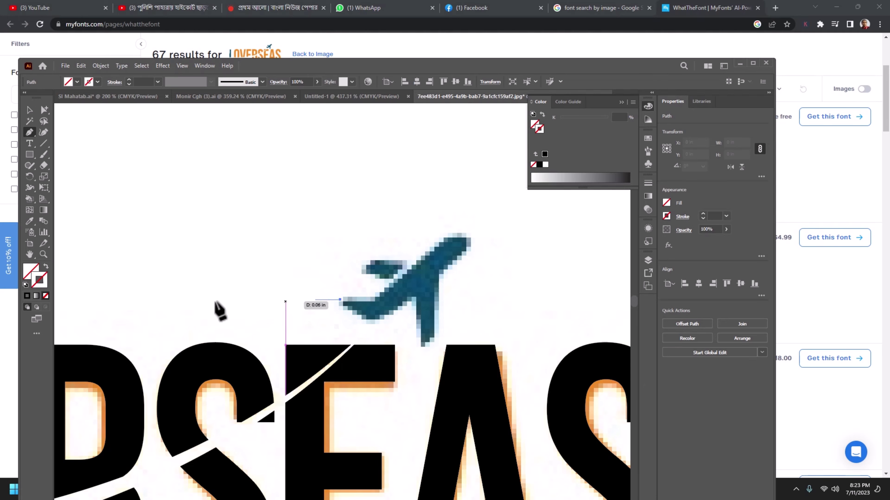
click(544, 155)
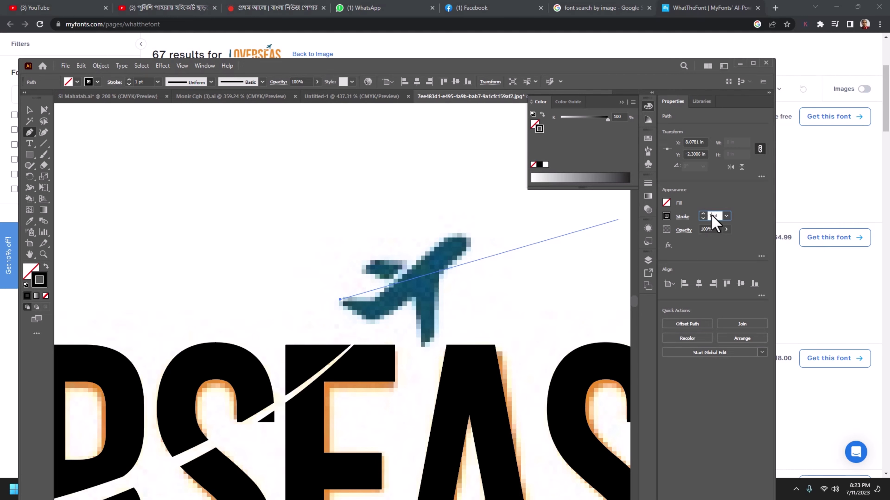
text(0.2)
key(Return)
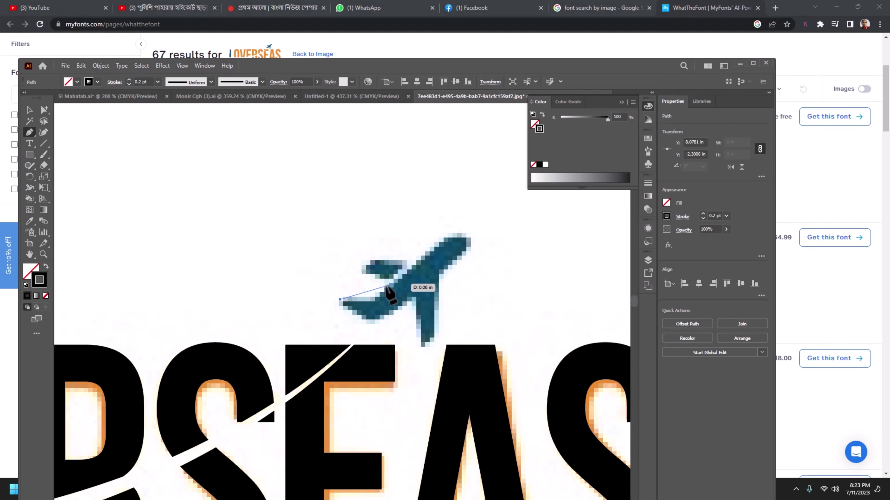
- Trace the outline along the fuselage's top edge and around the nose
ctrl+click(405, 326)
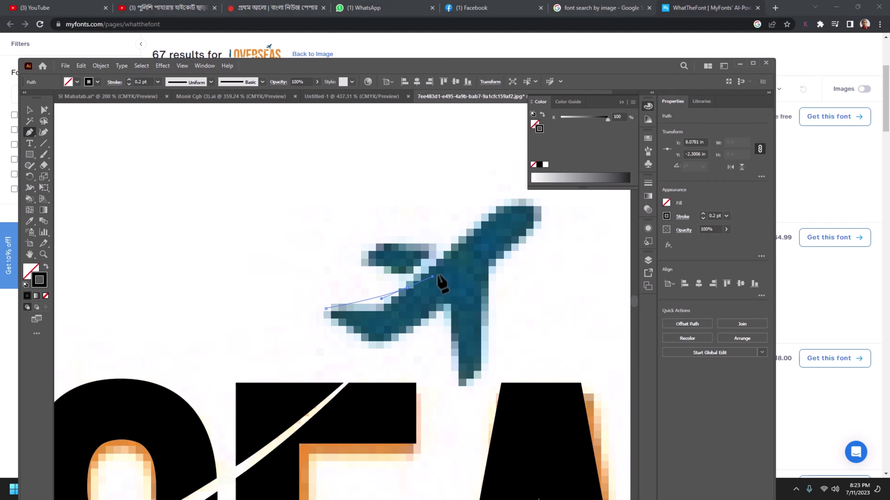
drag(461, 255, 446, 253)
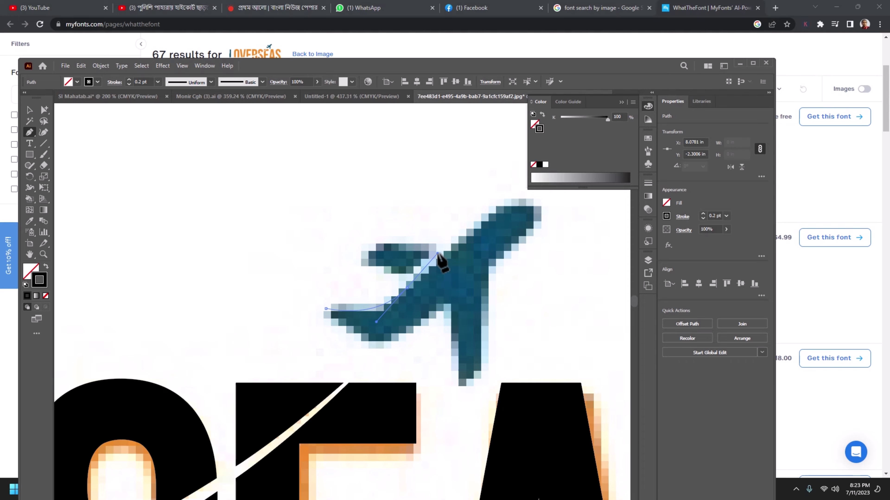
drag(438, 253, 438, 252)
click(407, 288)
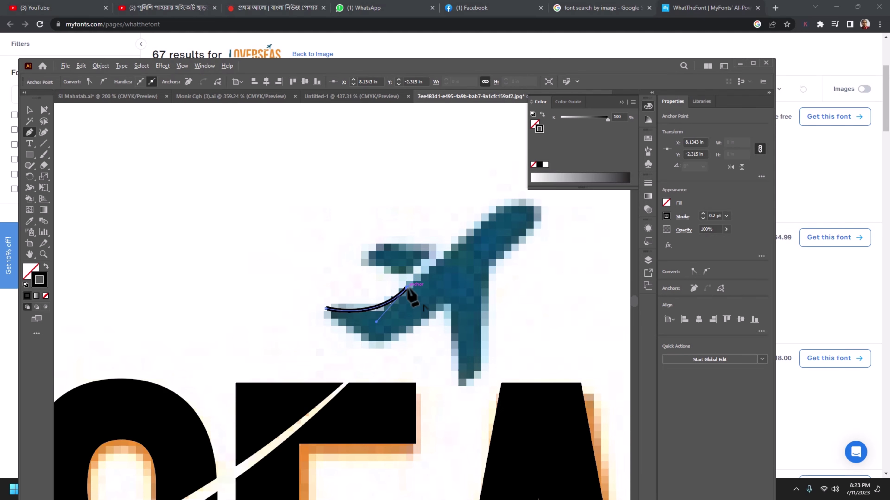
drag(417, 297, 361, 332)
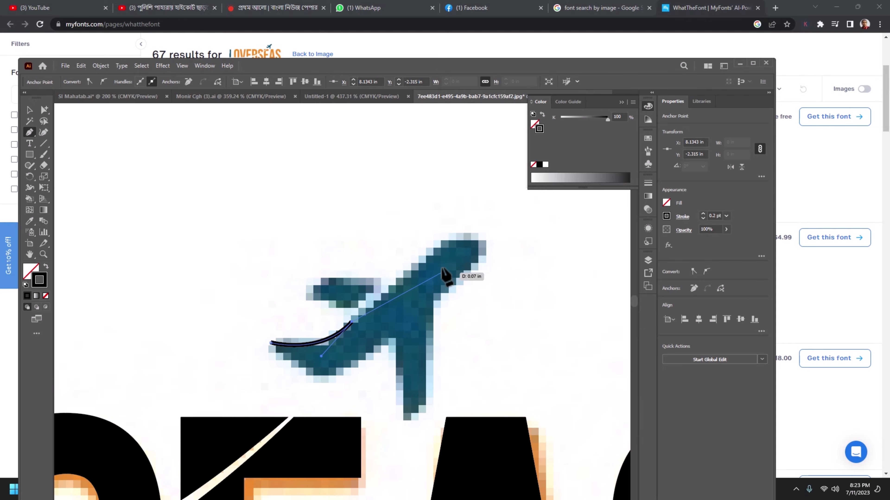
click(440, 242)
mouse_move(486, 259)
mouse_down()
mouse_move(481, 305)
mouse_move(470, 273)
mouse_up()
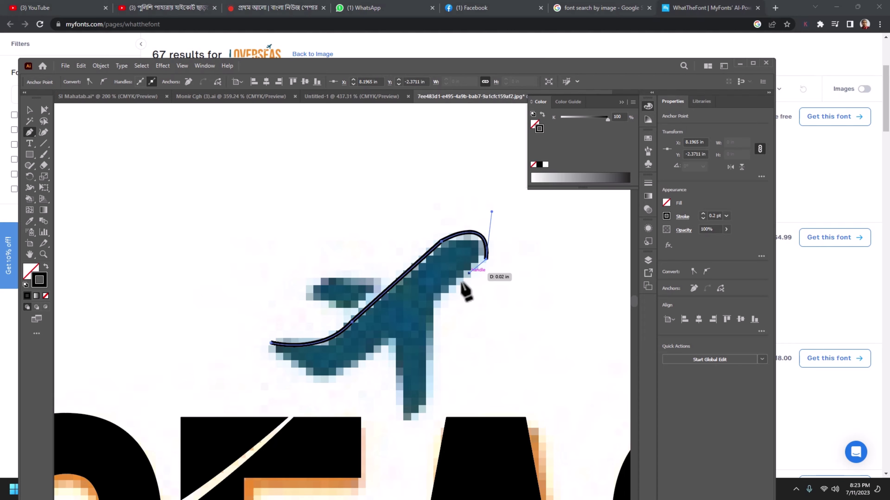
- Trace the wing and underside, then close the airplane outline with a curve
click(435, 300)
scroll(441, 325, down, 3)
click(430, 312)
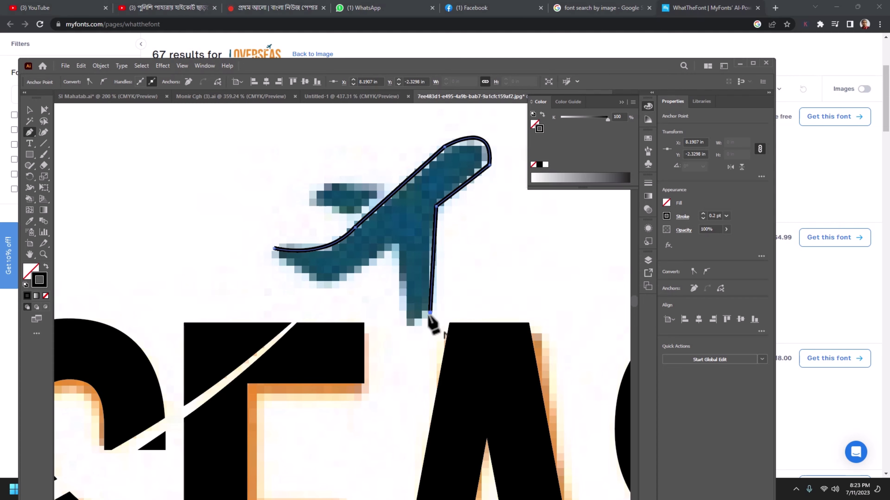
click(405, 326)
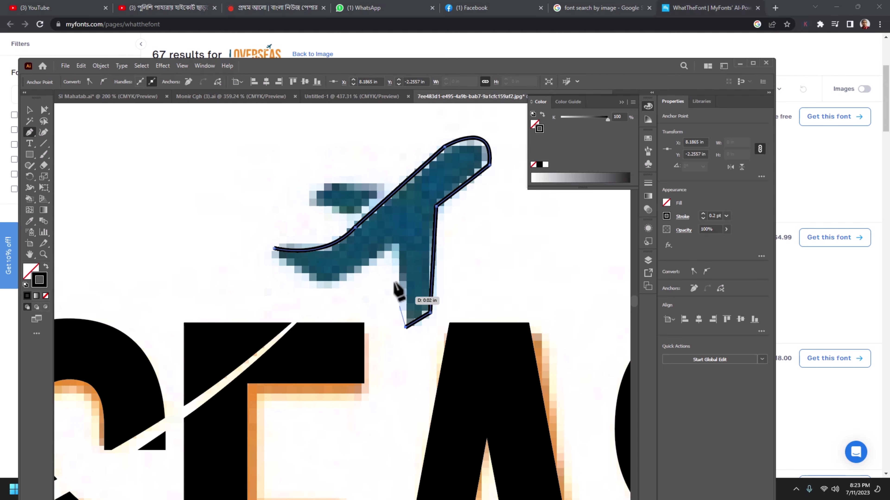
click(398, 242)
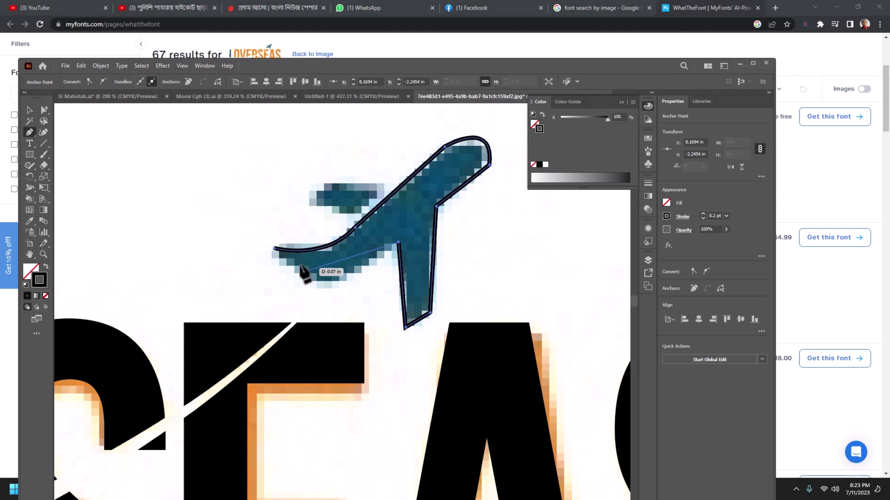
drag(314, 274, 357, 291)
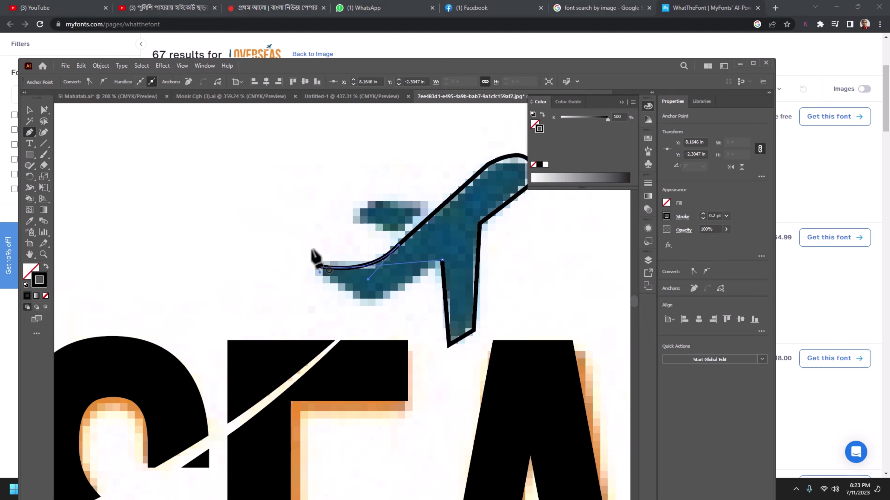
drag(319, 266, 286, 184)
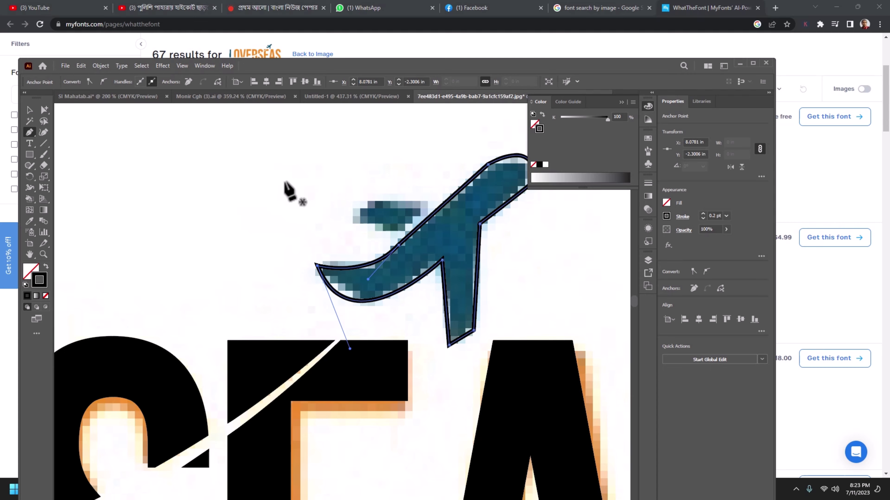
click(32, 112)
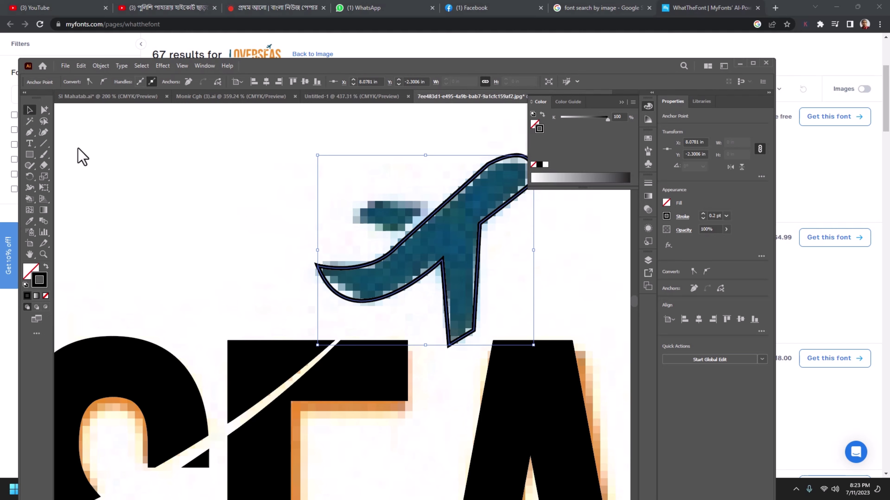
- Draw the closed half-circle window shape on the airplane
click(101, 165)
click(30, 132)
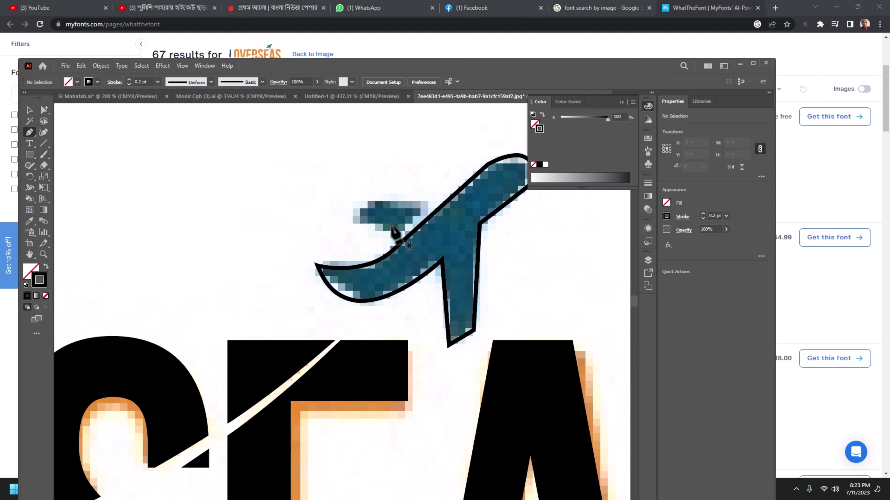
drag(390, 200, 425, 200)
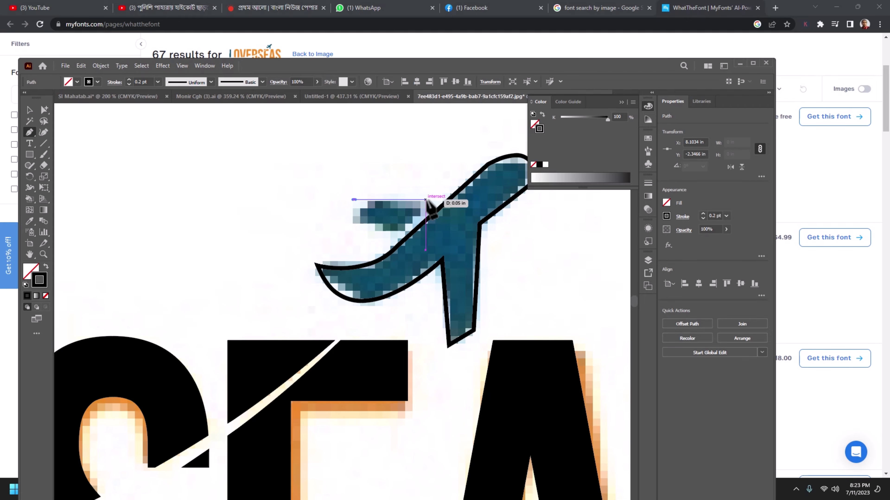
mouse_move(380, 231)
mouse_down()
mouse_move(330, 232)
mouse_move(357, 231)
mouse_up()
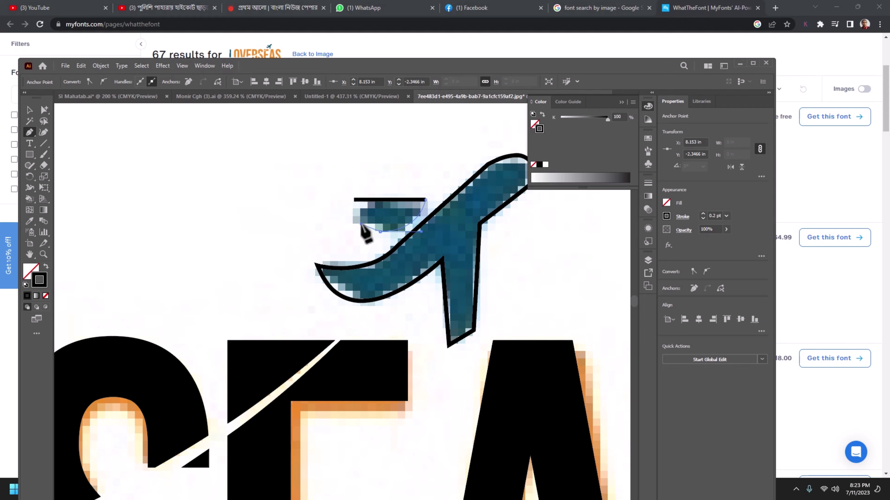
mouse_move(355, 200)
mouse_down()
mouse_move(362, 206)
mouse_move(355, 200)
mouse_up()
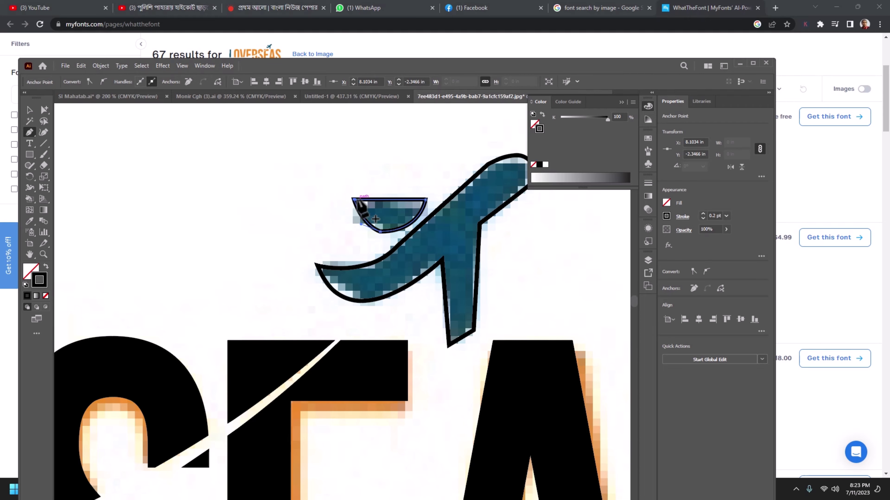
click(29, 110)
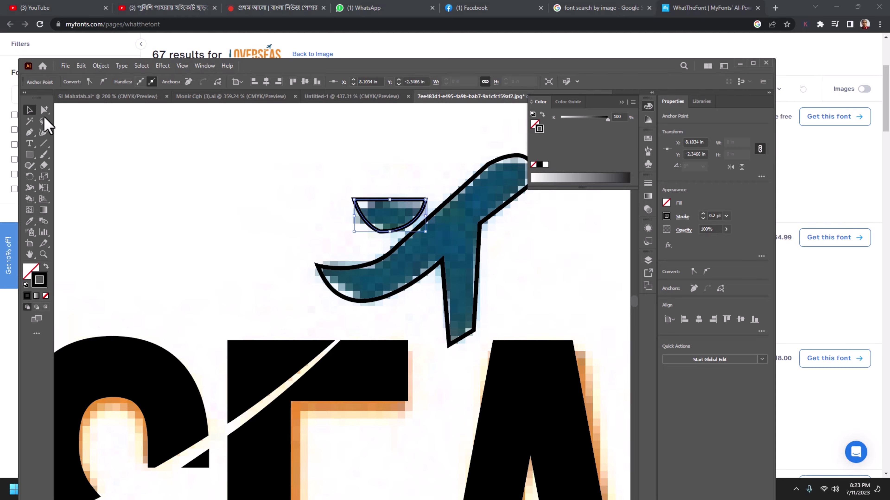
- Fill the airplane with the sampled blue, then set C 100 and K 0 for teal
click(478, 280)
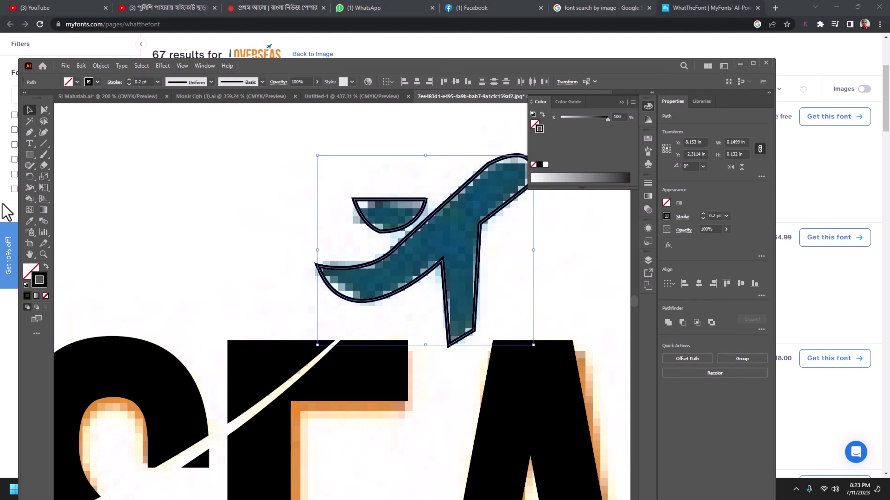
click(29, 221)
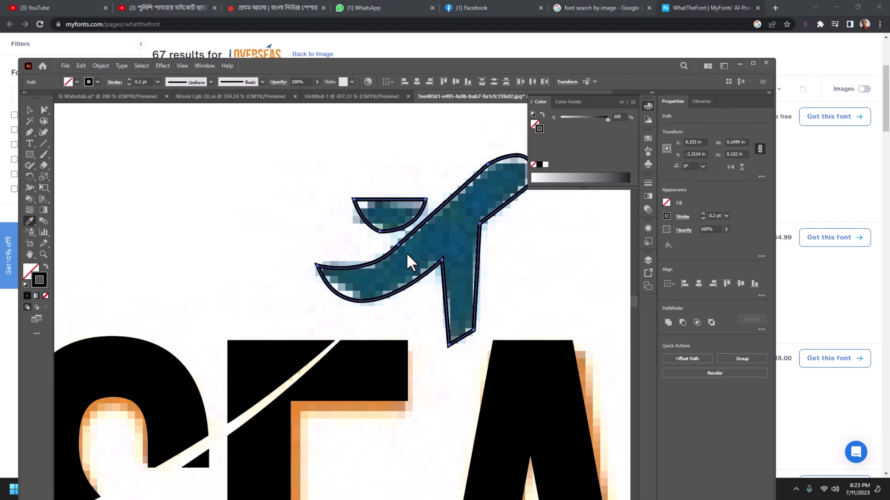
click(414, 259)
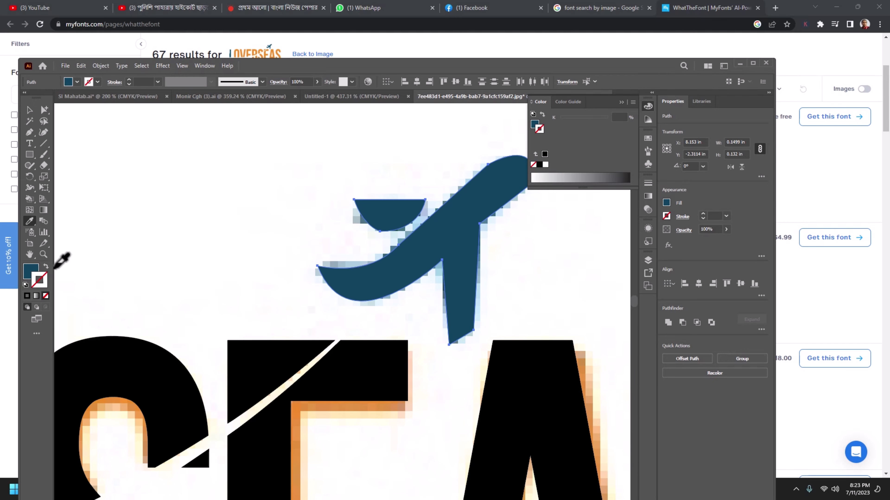
click(31, 270)
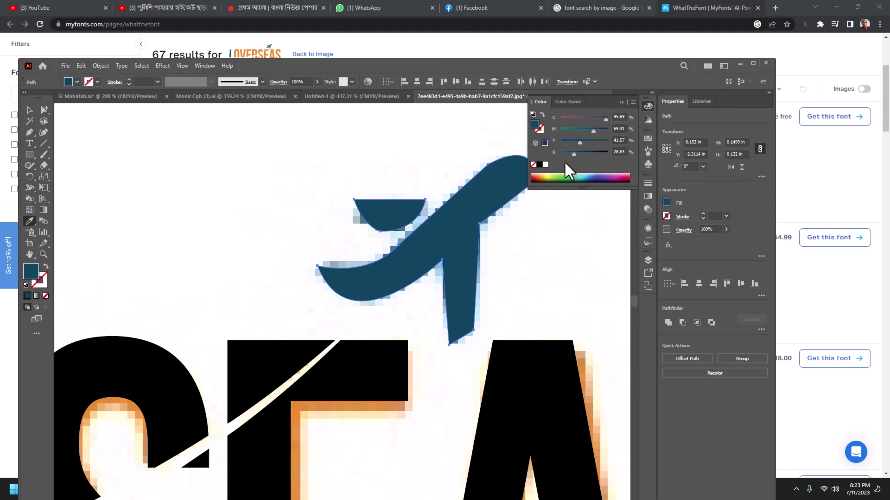
drag(606, 120, 605, 126)
drag(575, 155, 534, 155)
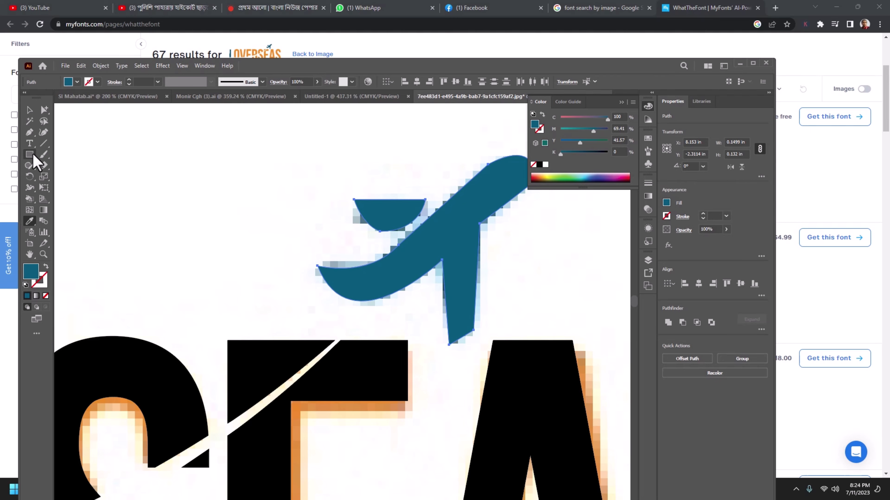
click(29, 109)
click(216, 253)
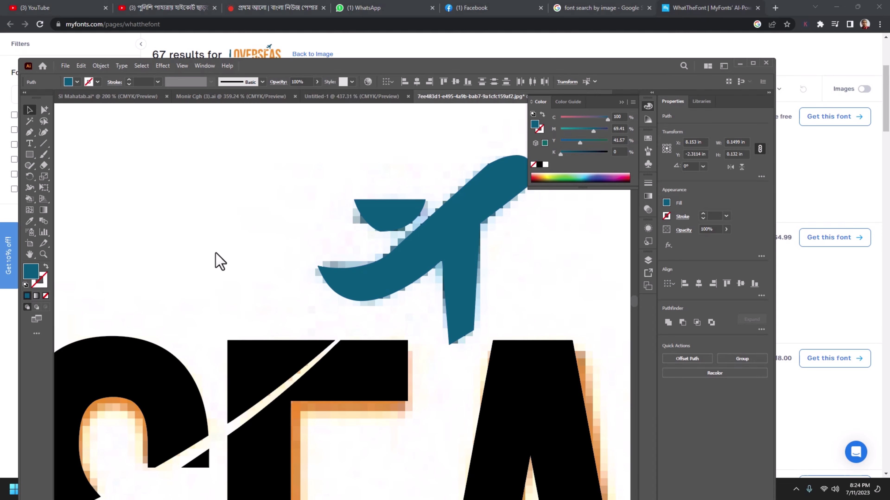
key(ctrl+minus)
key(ctrl+minus)
key(ctrl+minus)
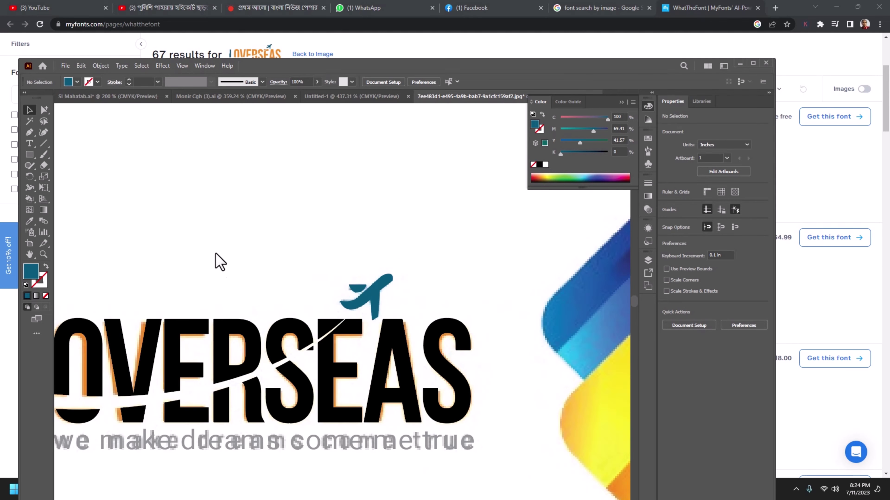
- Convert the M KHAN lettering to outlines and expand its appearance into shapes
click(332, 409)
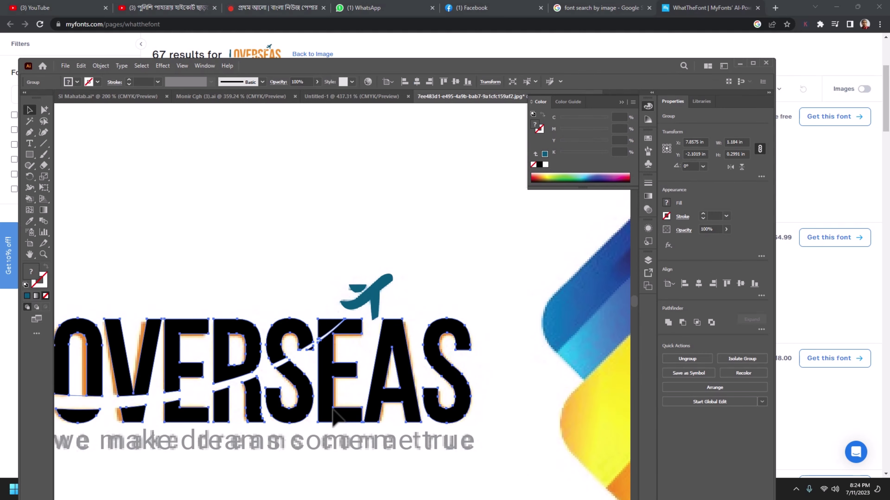
key(ctrl+minus)
key(ctrl+minus)
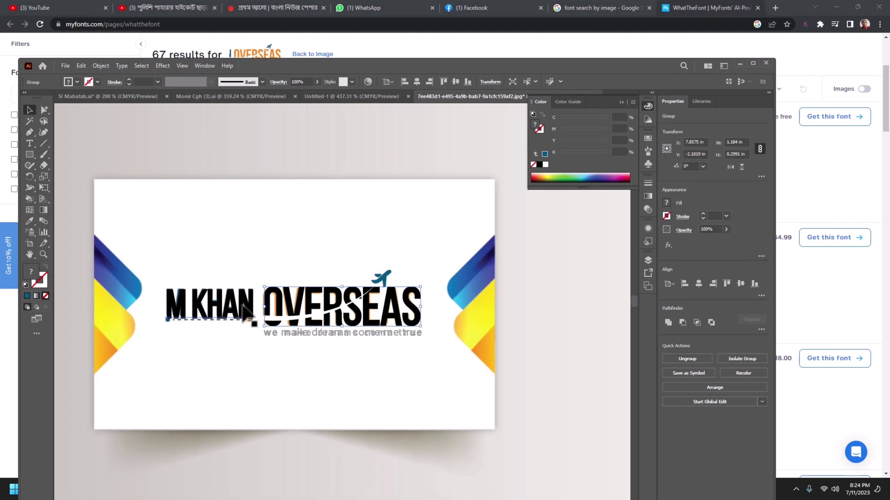
click(245, 310)
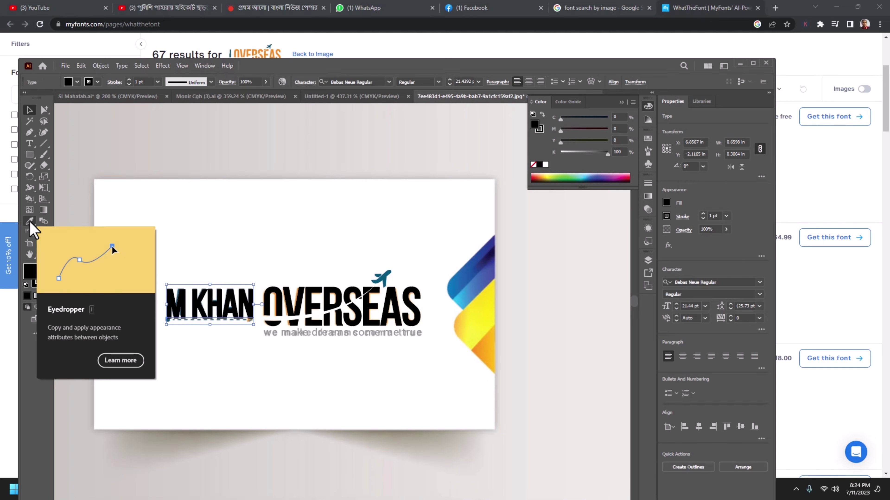
key(ctrl+shift+o)
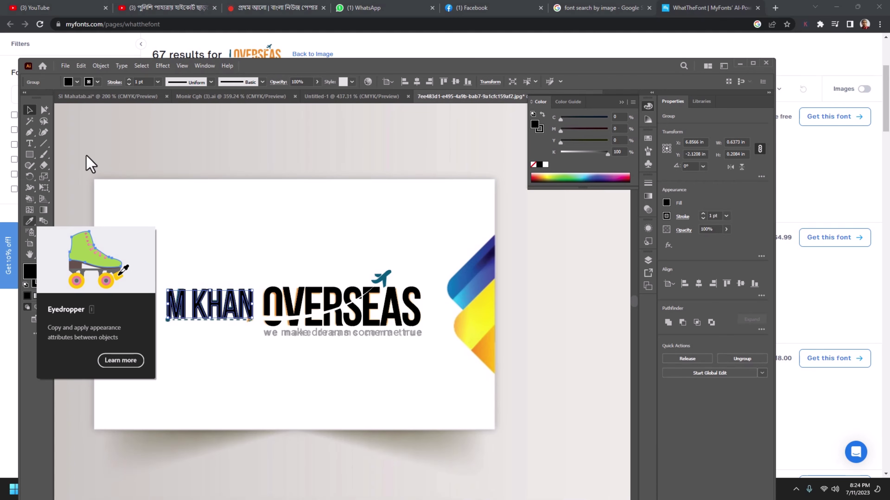
click(101, 66)
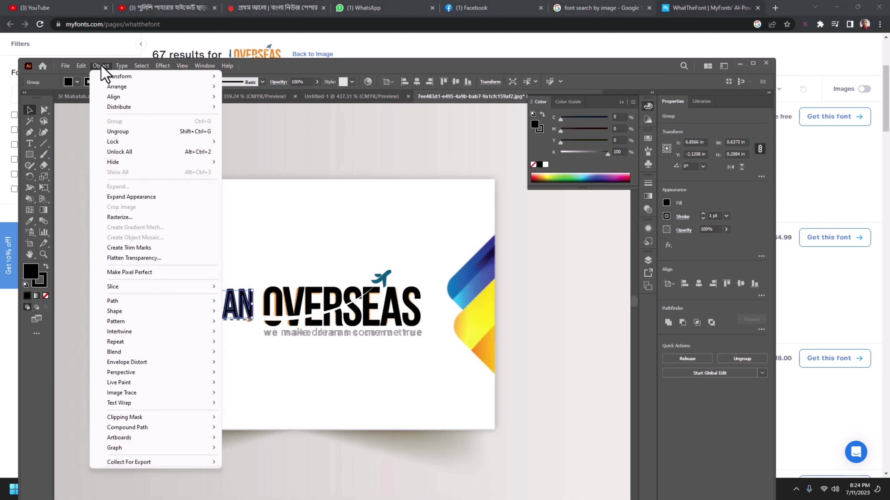
click(141, 196)
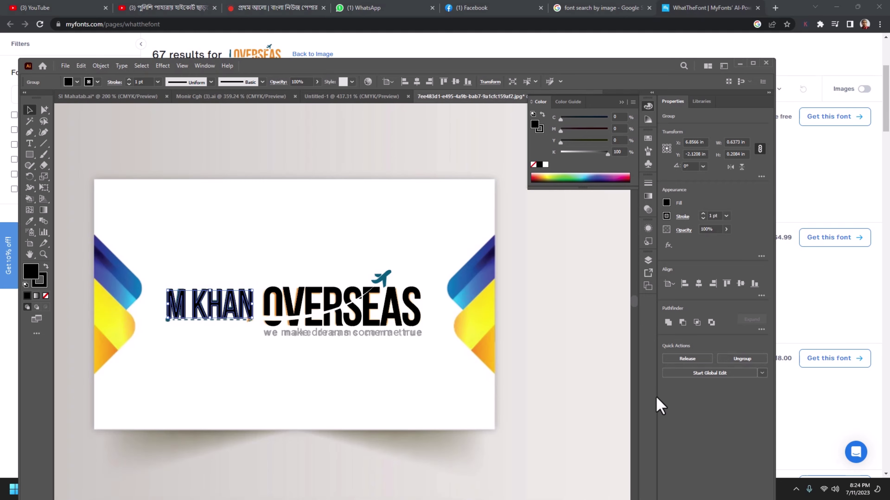
- Zoom in close on the outlined M KHAN lettering
click(668, 322)
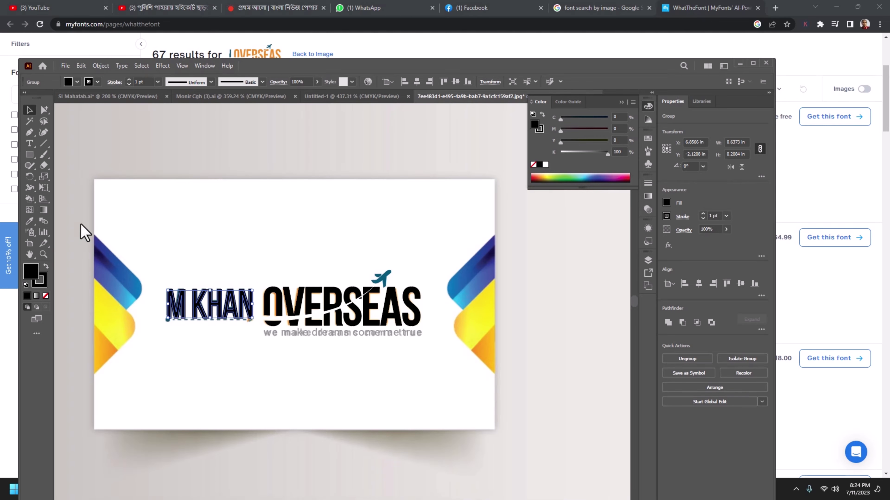
click(30, 221)
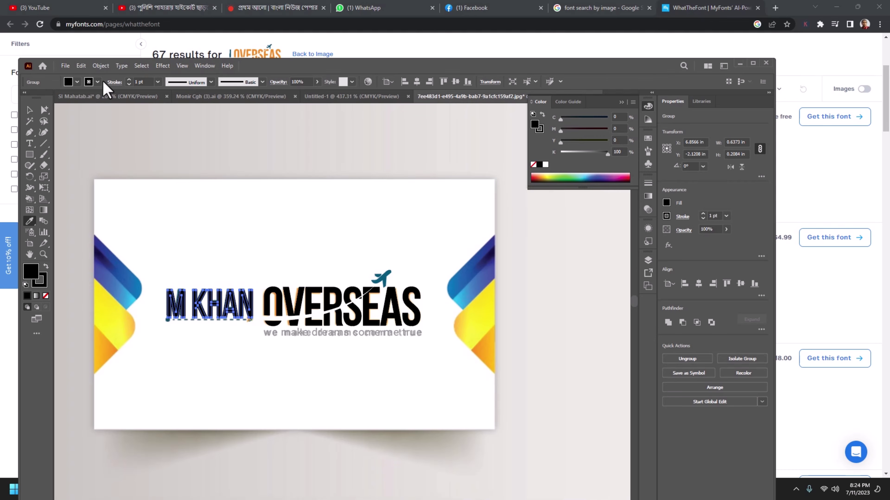
click(29, 112)
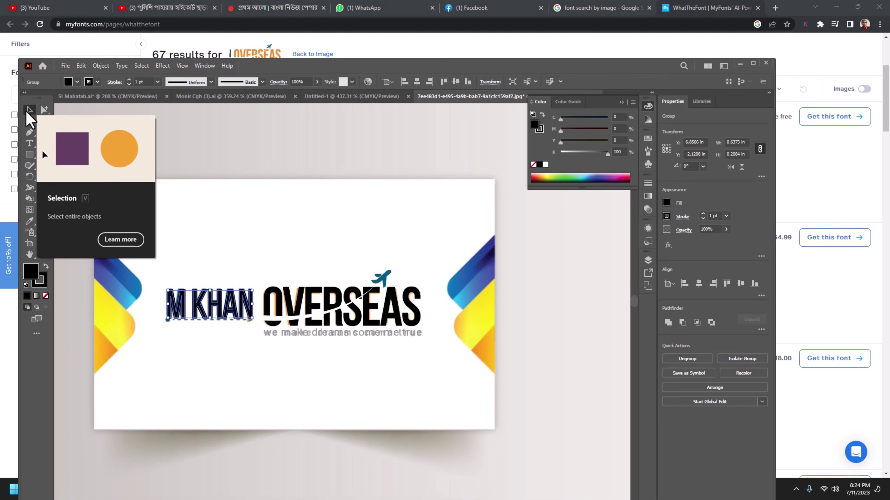
drag(166, 298, 378, 400)
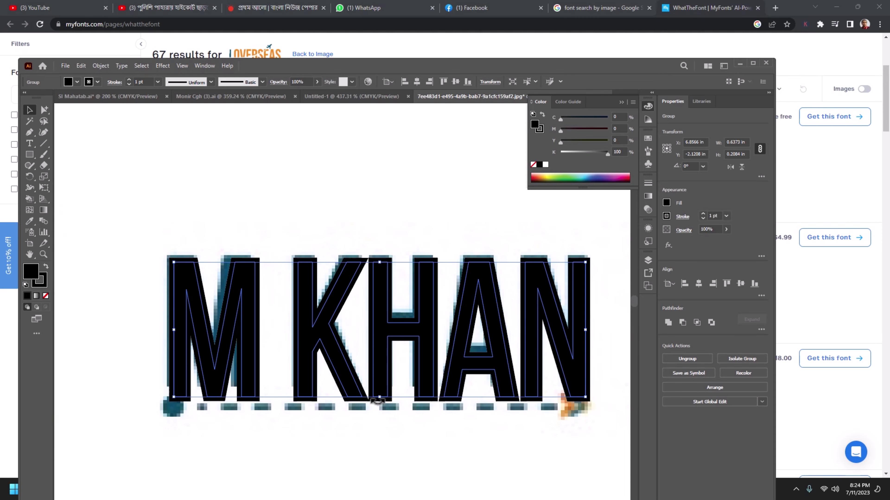
- Expand M KHAN's fill and stroke and unite the letters into solid shapes
click(105, 65)
click(131, 190)
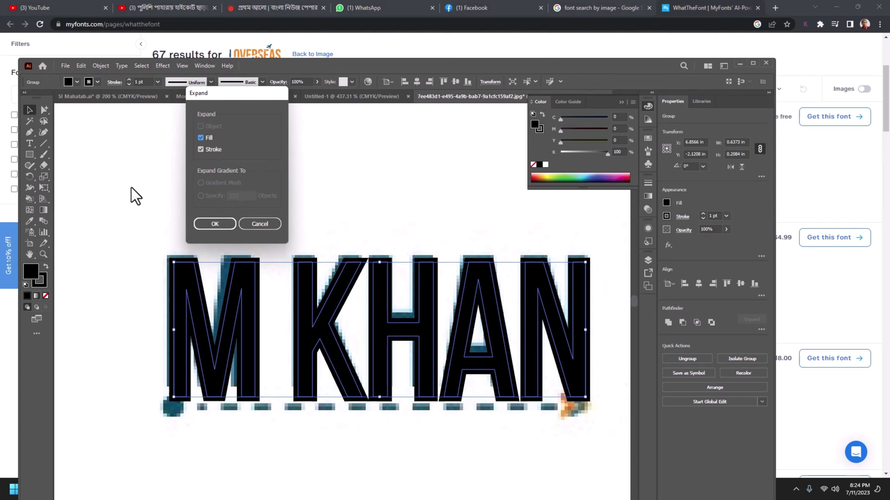
click(215, 224)
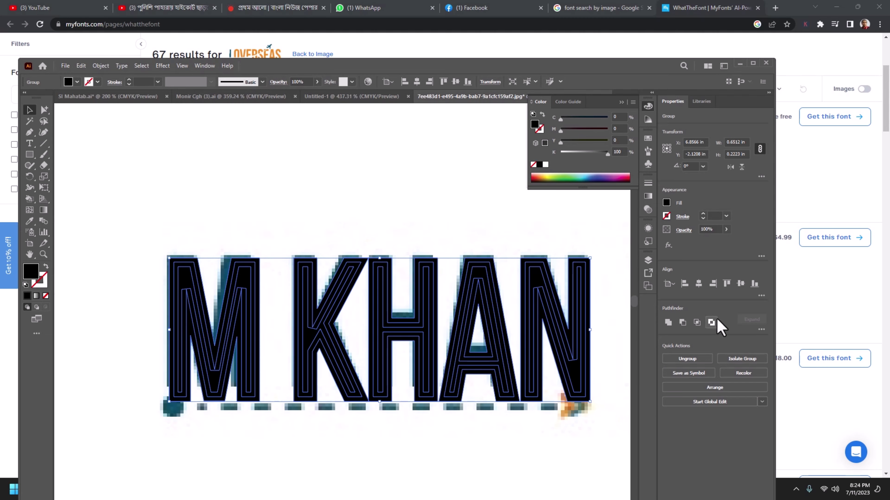
click(668, 323)
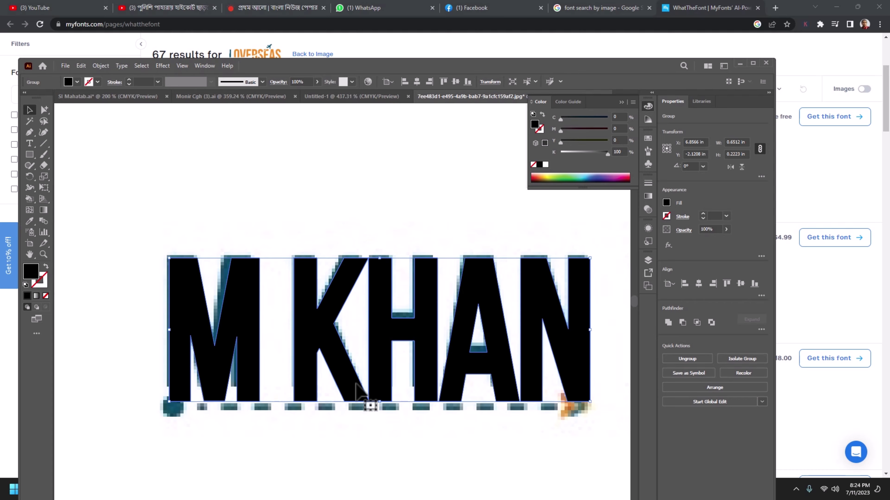
- Resize M KHAN to 0.657 in by 0.2045 in to fit the reference letters
drag(380, 401, 381, 387)
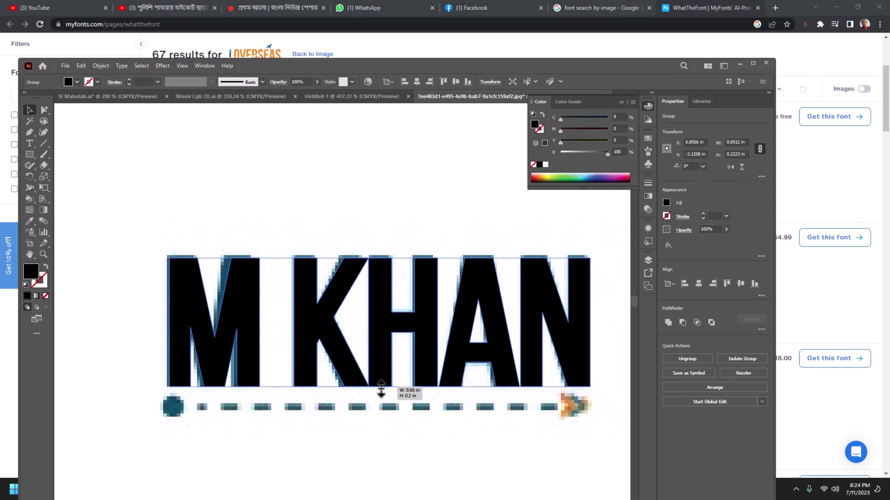
drag(380, 258, 380, 255)
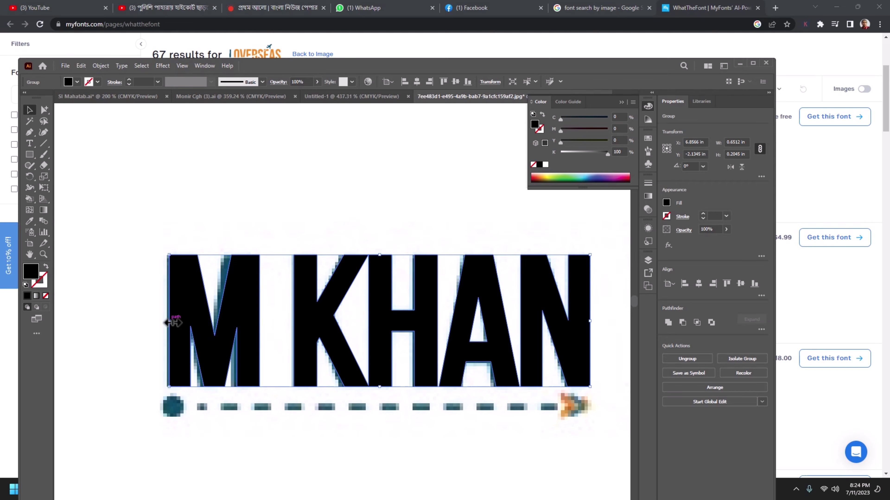
drag(168, 322, 162, 323)
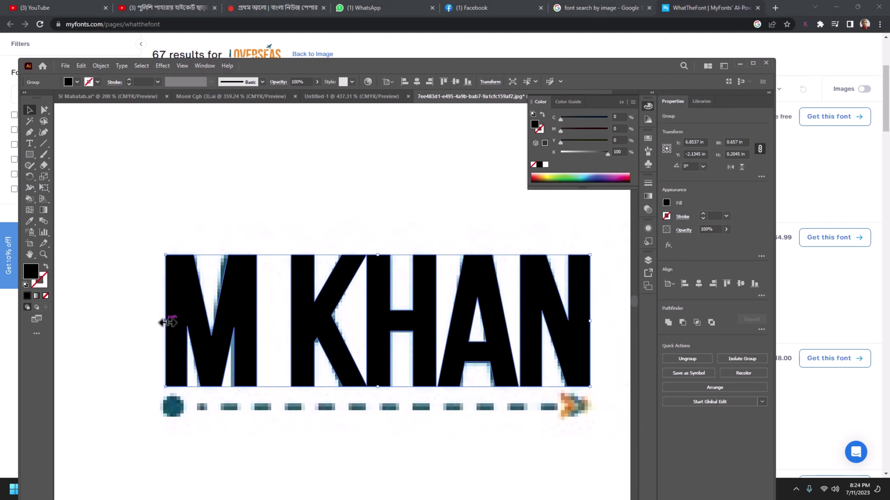
key(ctrl+minus)
drag(368, 362, 230, 356)
click(338, 324)
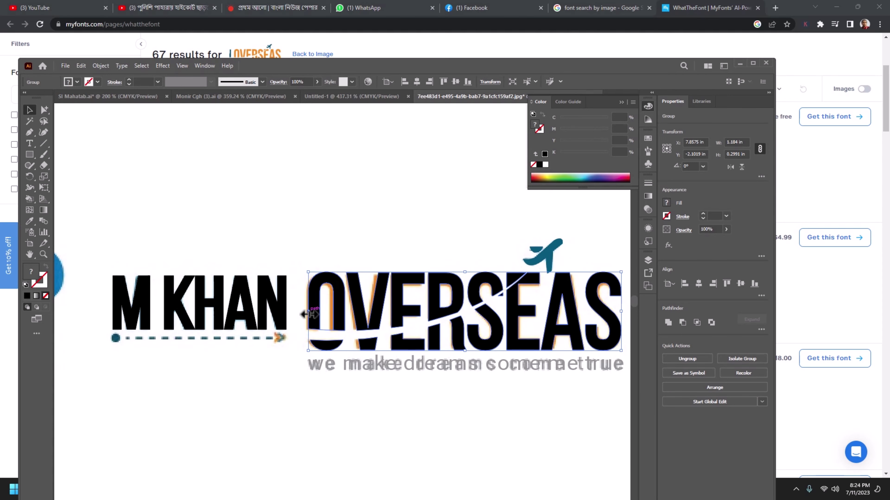
- Widen OVERSEAS slightly and give M KHAN the airplane's teal (C 100, M 69.41, Y 41.57)
drag(307, 314, 303, 315)
drag(501, 315, 434, 314)
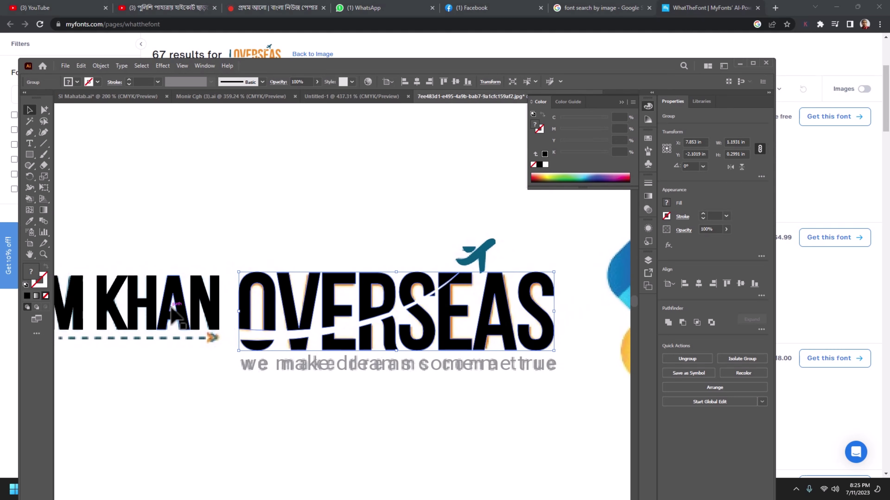
click(126, 290)
click(30, 221)
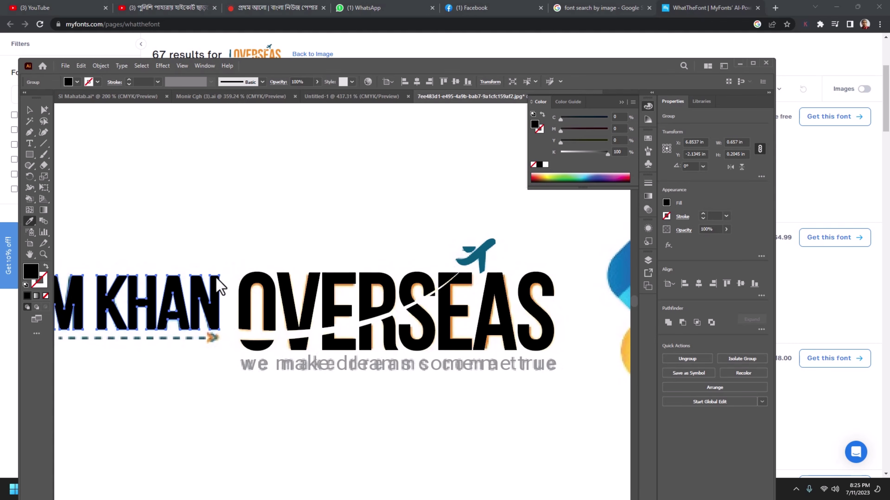
click(469, 258)
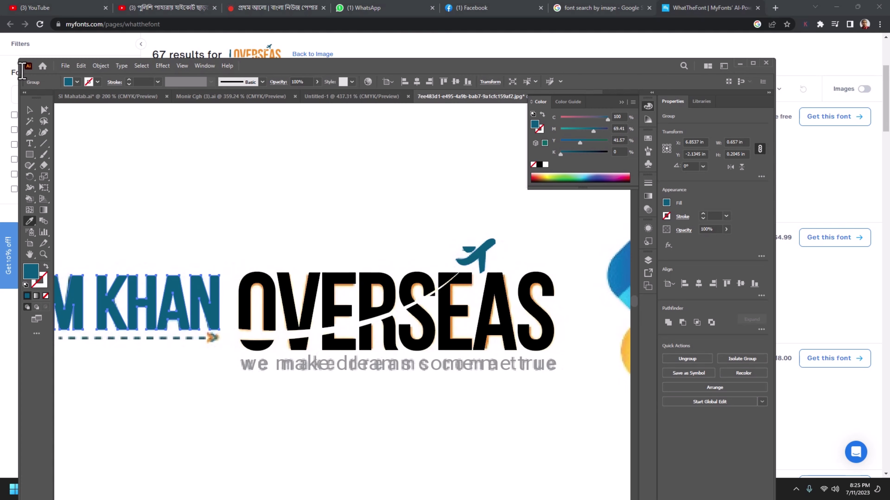
click(28, 110)
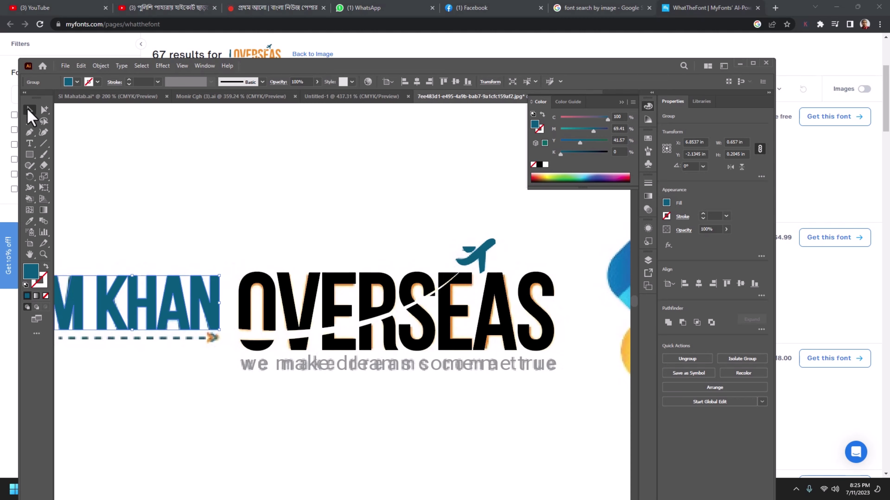
click(271, 347)
key(i)
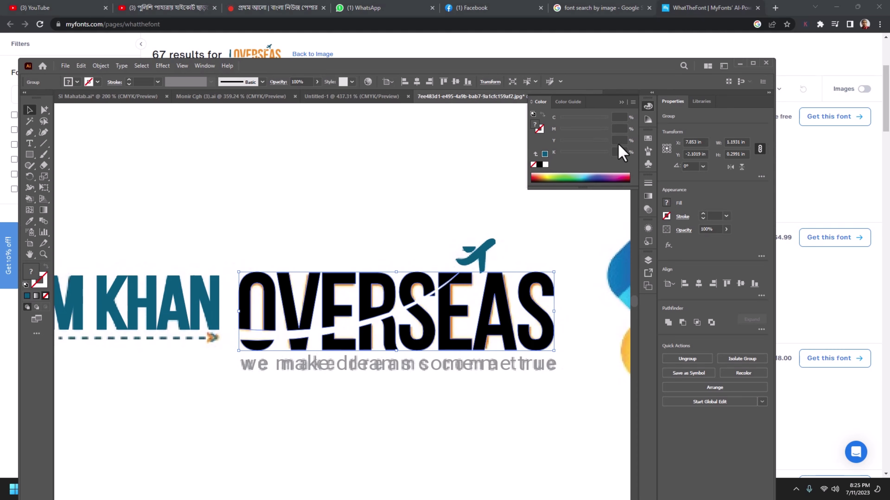
- Fill OVERSEAS orange-yellow (C 0, M 30, Y 100, K 0)
click(544, 154)
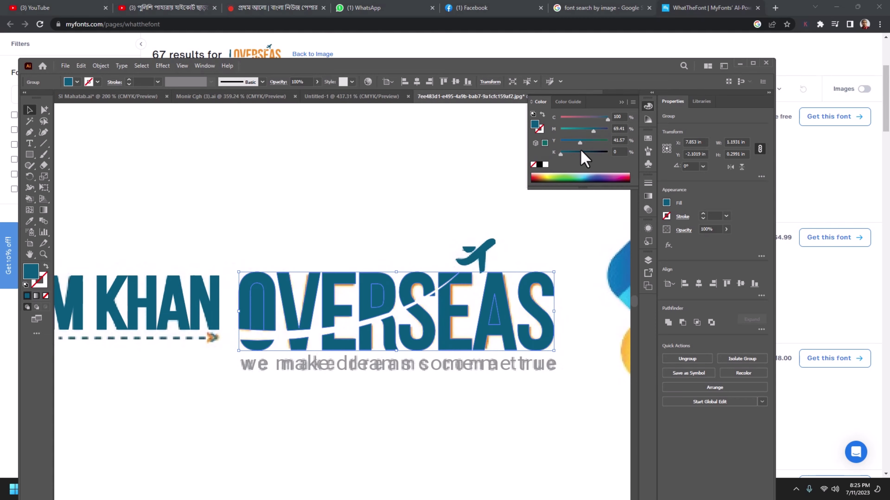
drag(607, 119, 488, 129)
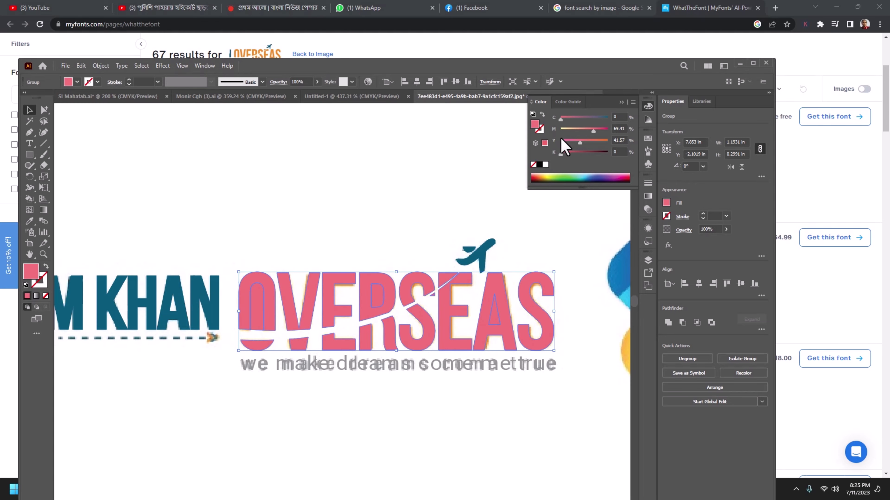
drag(577, 146, 613, 144)
text(30)
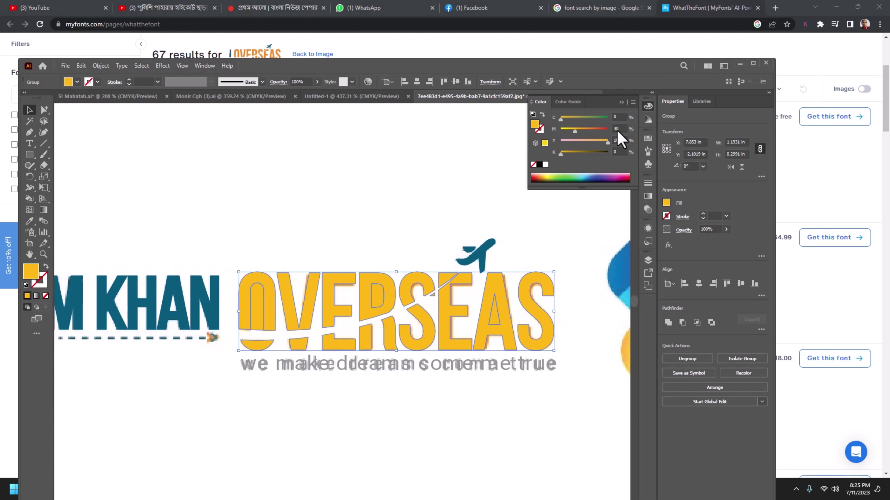
- Delete the filled inner shape of the O in OVERSEAS
click(43, 109)
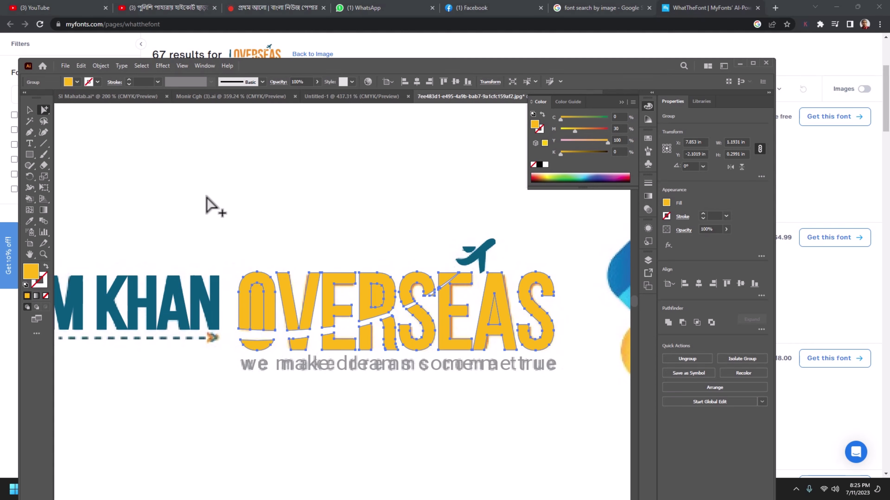
click(230, 308)
click(260, 315)
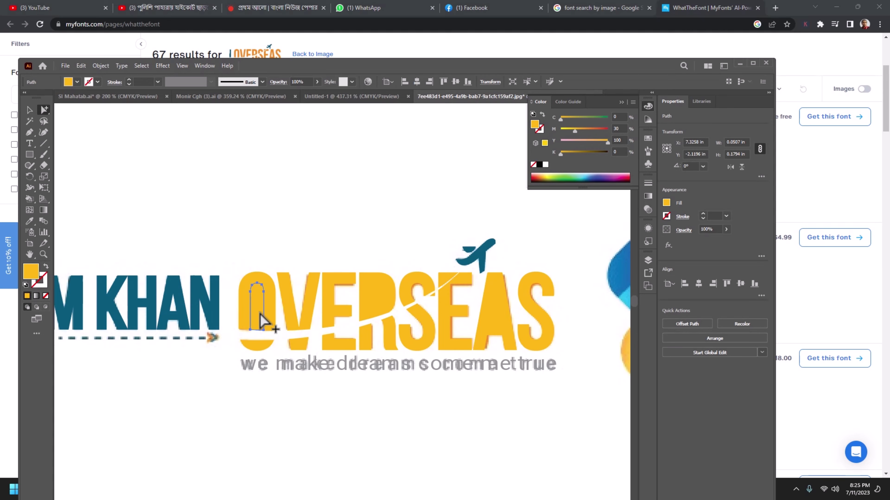
key(Delete)
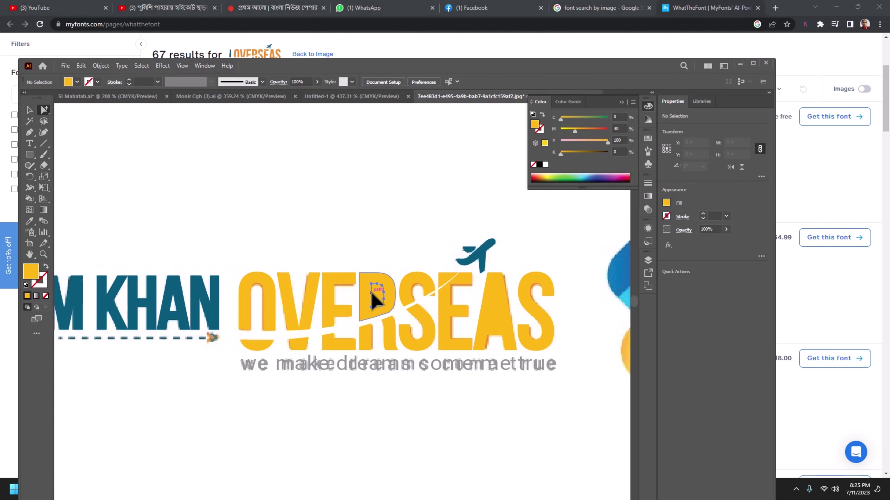
- Try splitting the A into paths and cutting its inner triangle out
click(372, 296)
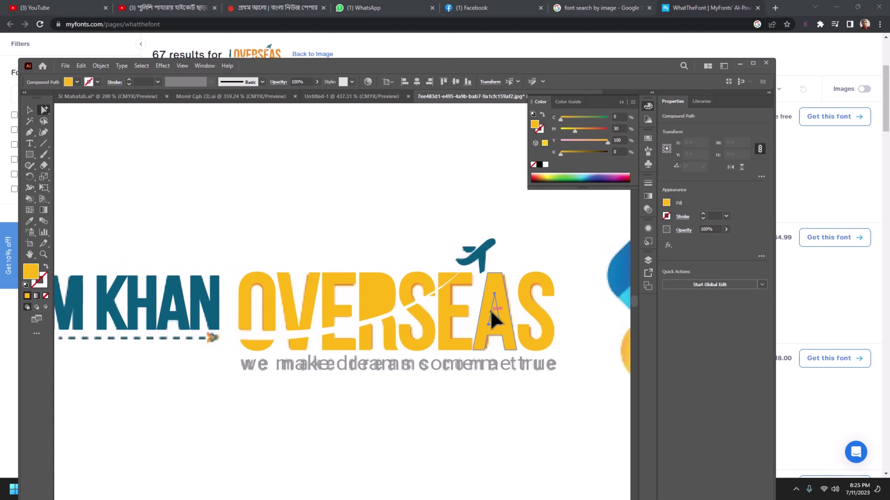
mouse_move(498, 320)
mouse_down()
mouse_move(495, 358)
mouse_move(496, 330)
mouse_up()
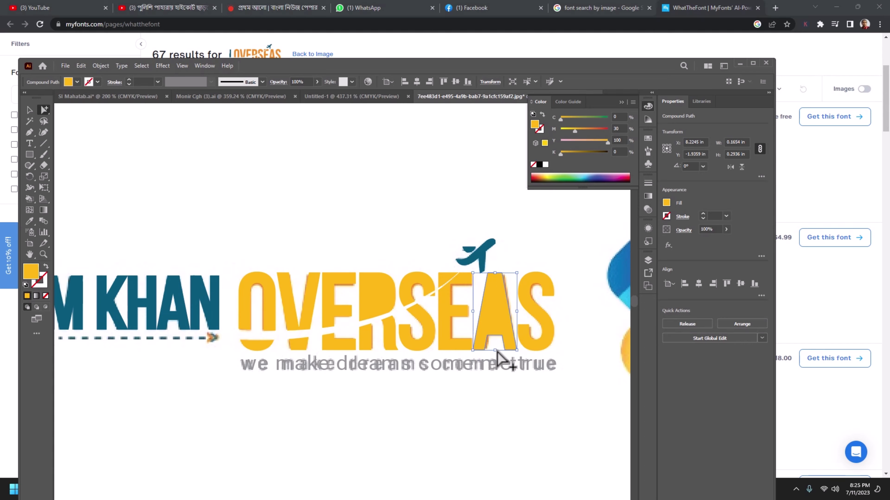
click(497, 339)
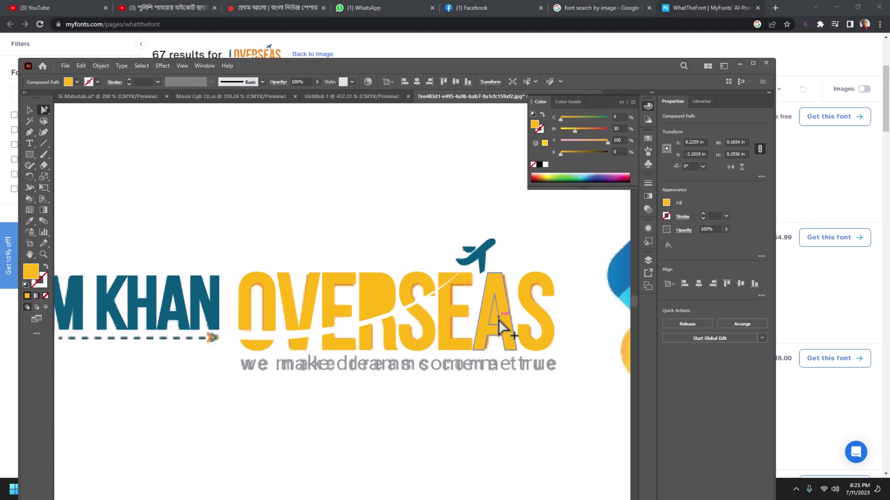
right_click(492, 308)
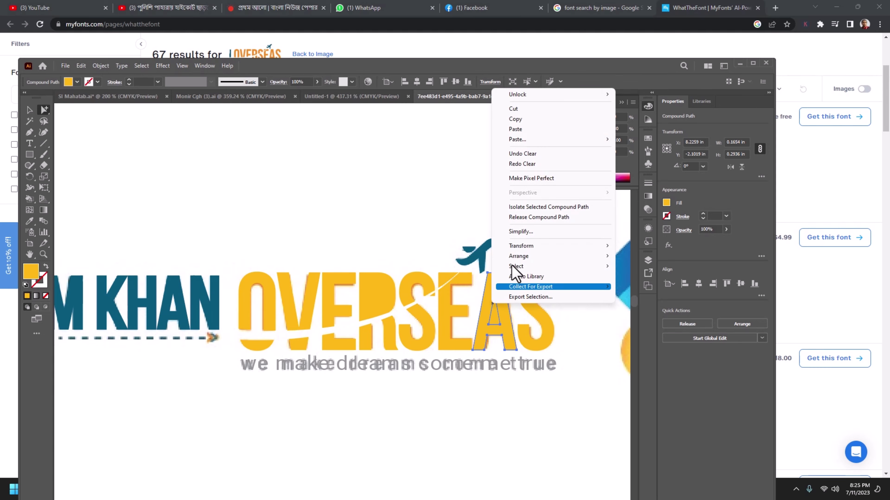
click(530, 217)
click(546, 377)
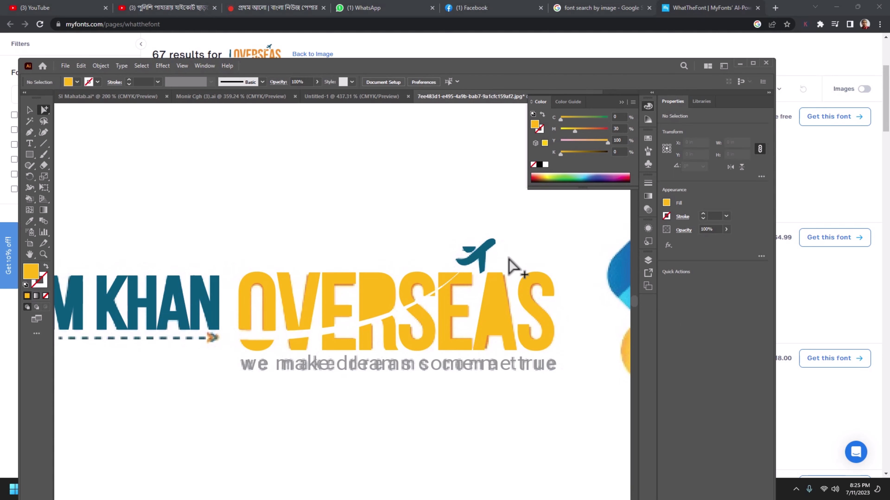
click(491, 325)
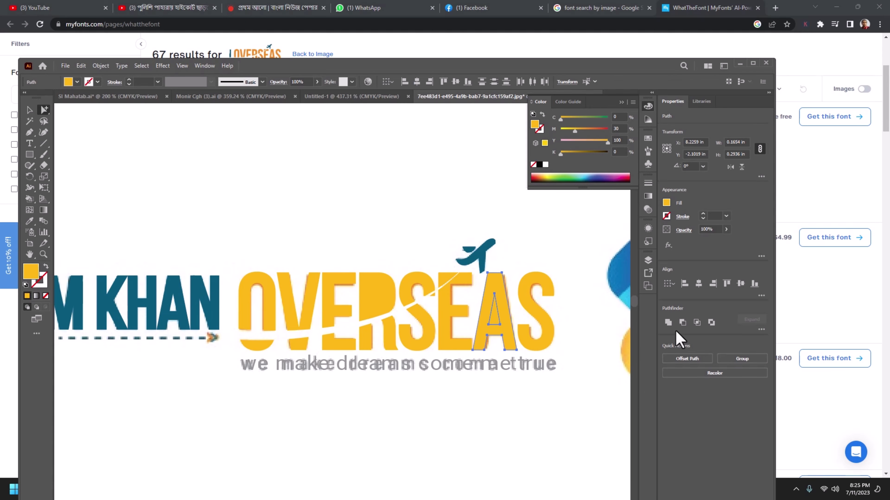
click(681, 323)
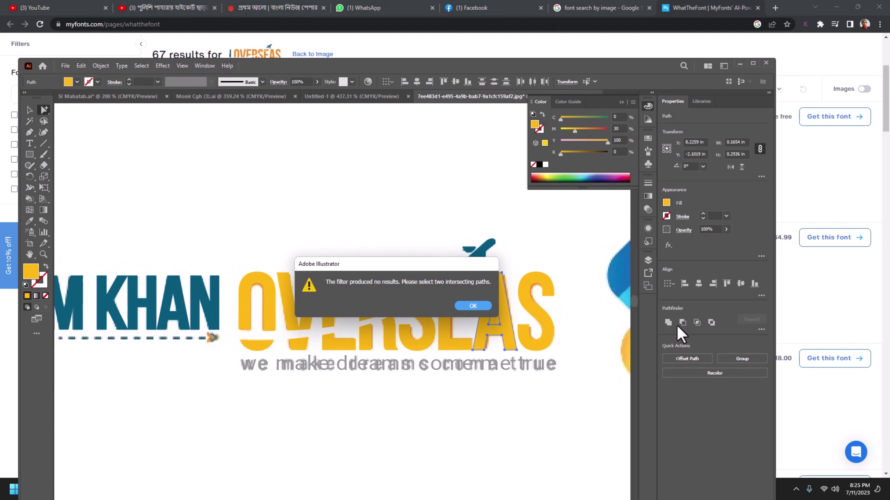
click(473, 306)
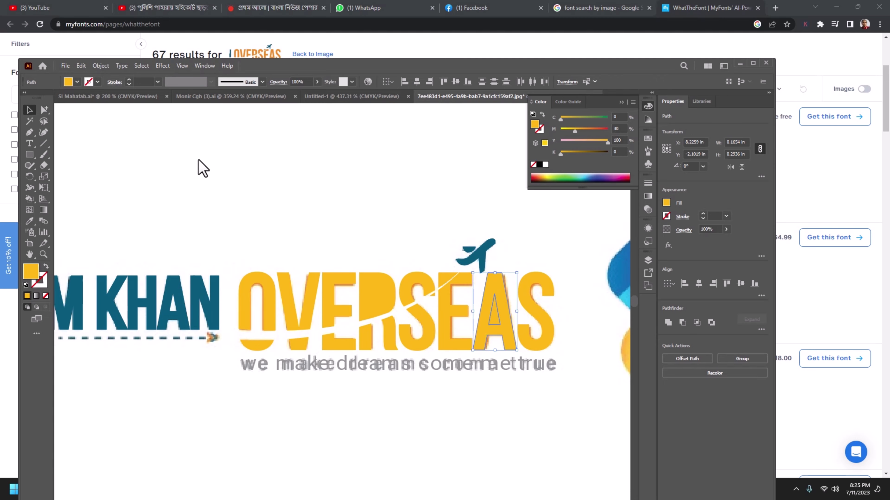
click(199, 166)
- Ungroup OVERSEAS, subtract the inner triangle from the A, and delete the leftover piece
click(494, 317)
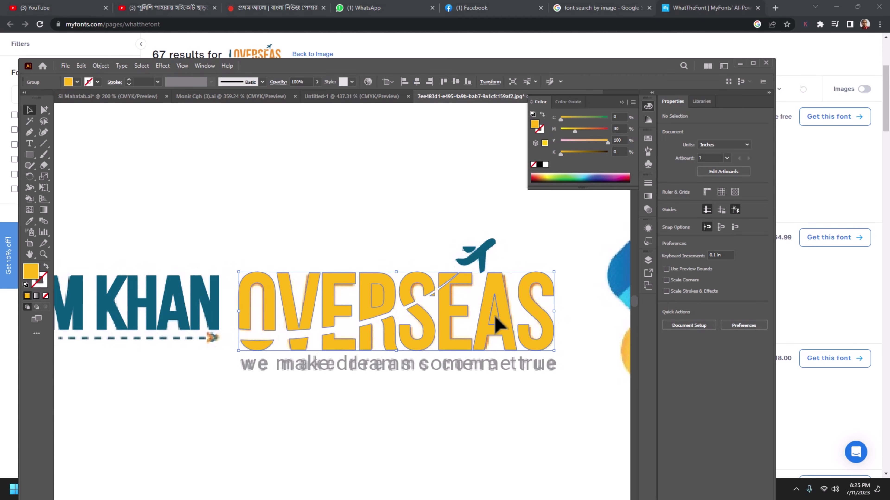
right_click(495, 317)
click(545, 232)
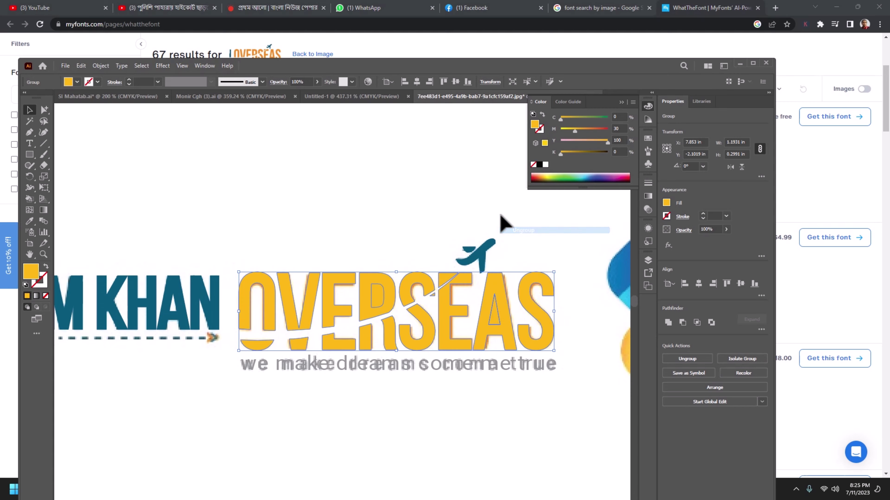
click(501, 222)
click(495, 319)
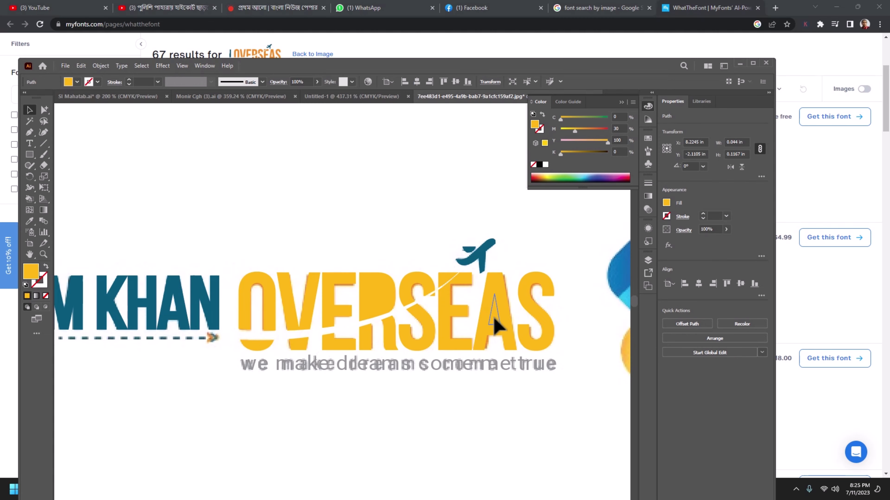
shift+click(498, 286)
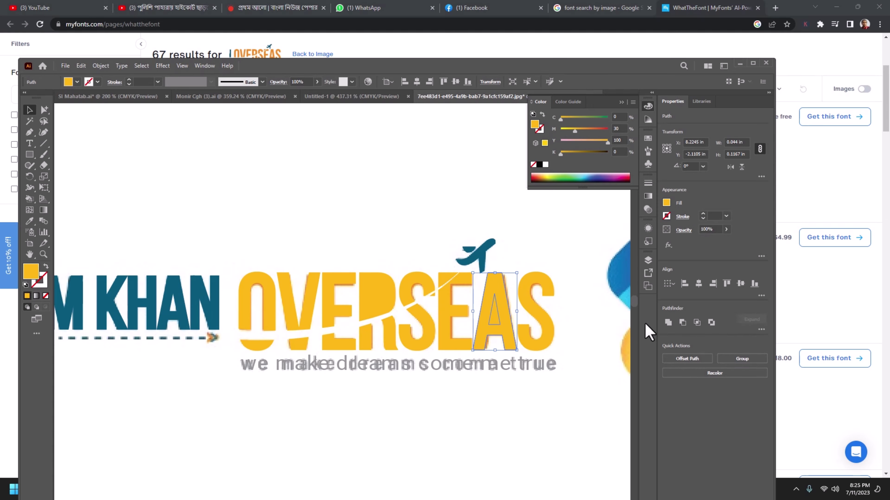
click(683, 322)
drag(495, 299, 506, 371)
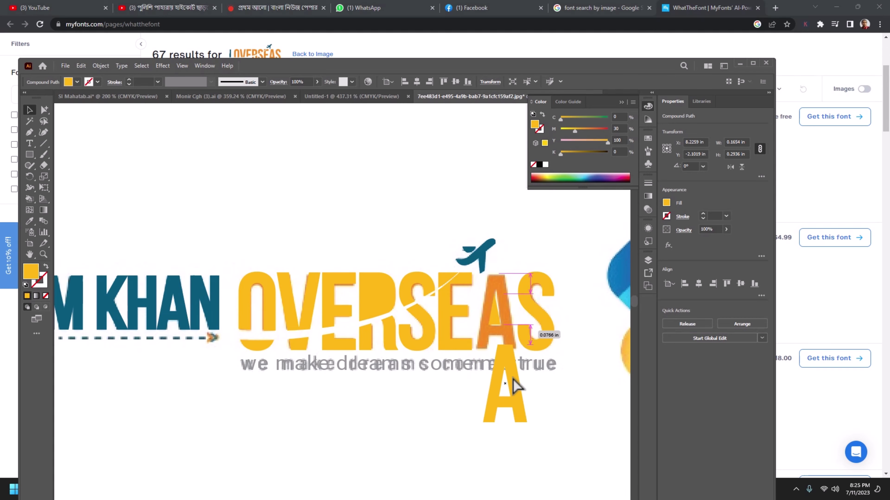
key(ctrl+z)
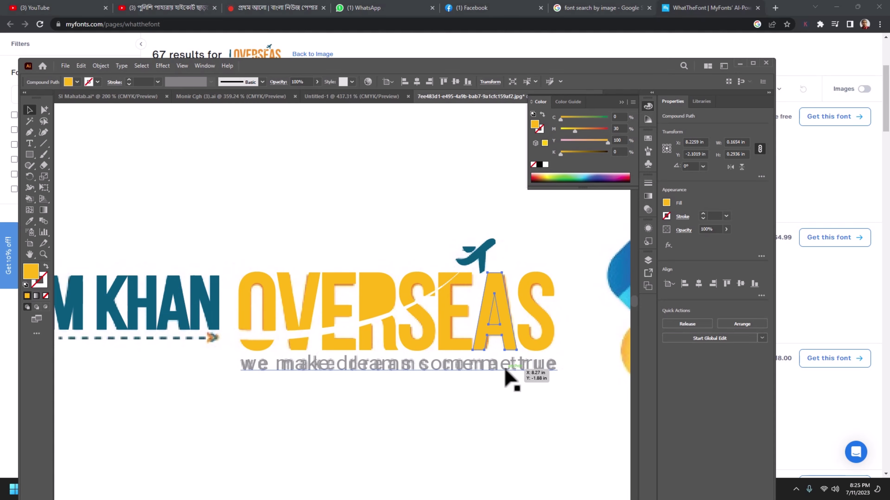
click(495, 315)
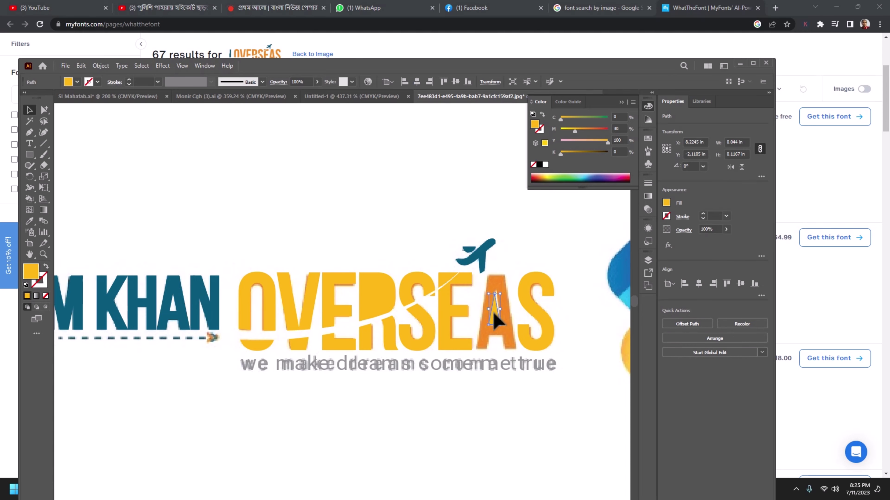
key(Delete)
- Cut the R's inner counter out as a hole, using Outline view to find it
click(389, 311)
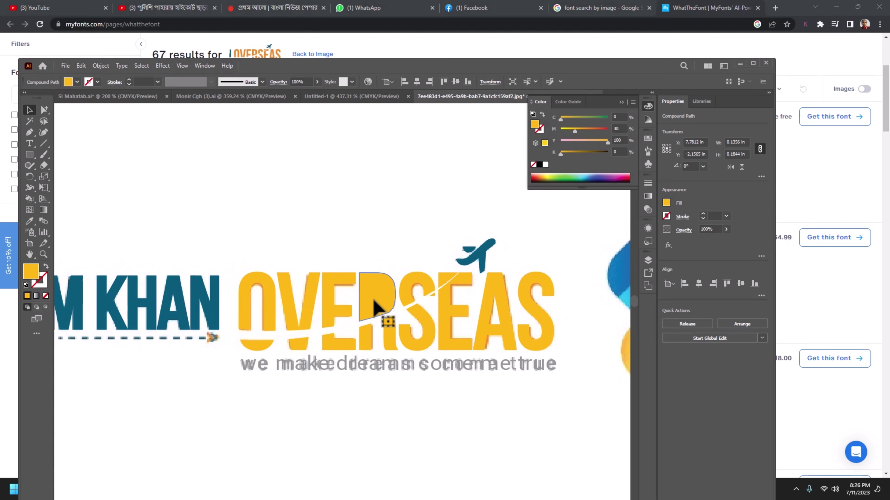
key(ctrl+shift+bracketleft)
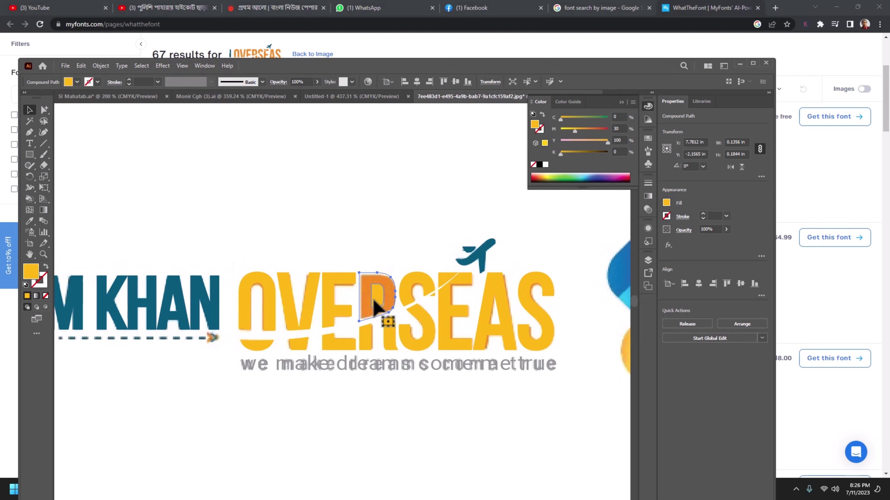
key(ctrl+z)
key(ctrl+y)
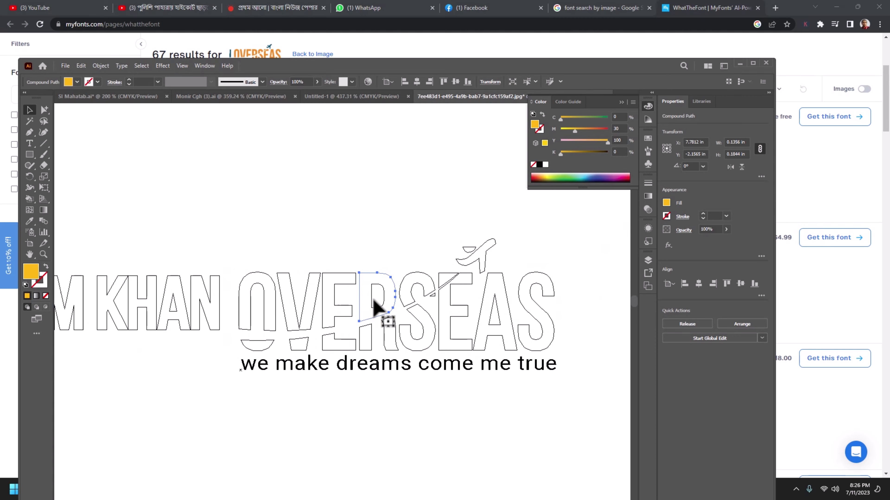
click(371, 298)
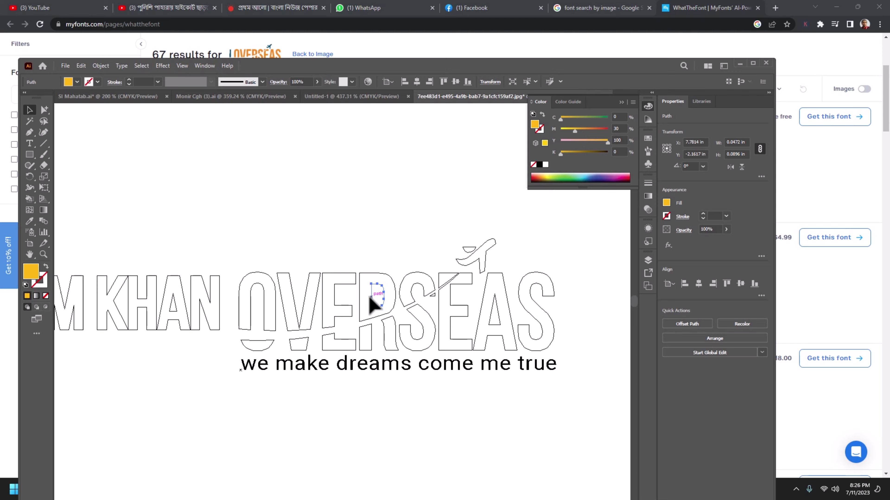
key(ctrl+y)
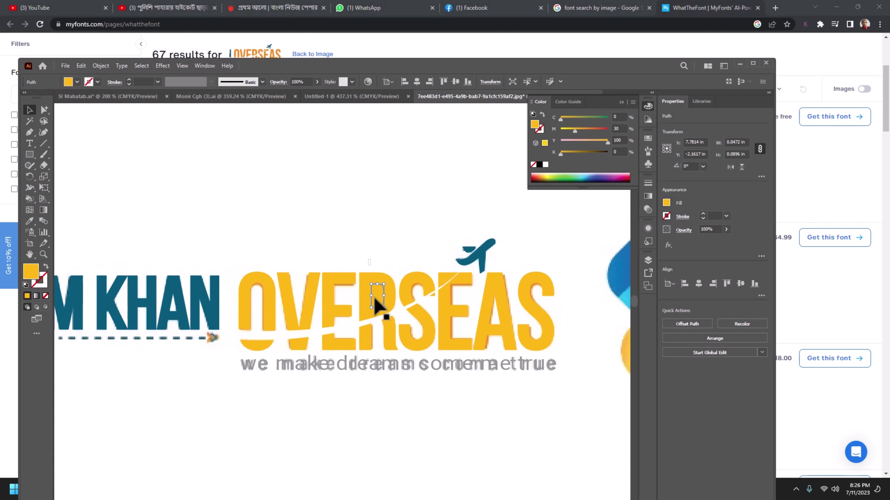
shift+click(379, 307)
click(683, 322)
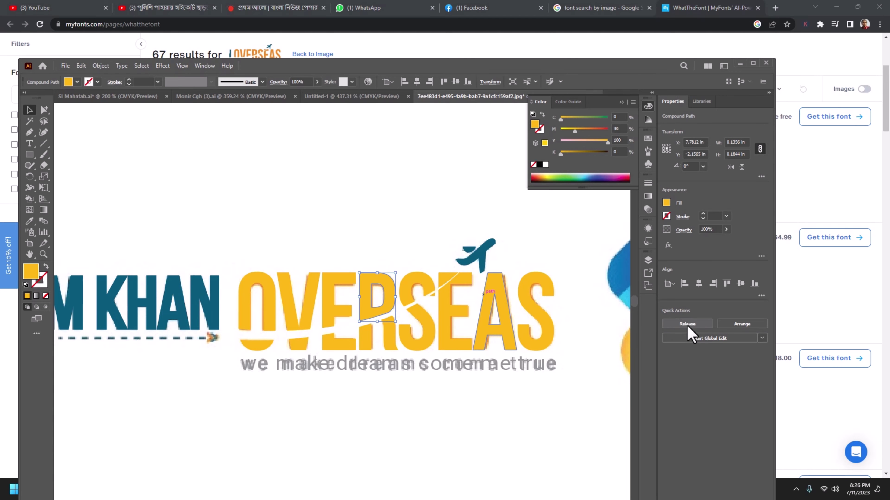
click(475, 408)
click(499, 342)
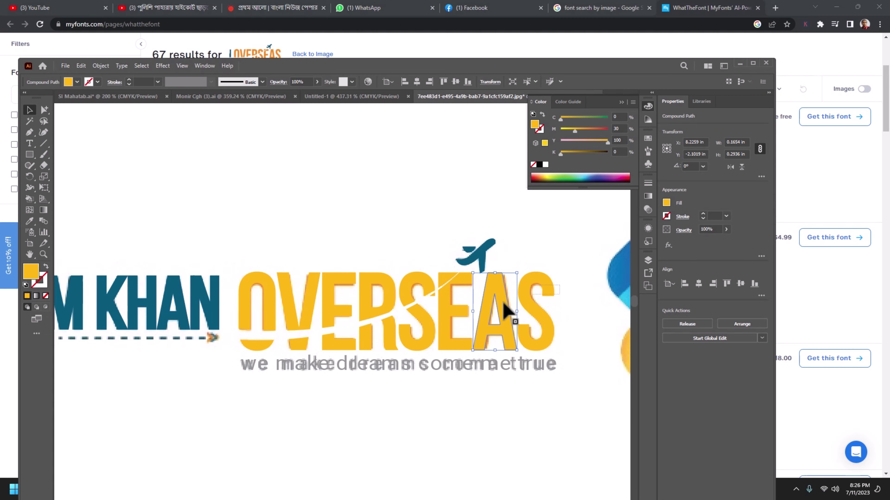
- Group the OVERSEAS letters and set their magenta to 50 for a deeper orange
key(ctrl+a)
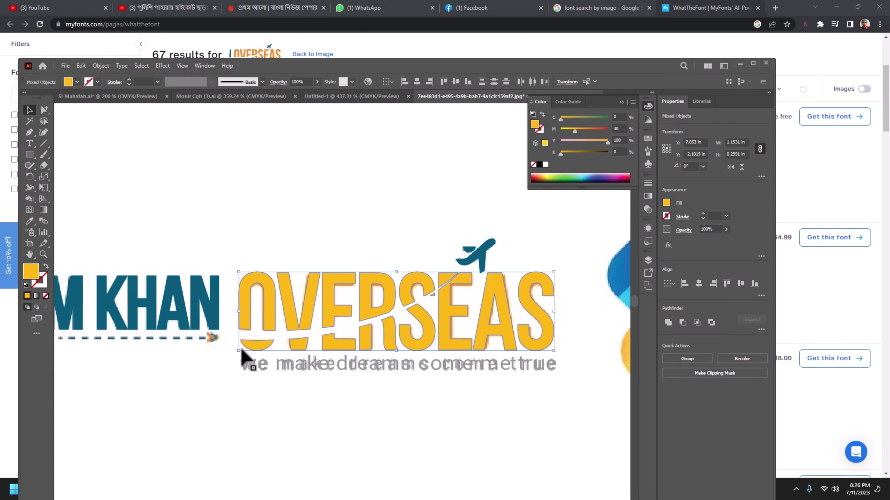
key(ctrl+g)
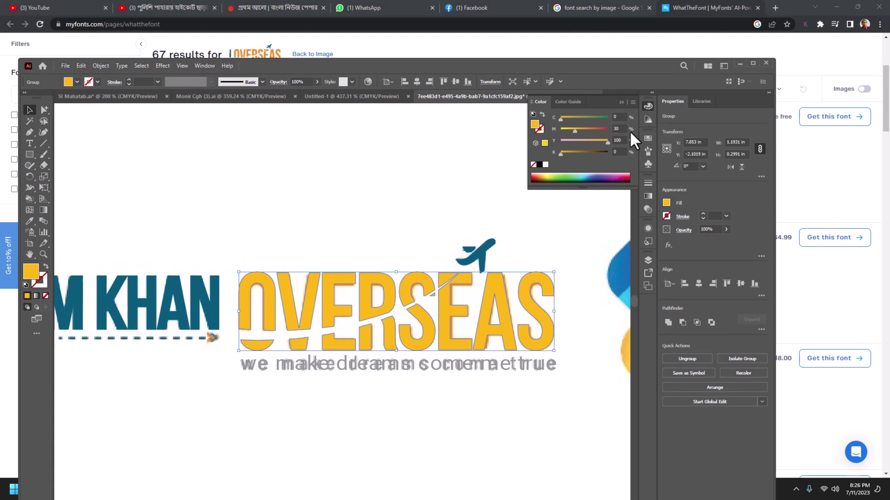
click(623, 130)
text(5)
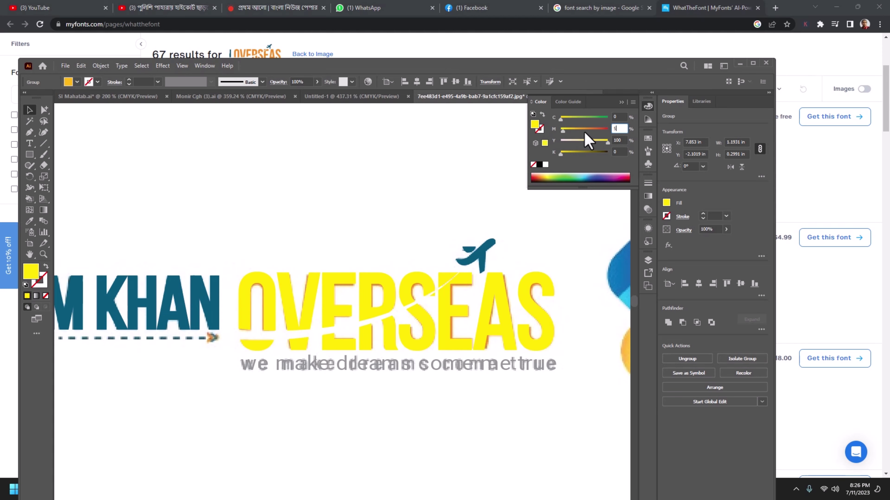
text(0)
- Deselect and zoom in on the dashed line under M KHAN
click(311, 449)
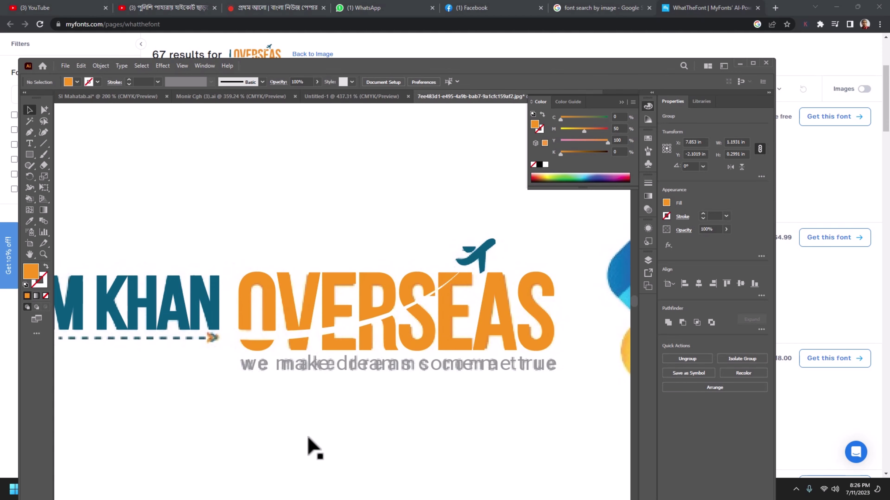
drag(254, 405, 367, 406)
click(133, 309)
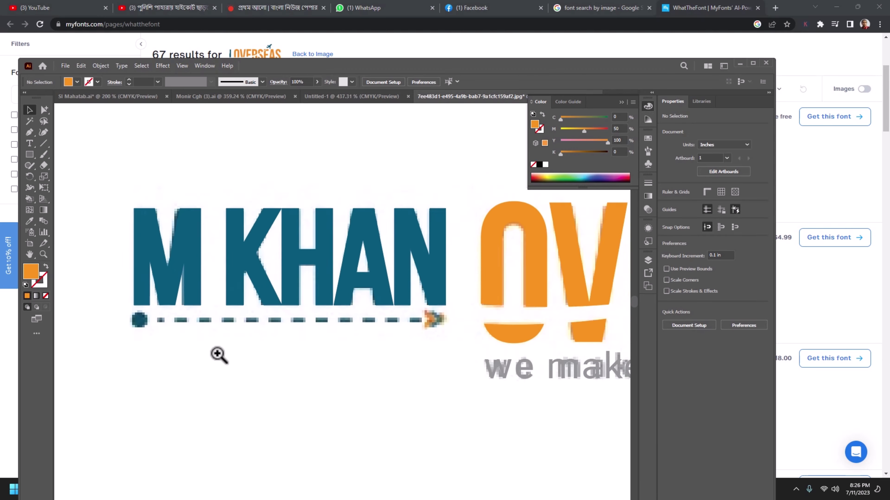
- Draw a straight Pen line from the dot left of M KHAN to the arrow tip
click(29, 132)
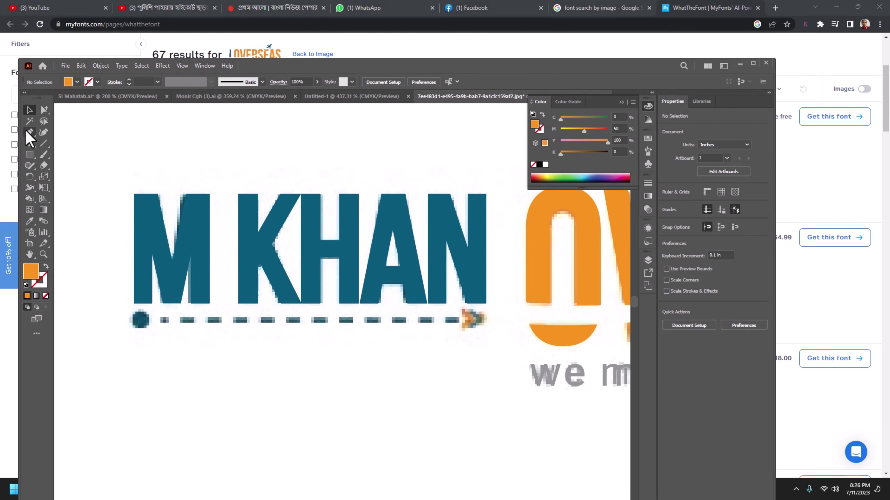
click(141, 320)
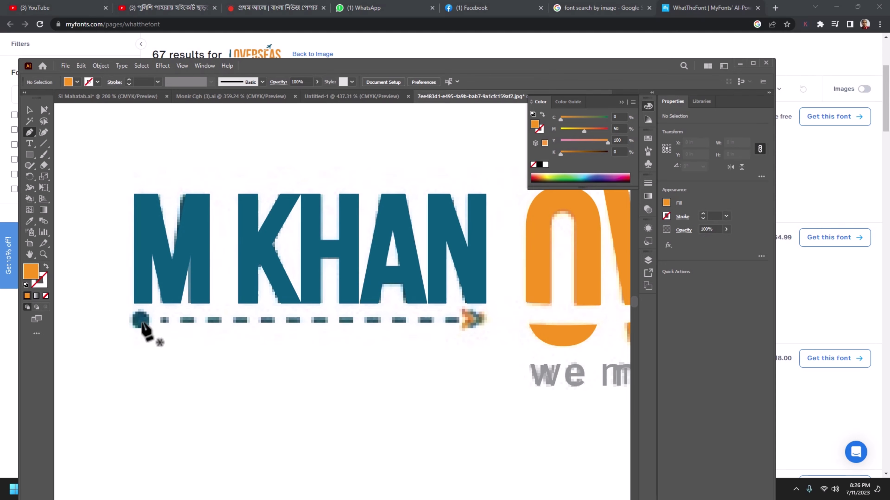
click(457, 326)
click(29, 110)
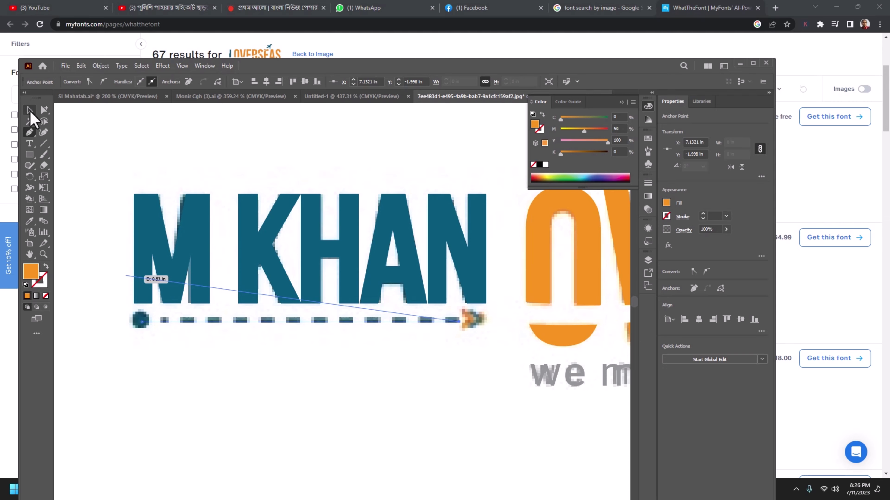
- Give the line a teal stroke sampled from the M, with no fill
click(46, 267)
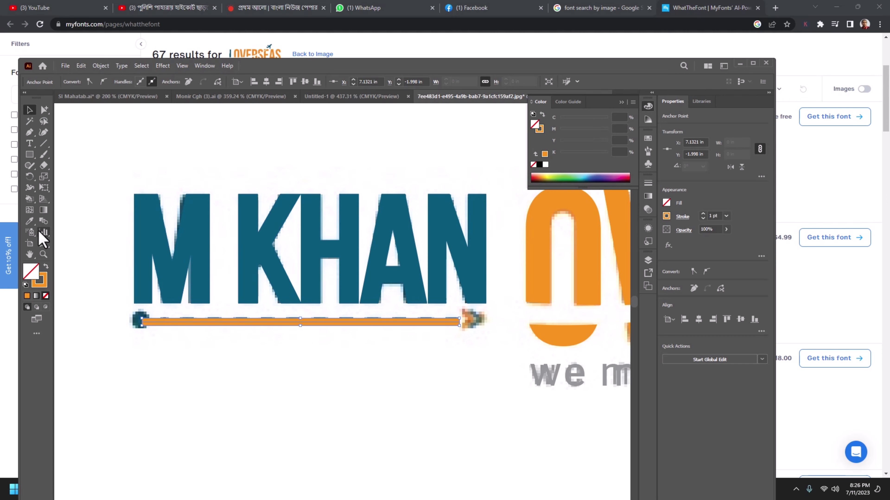
click(29, 221)
click(160, 255)
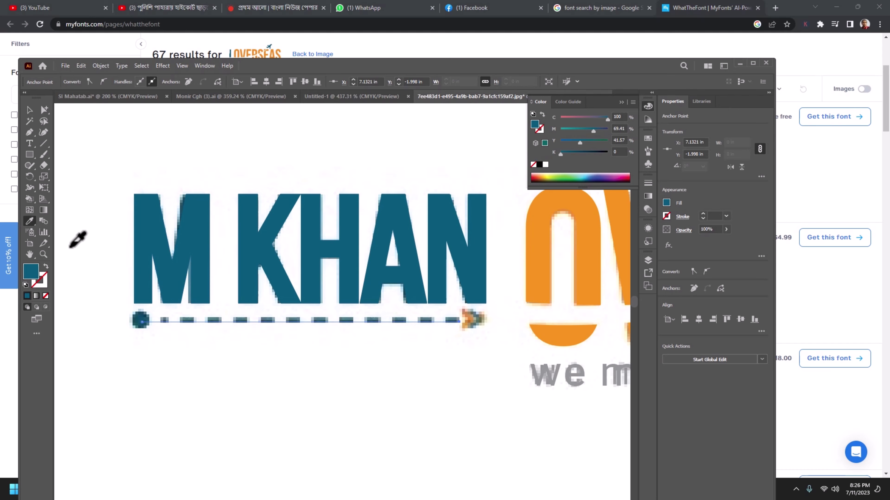
click(46, 266)
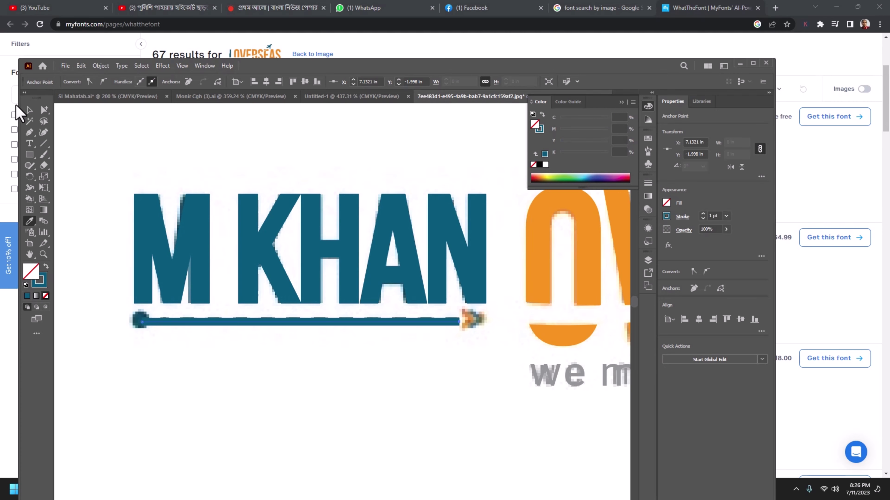
click(29, 110)
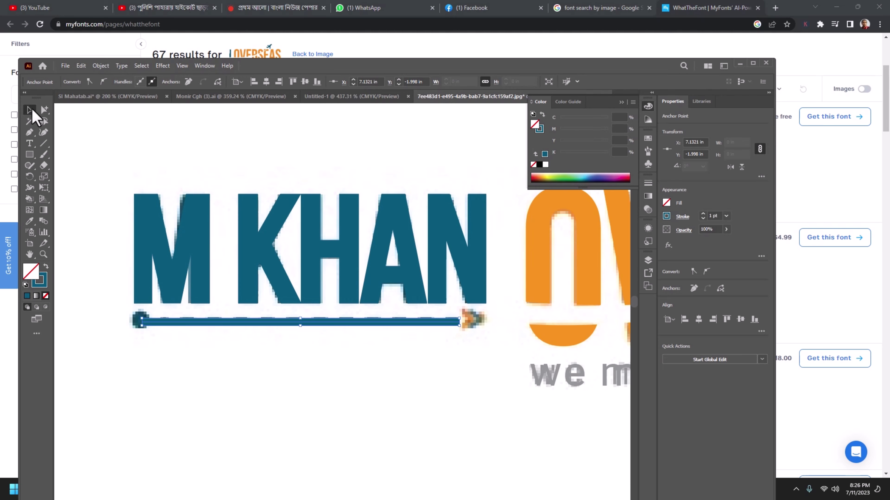
- Add an Arrow 14 double-chevron end arrowhead to the line at a smaller scale
click(683, 217)
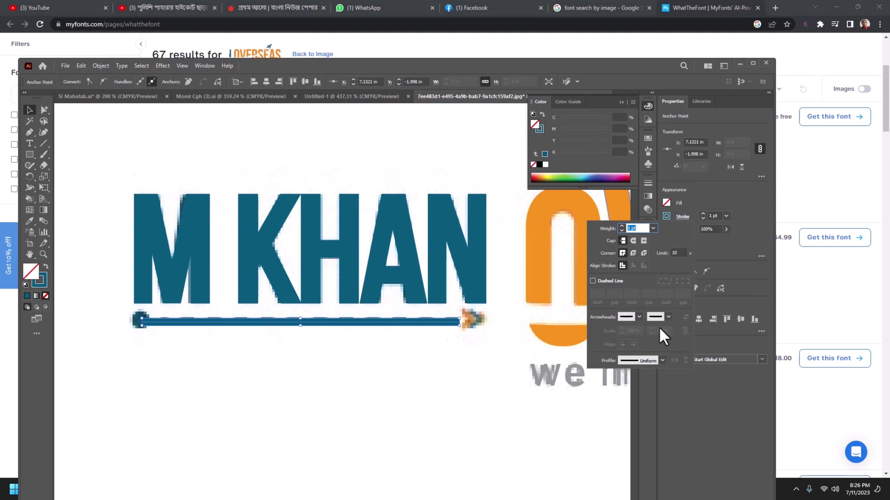
click(662, 361)
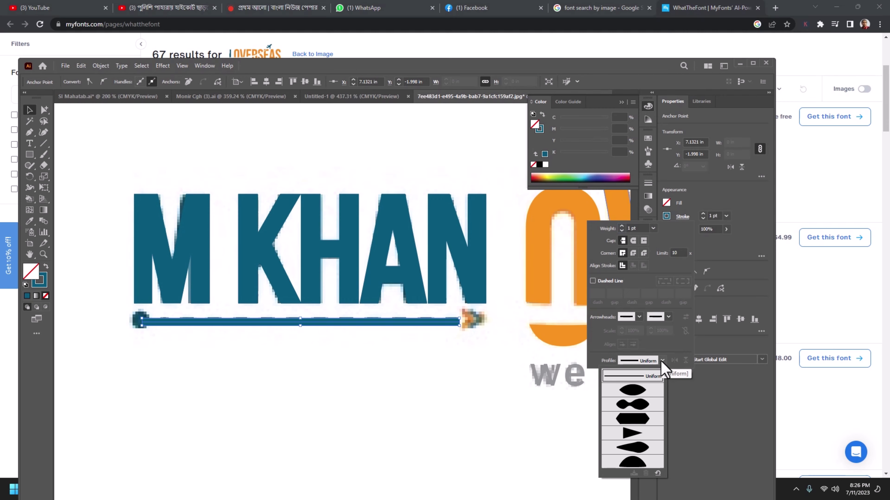
click(669, 327)
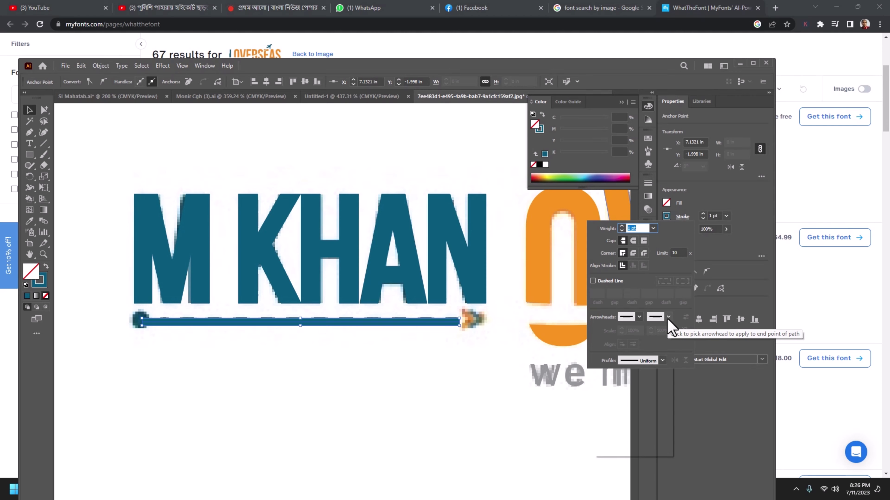
click(668, 317)
scroll(646, 403, down, 2)
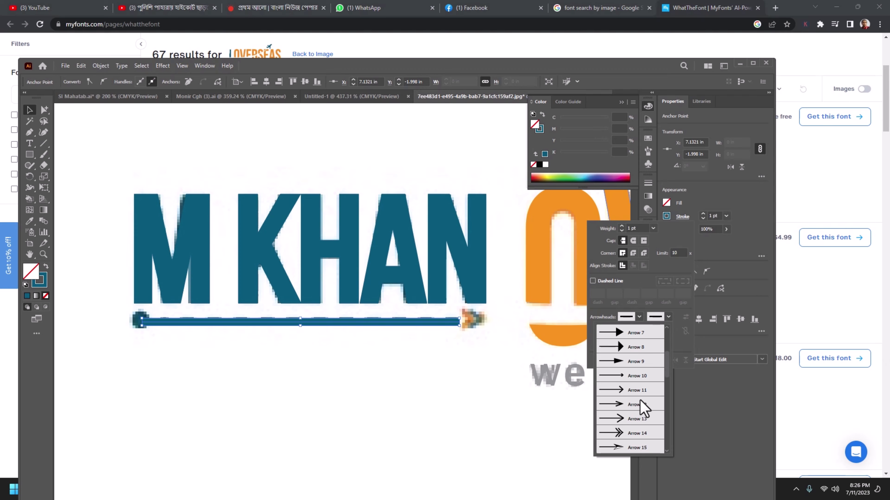
click(627, 435)
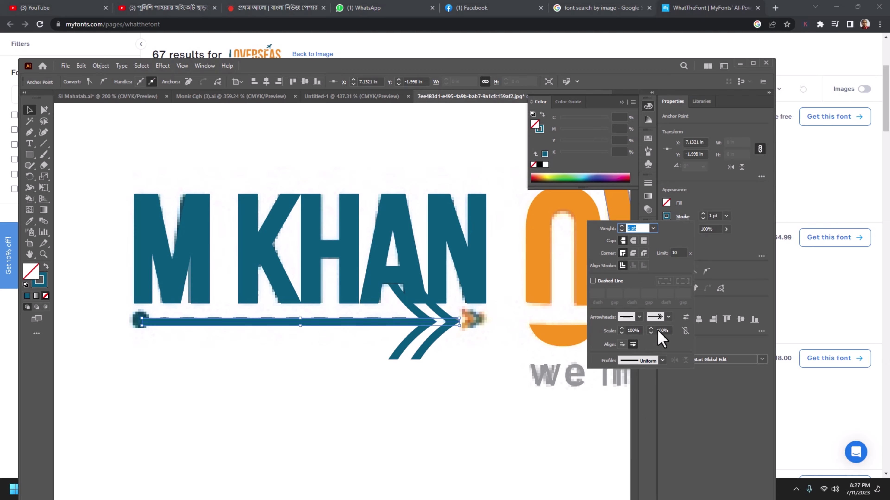
click(659, 331)
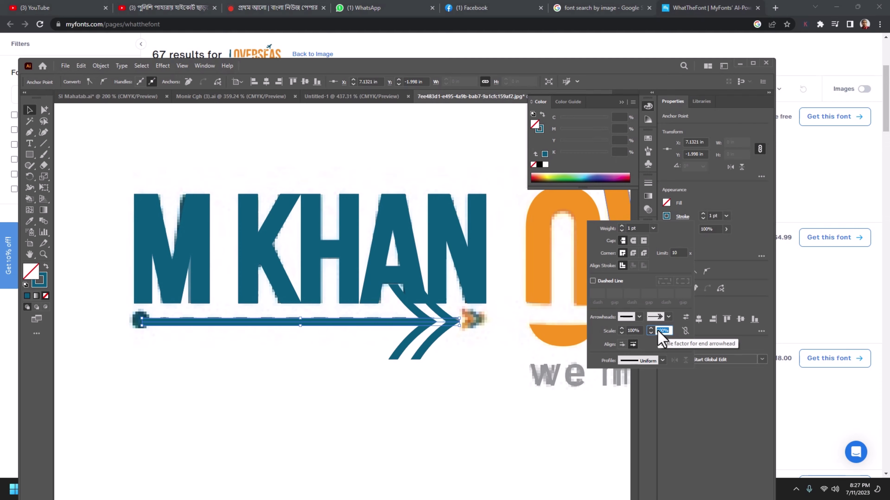
text(0)
key(Return)
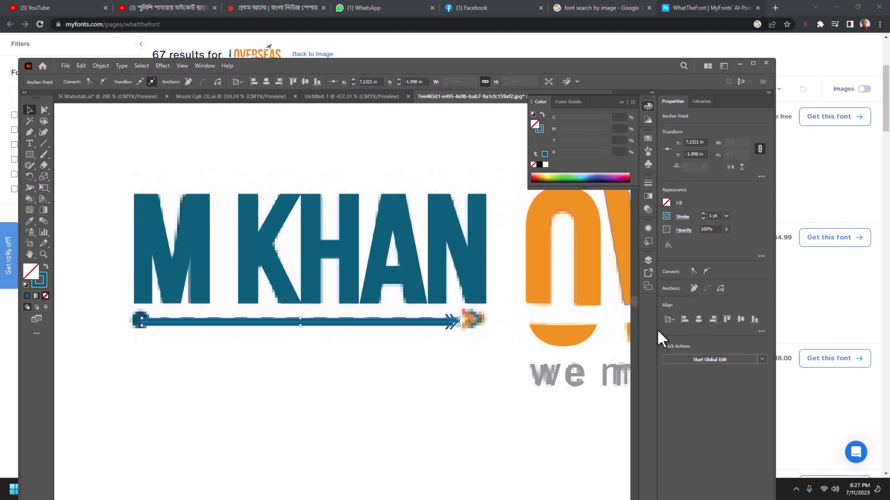
- Thin the stroke to 0.25 pt and align the line's end with the dashed arrow tip
click(702, 219)
click(703, 218)
click(702, 218)
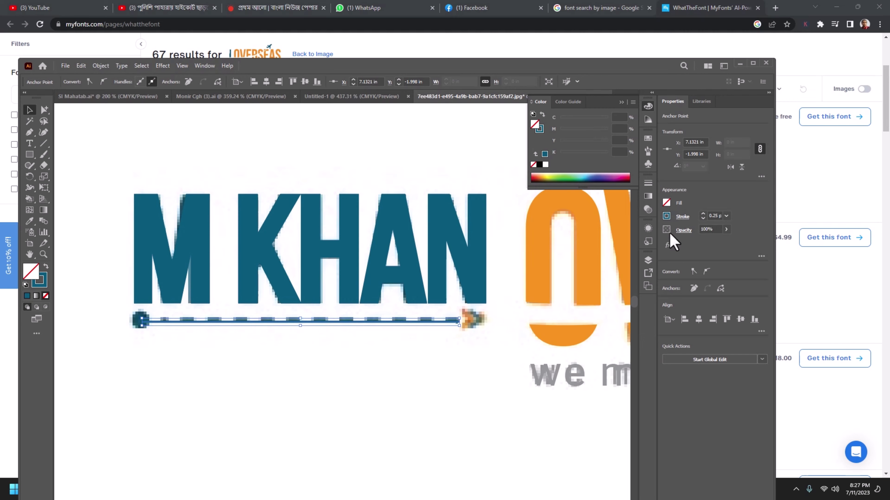
scroll(427, 294, up, 5)
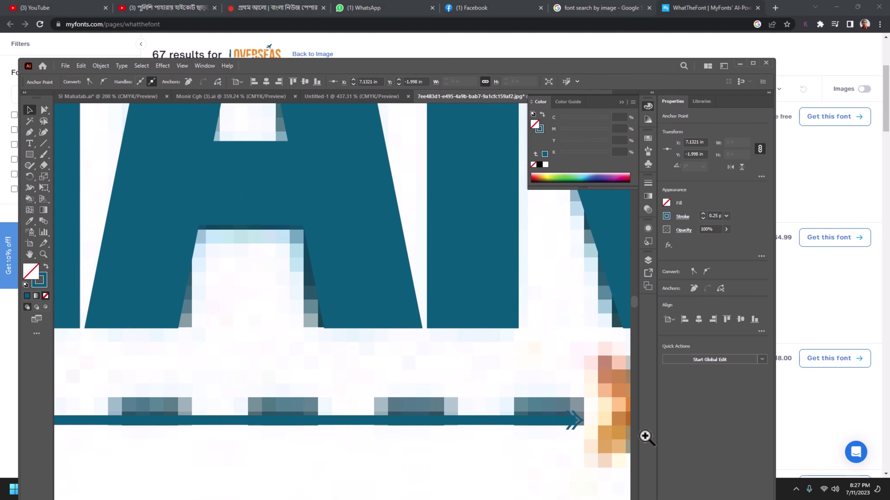
mouse_move(588, 412)
mouse_down()
mouse_move(404, 367)
mouse_move(554, 384)
mouse_up()
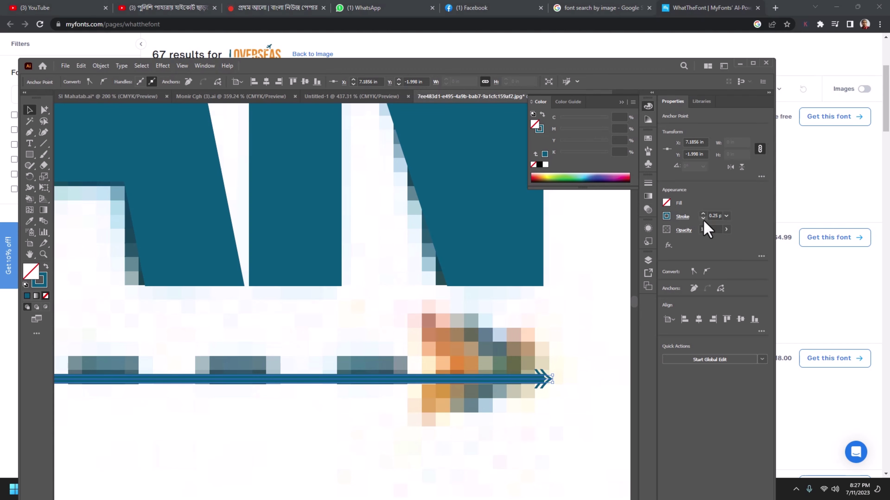
drag(267, 379, 265, 370)
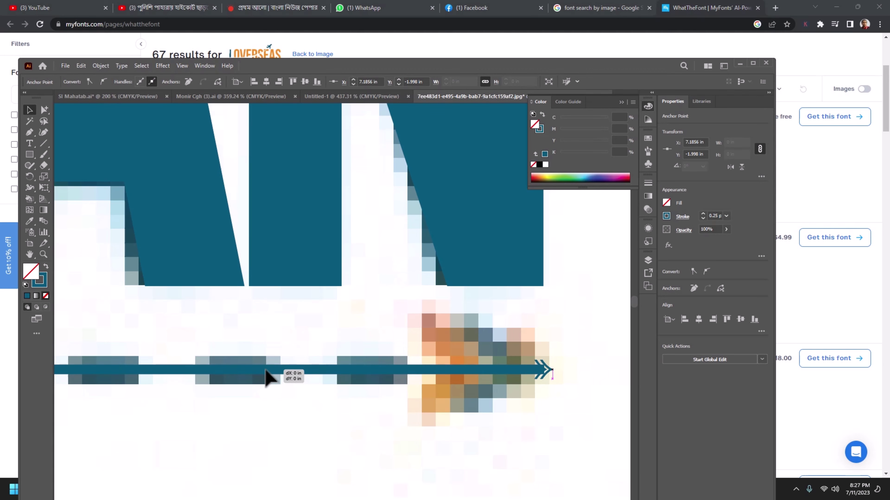
- Enlarge the end arrowhead's scale to match the reference
click(681, 216)
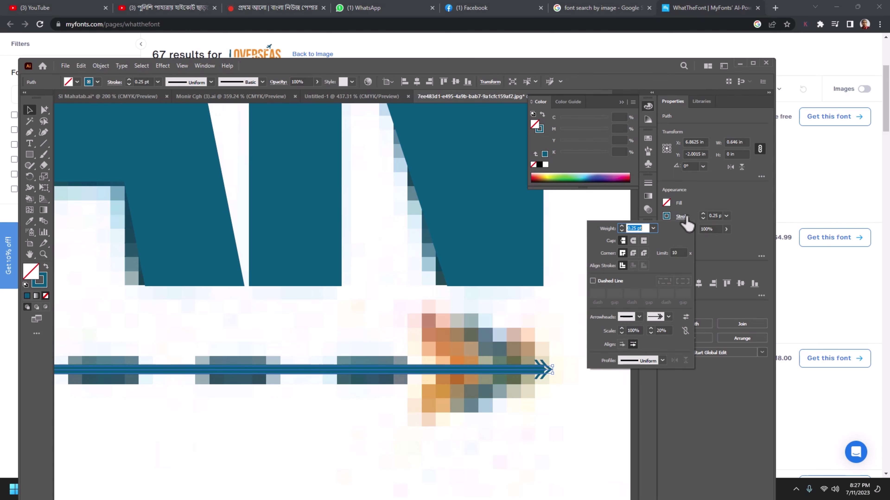
click(662, 331)
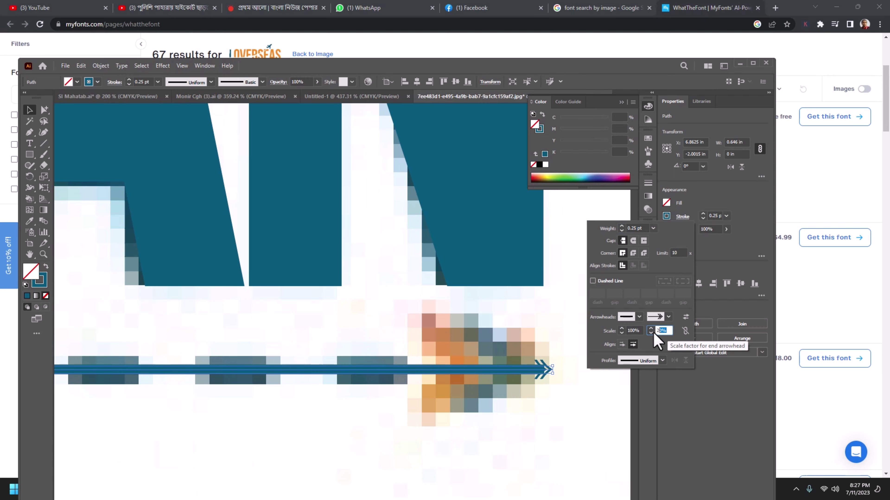
text(50)
key(Return)
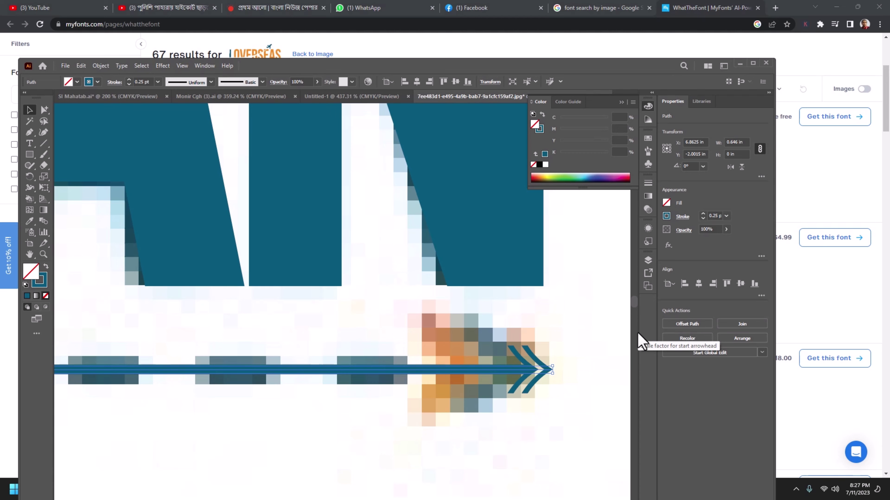
- Give the line's right end an Arrow 14 double-chevron arrowhead at 80% scale
click(682, 216)
click(668, 317)
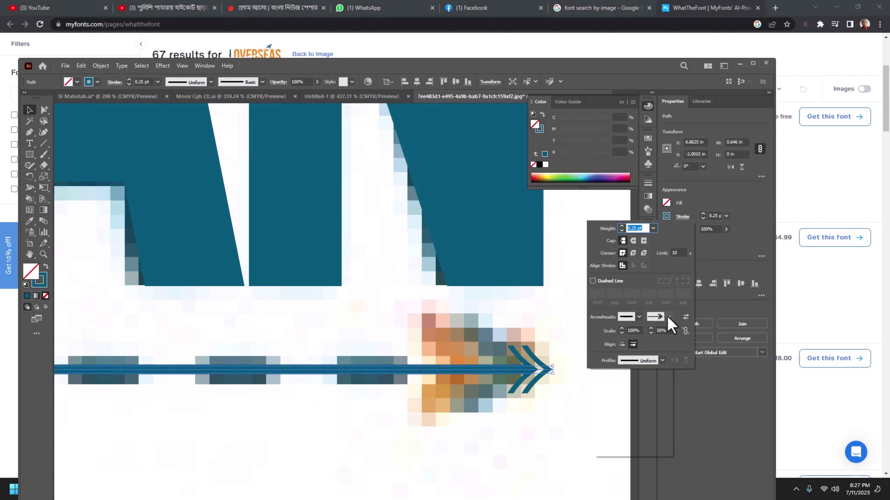
scroll(647, 407, down, 5)
scroll(646, 408, down, 5)
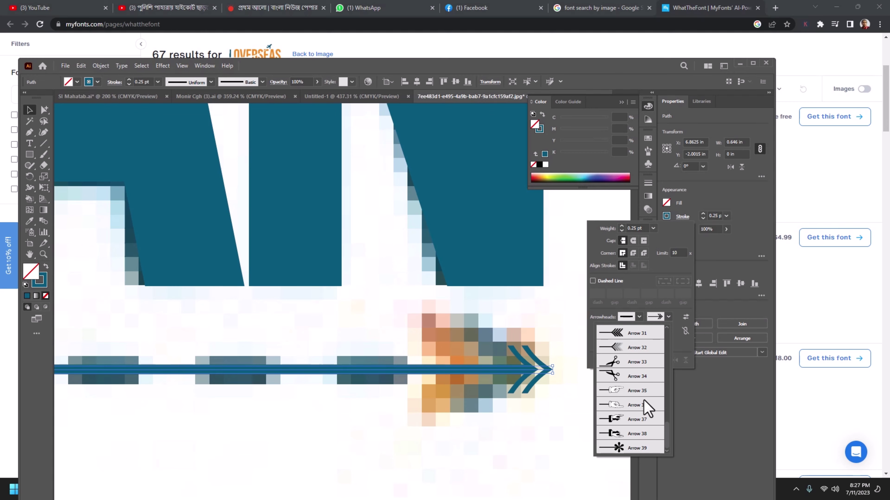
scroll(648, 407, up, 4)
scroll(647, 407, up, 3)
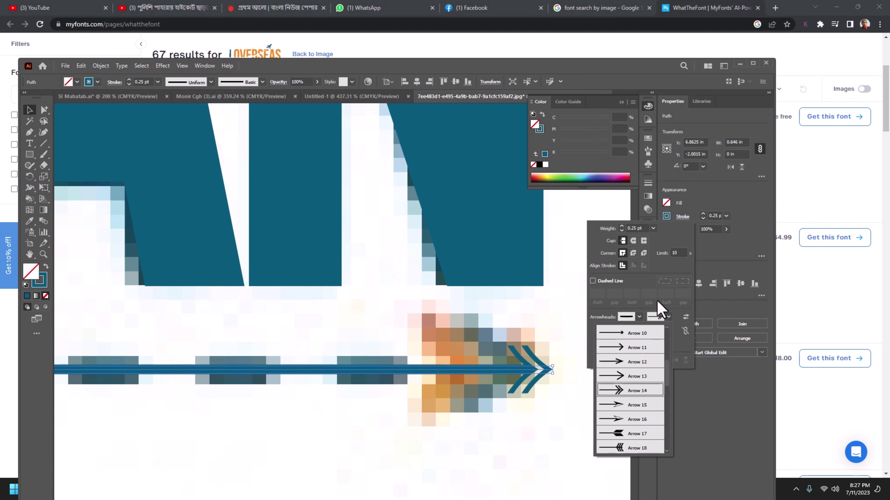
click(658, 315)
click(658, 331)
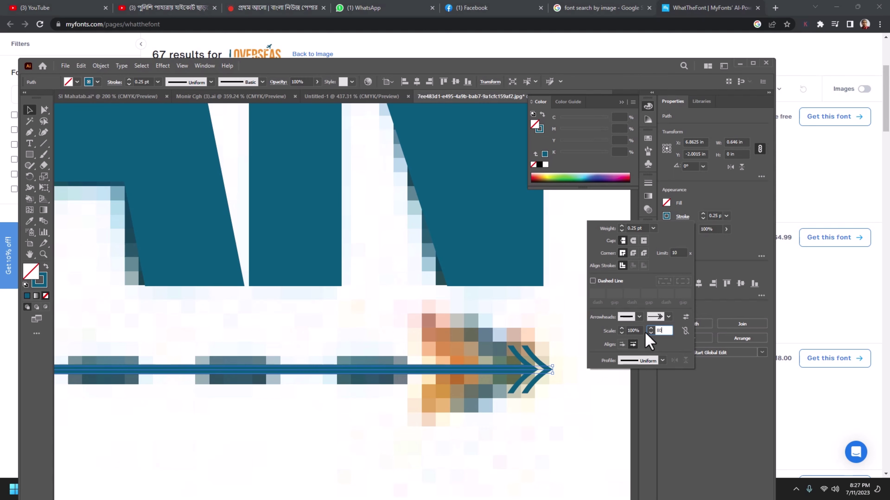
key(Return)
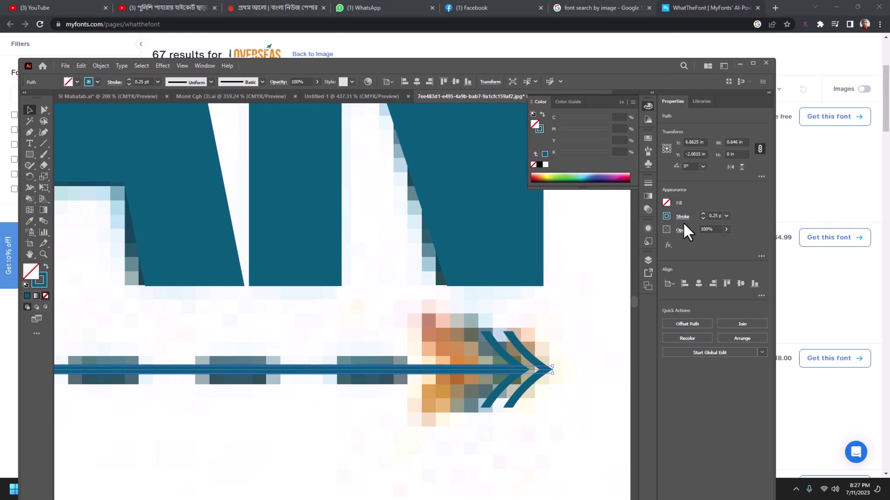
- Enlarge the end arrowhead's scale to 100%
click(682, 216)
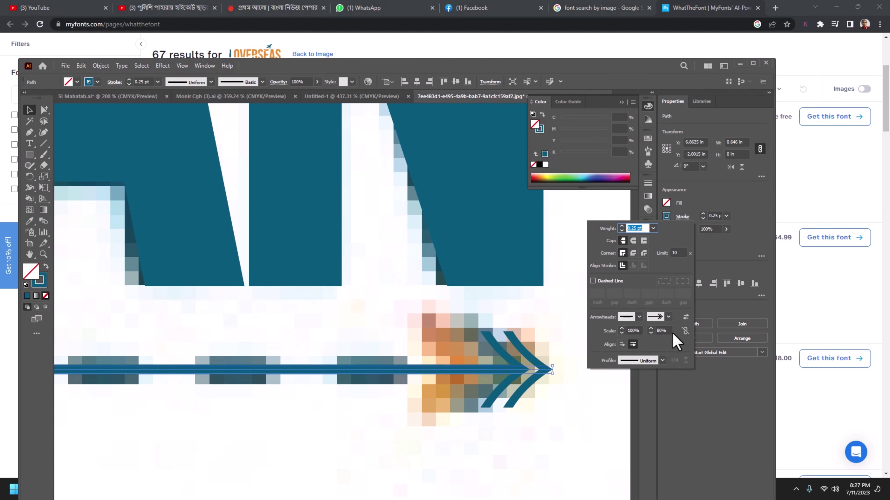
click(661, 331)
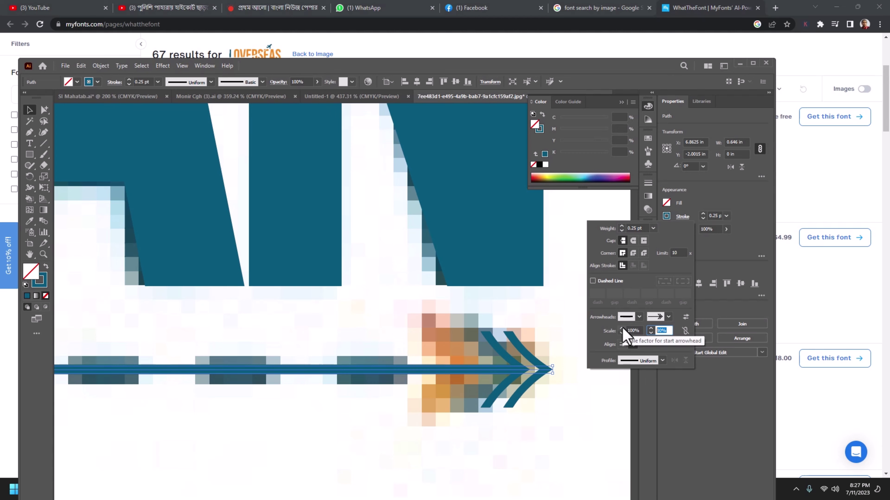
text(100)
key(Return)
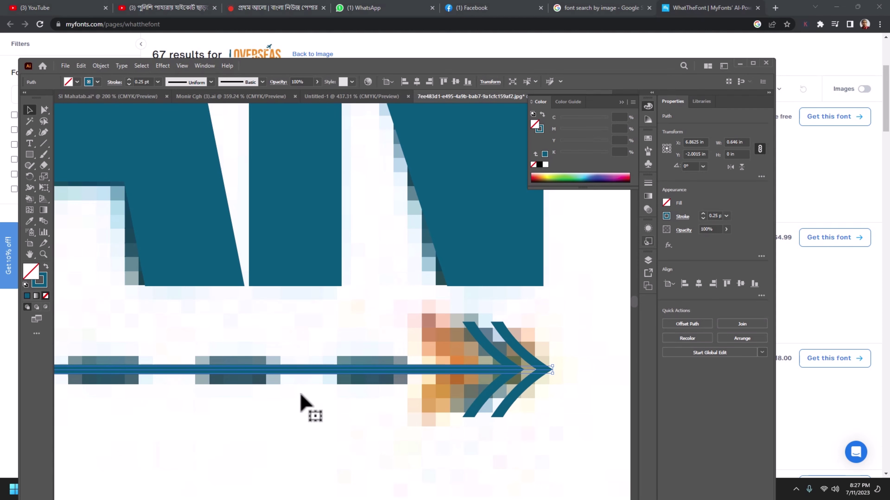
drag(526, 414, 193, 396)
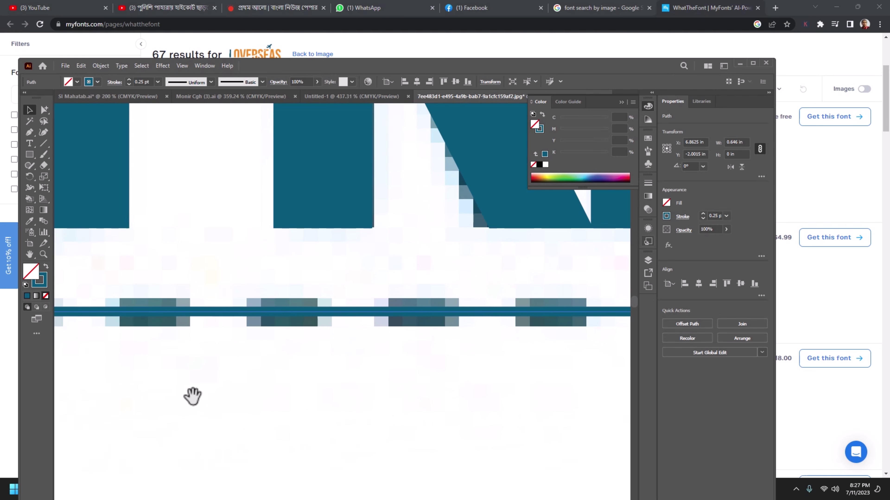
- Cap the line's start with the Arrow 21 filled round dot arrowhead
scroll(193, 396, left, 3)
scroll(186, 401, left, 3)
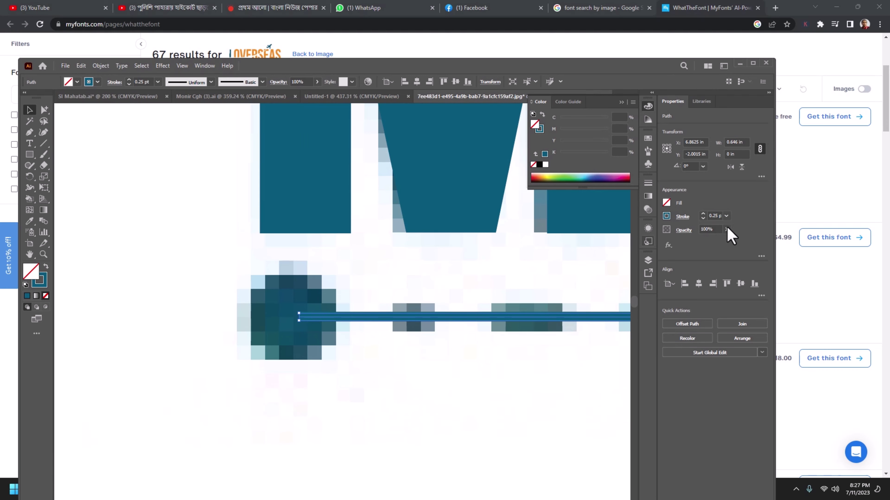
click(682, 217)
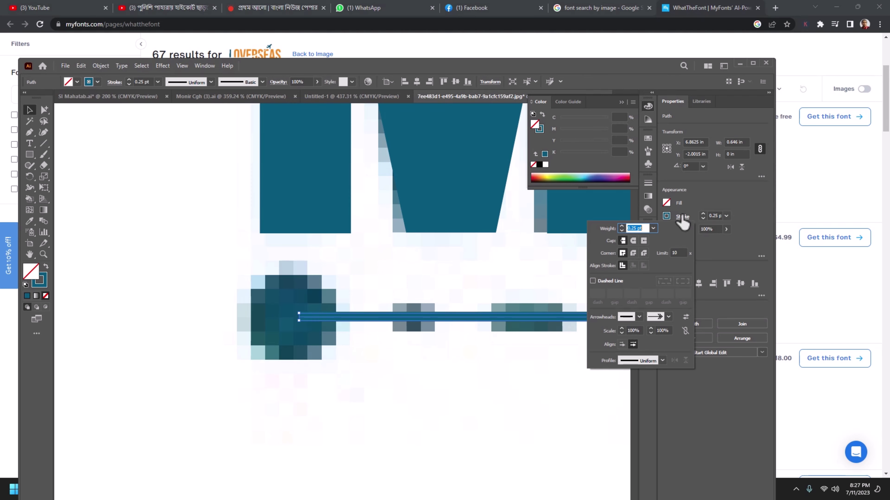
click(639, 317)
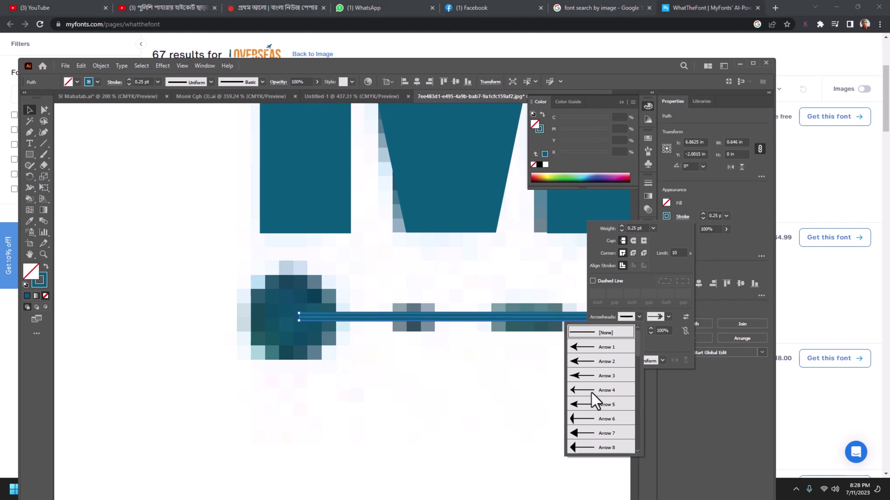
scroll(602, 407, down, 3)
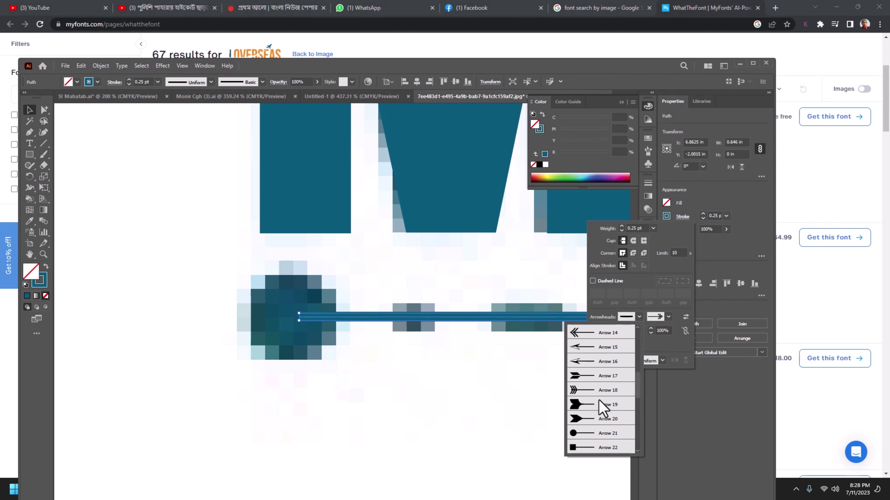
click(576, 433)
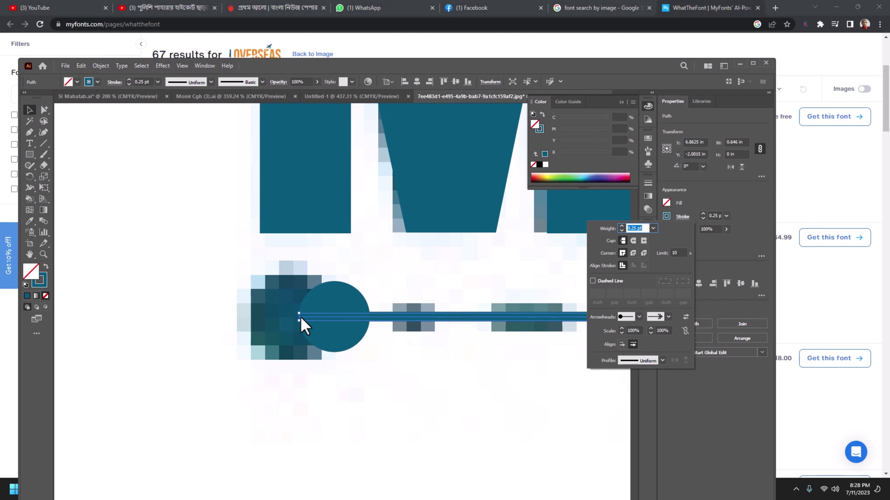
click(387, 349)
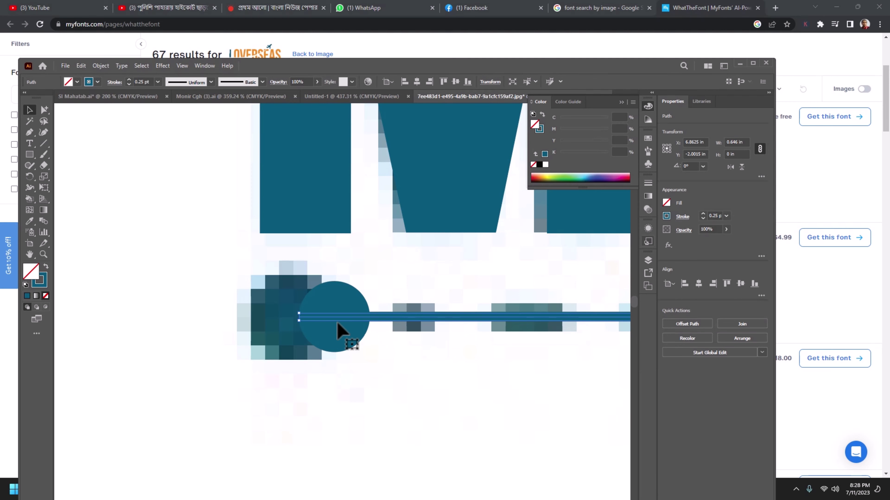
- Extend the line's left end further left and scale the start dot to 130%
drag(298, 315, 245, 315)
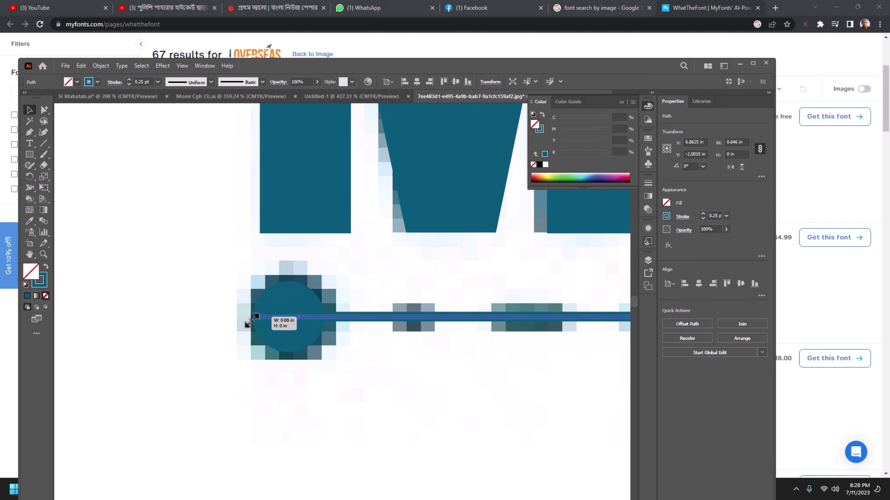
click(682, 217)
click(632, 332)
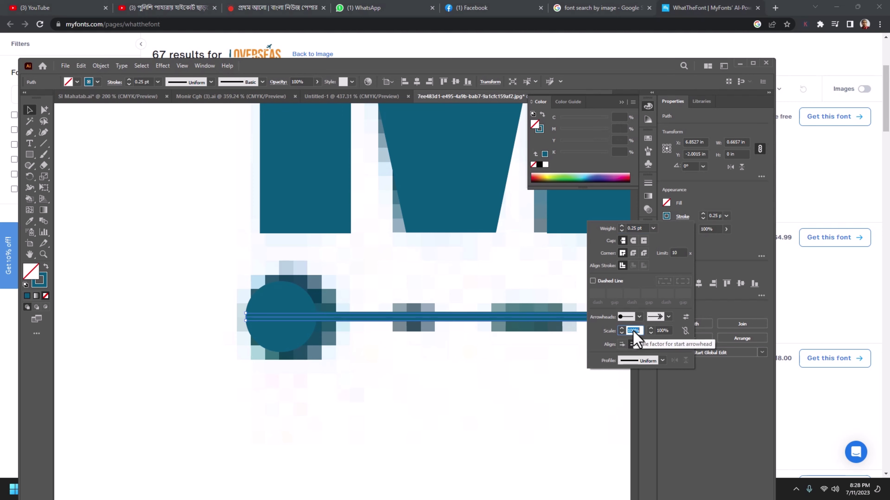
text(30)
key(Return)
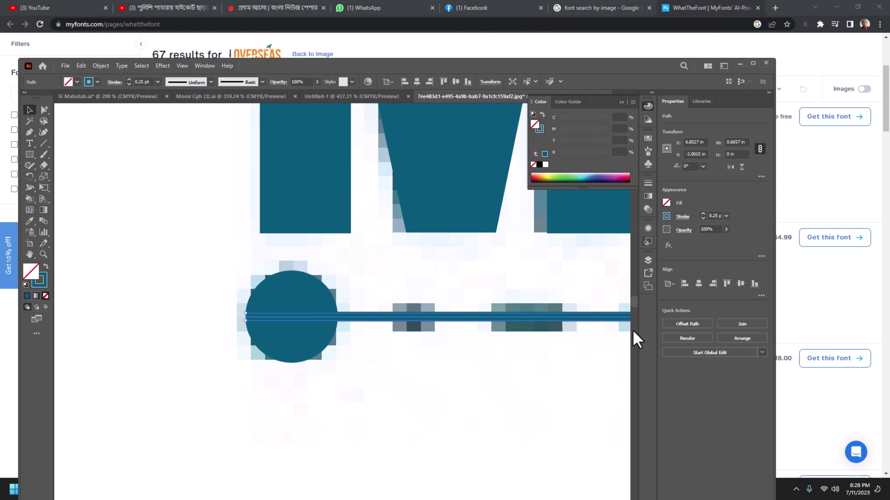
- Thicken the line's stroke weight to 0.75 pt and reduce the start dot's scale
scroll(435, 387, right, 5)
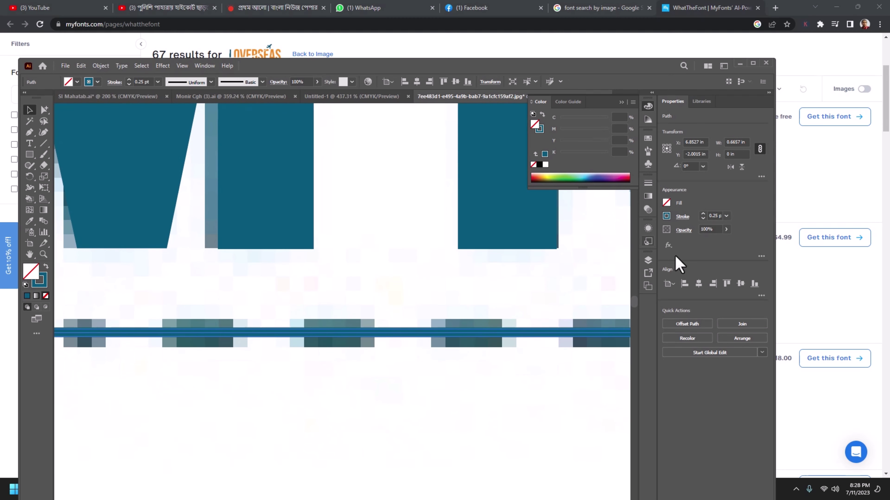
click(702, 214)
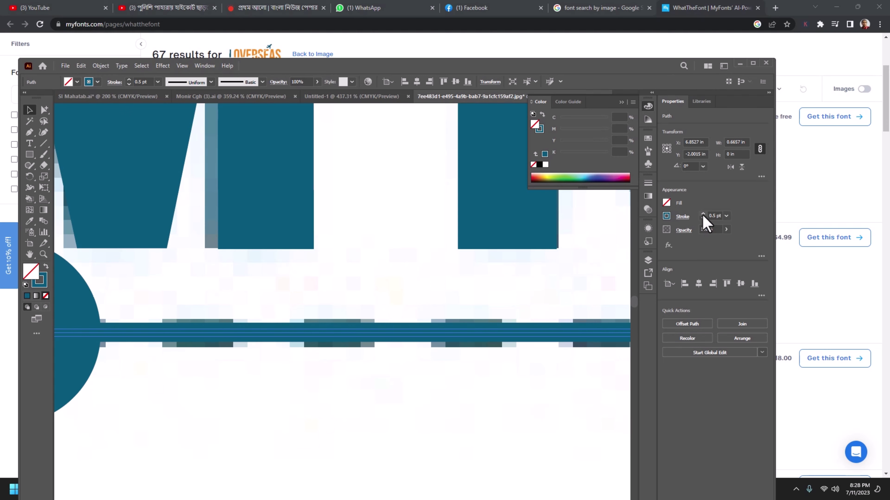
click(703, 214)
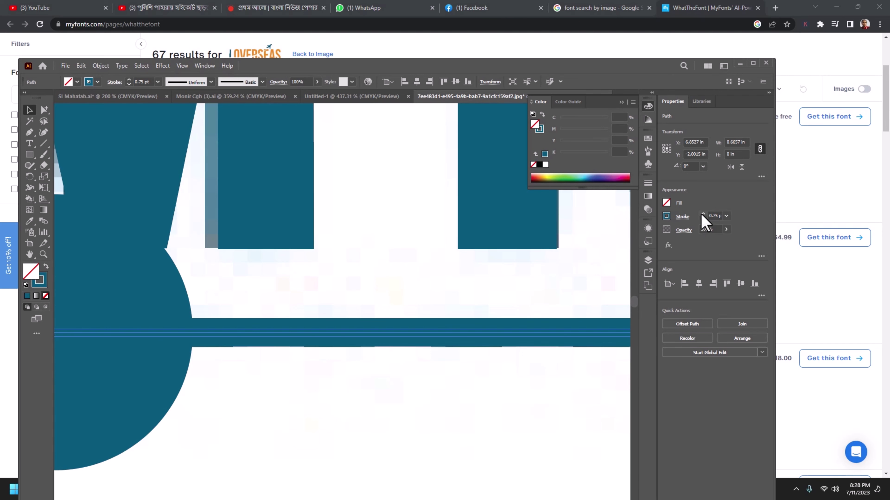
click(682, 217)
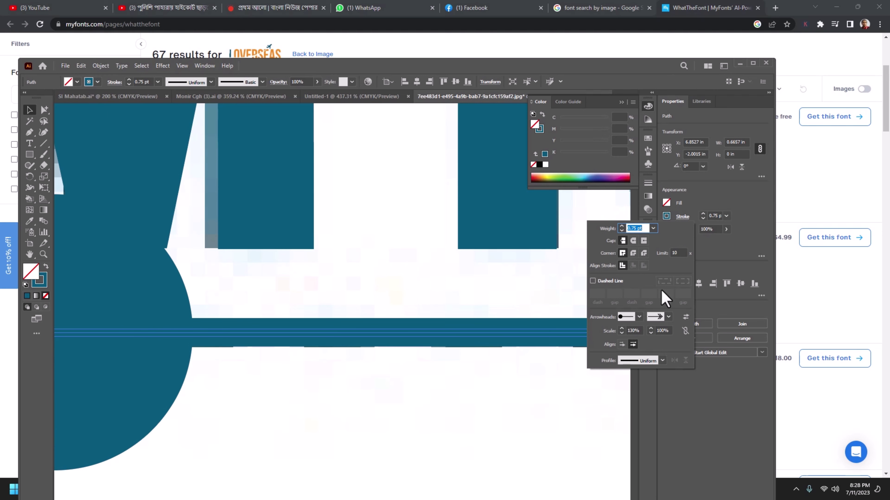
click(634, 332)
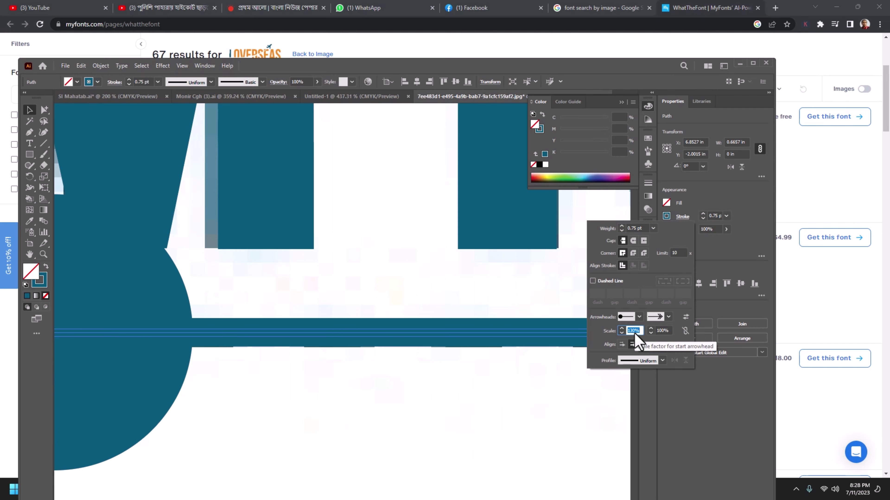
text(1)
key(Return)
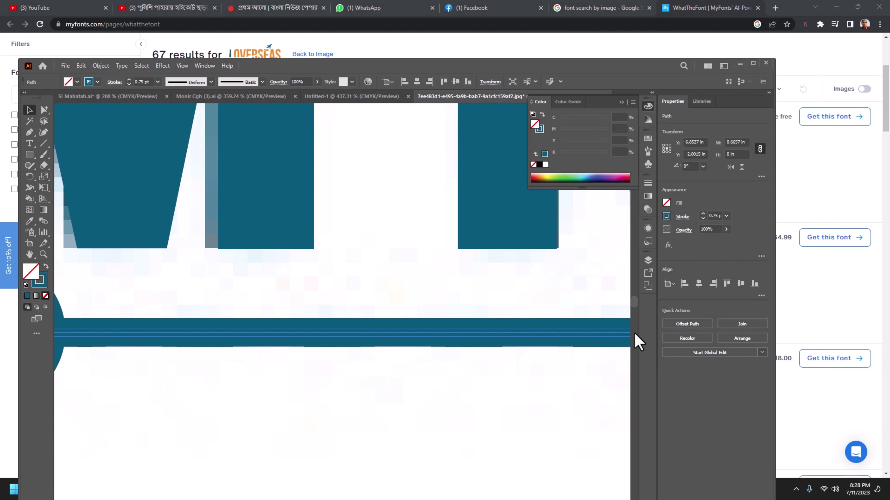
key(ctrl+minus)
key(ctrl+minus)
key(ctrl+minus)
key(ctrl+minus)
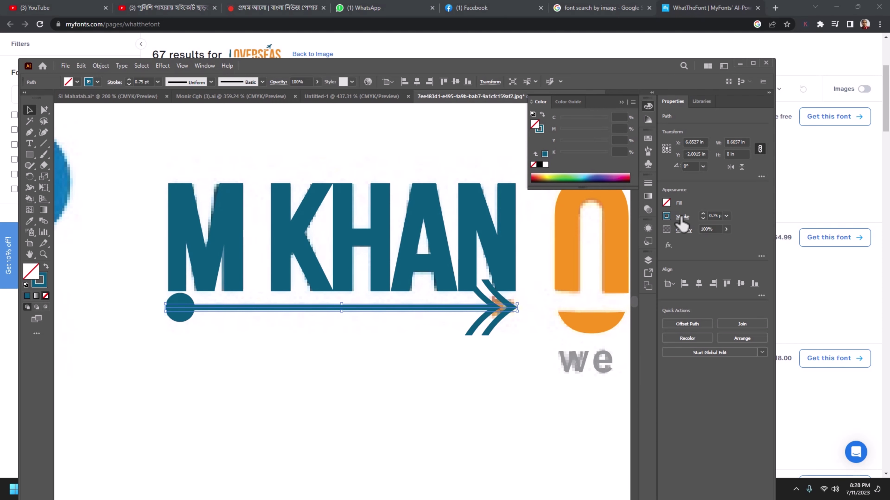
- Set the start round-dot arrowhead scale to 60%
click(682, 217)
click(630, 330)
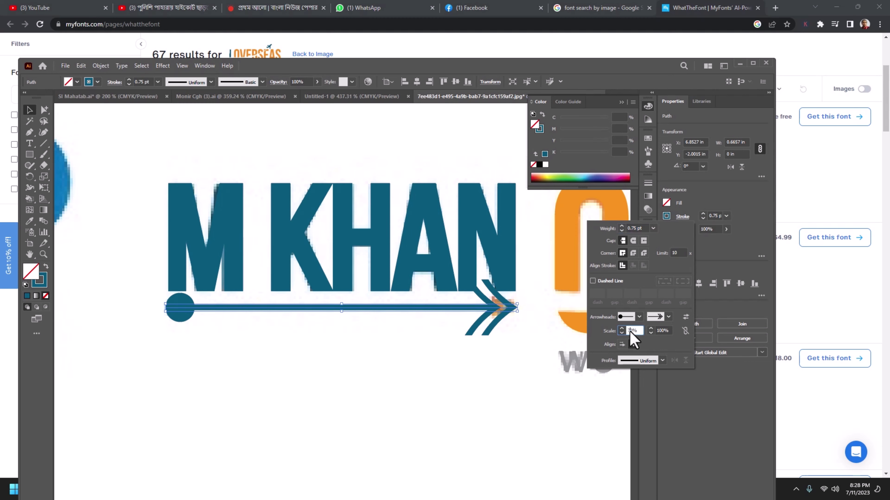
text(0)
key(Return)
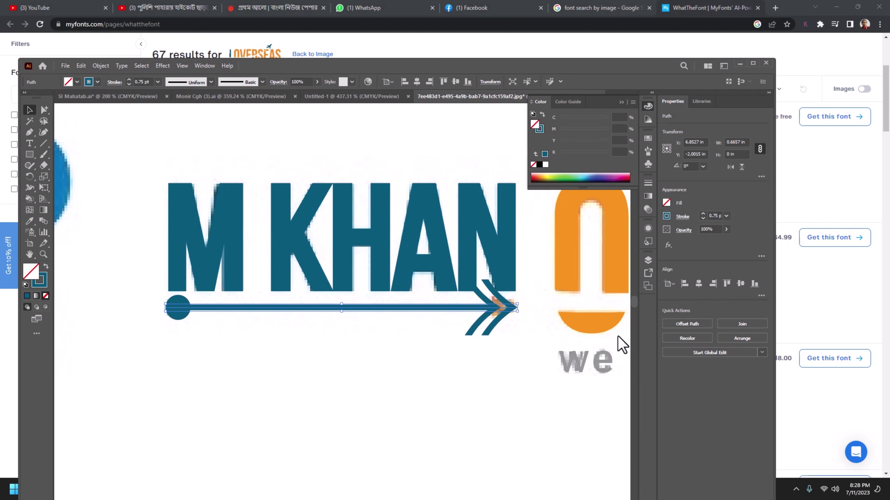
- Set the end double-chevron arrowhead scale to 50%
click(682, 217)
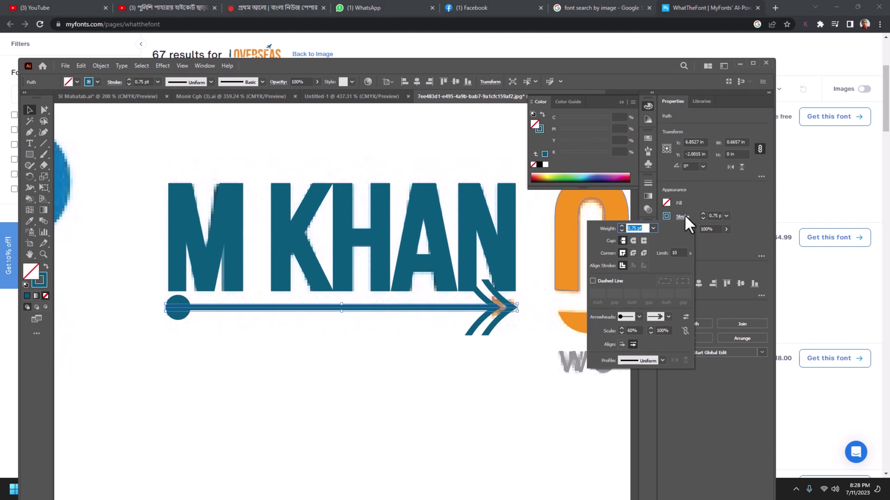
click(658, 331)
text(60)
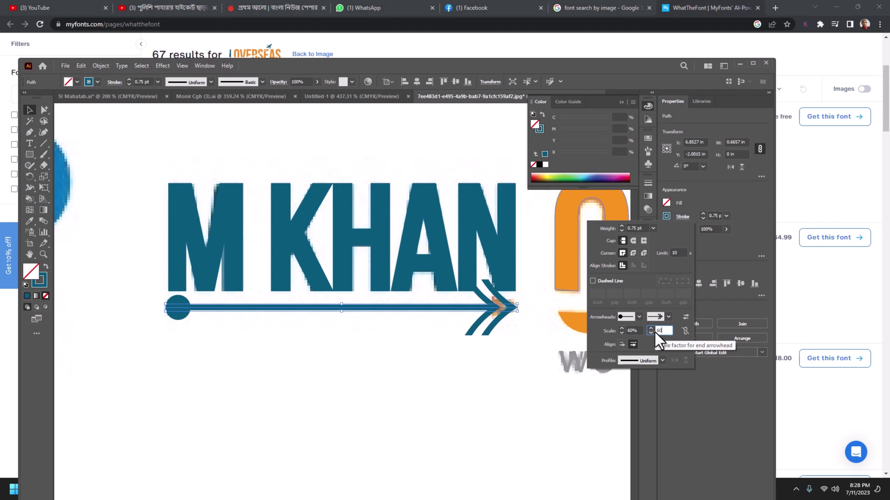
key(Tab)
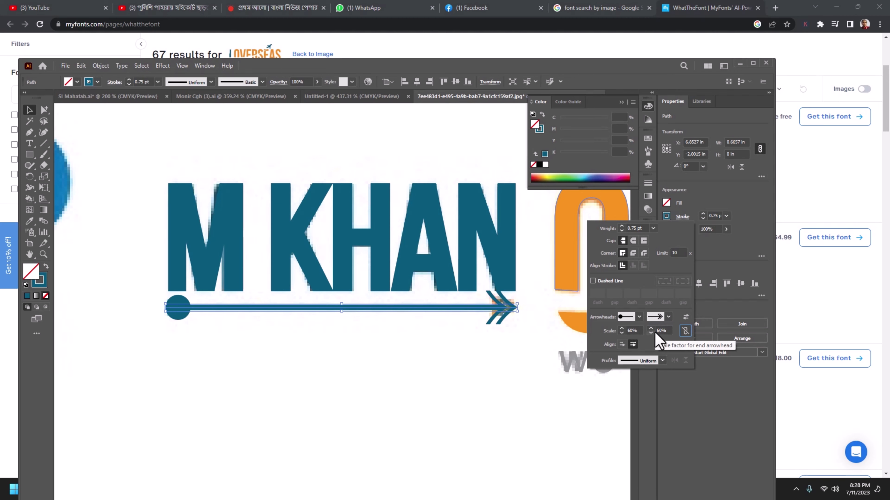
click(657, 331)
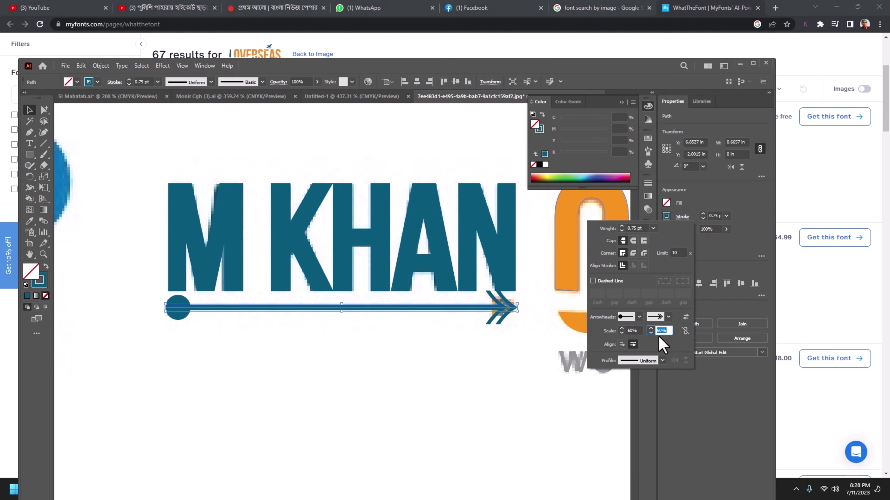
text(50)
key(Return)
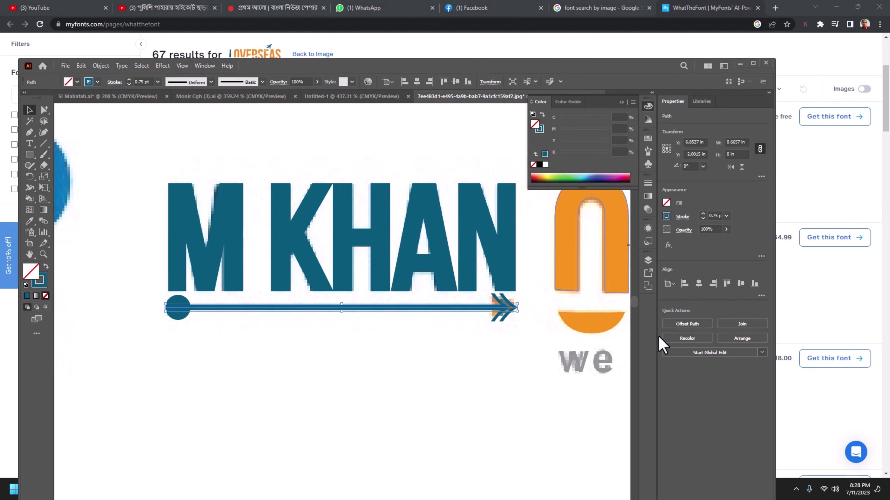
click(681, 217)
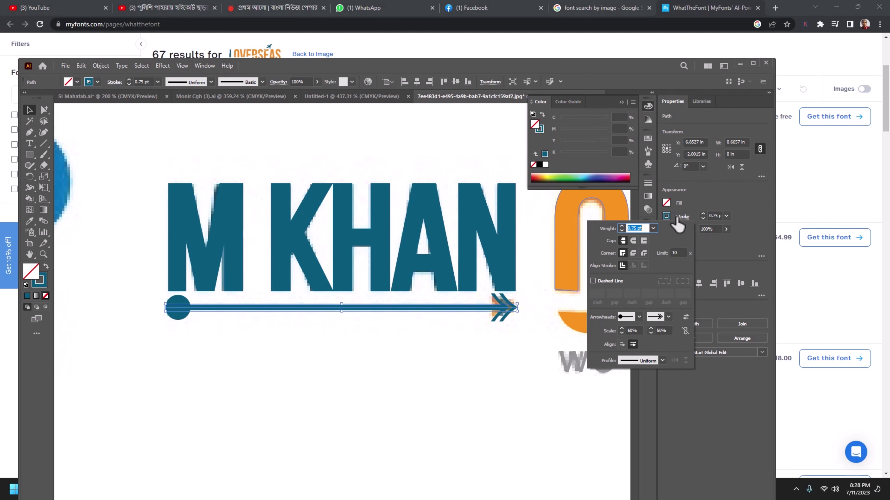
- Make the arrow line dashed with 5 pt dashes and move it below the reference line
click(592, 281)
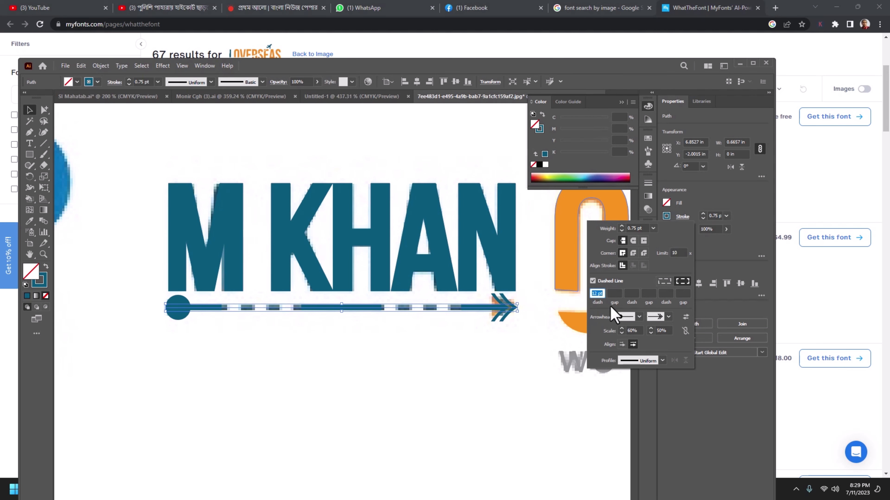
key(Tab)
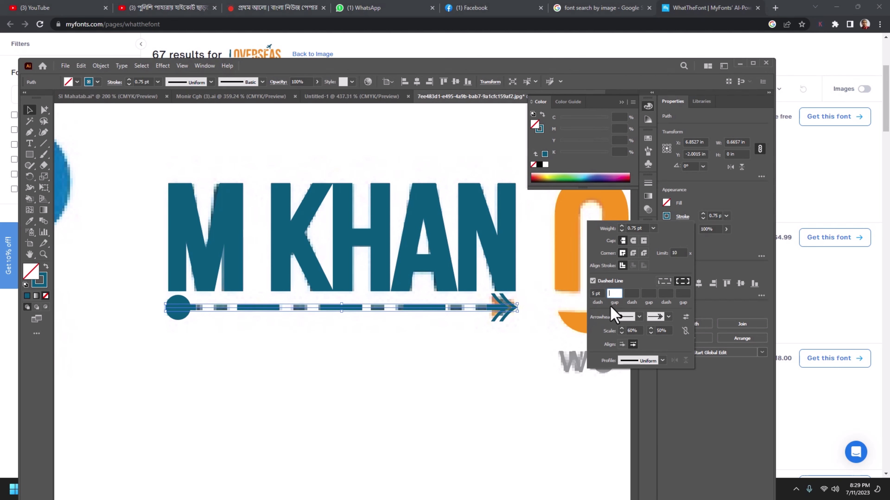
click(346, 317)
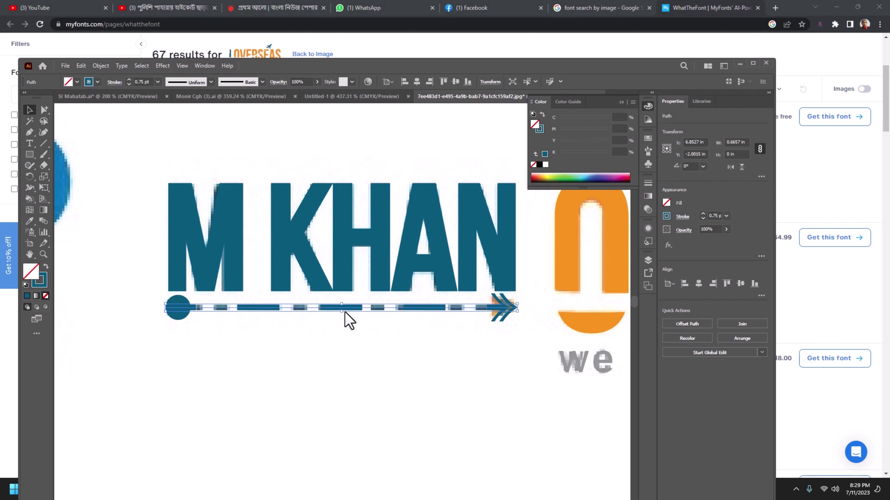
drag(346, 309, 347, 348)
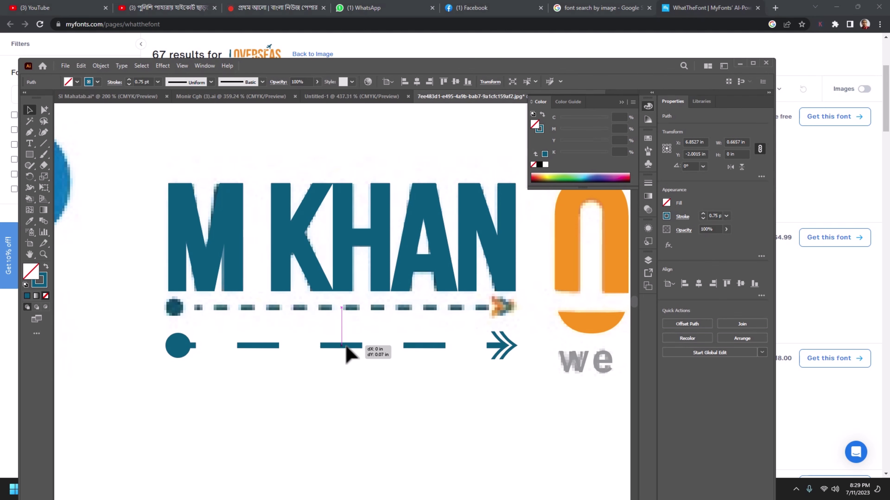
- Set the dash length to 1.5 pt and the stroke weight to 0.6 pt
click(682, 218)
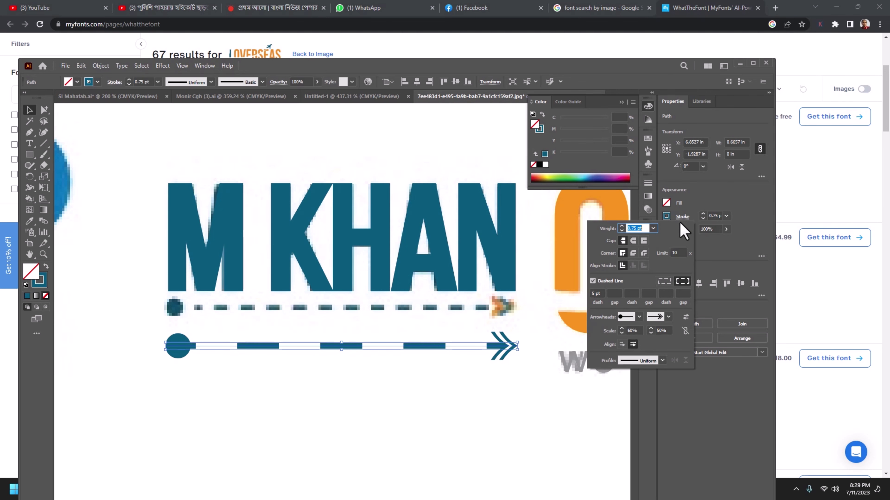
click(595, 294)
text(1)
key(Tab)
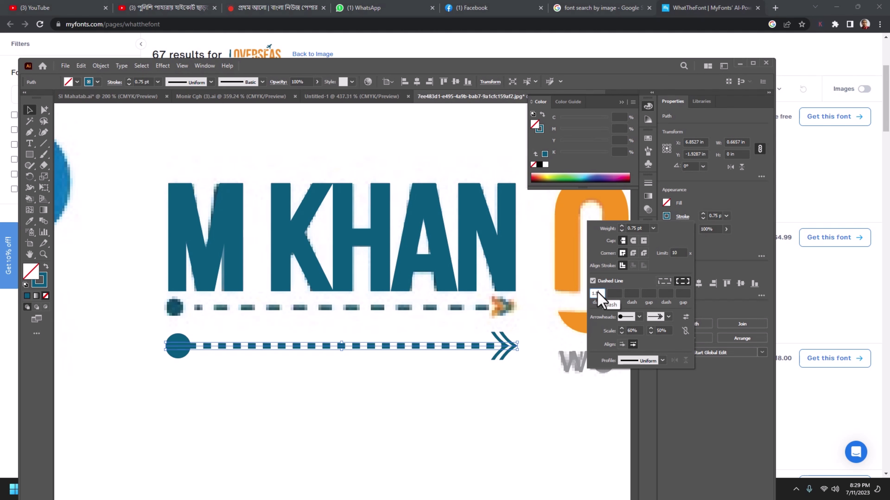
key(Tab)
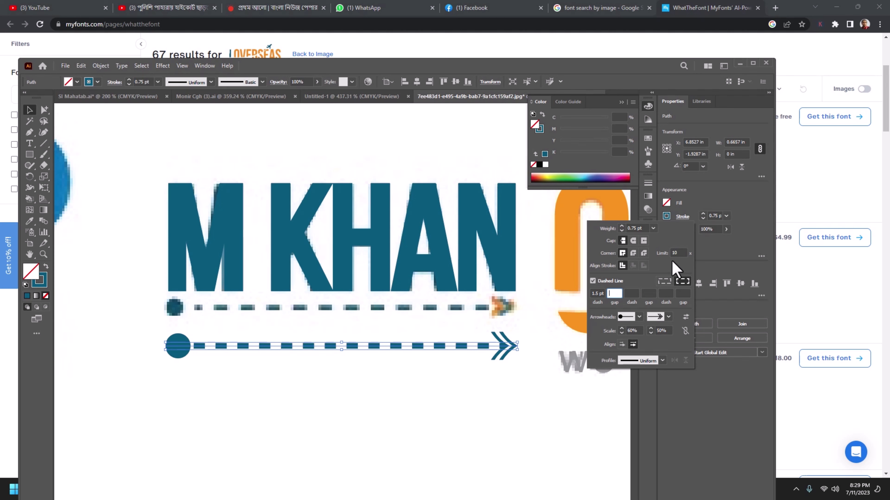
click(635, 230)
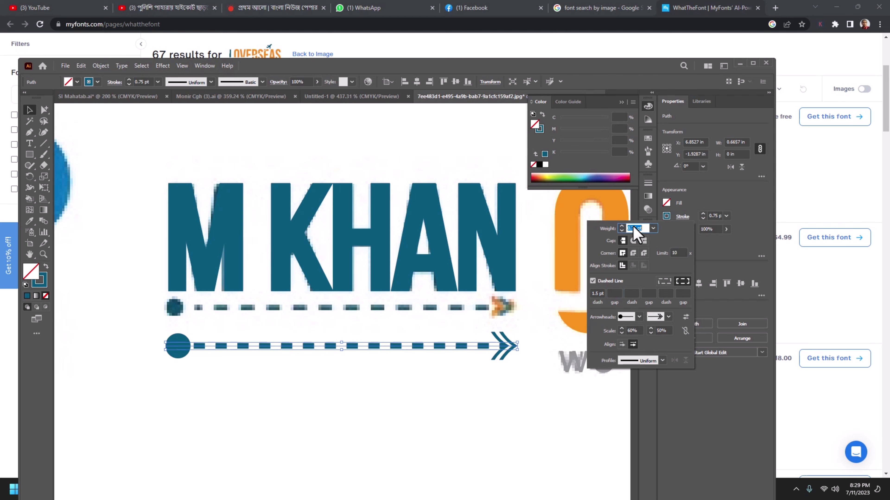
text(0.6)
key(Return)
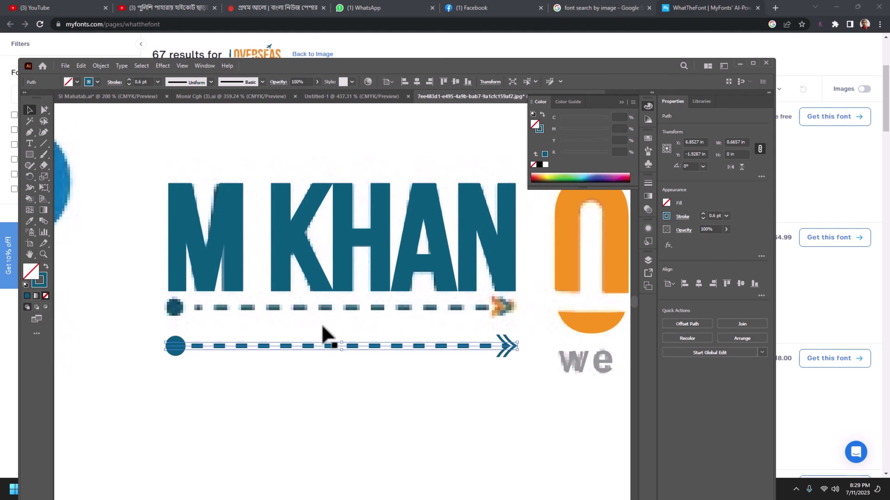
- Move the dashed arrow back onto the reference line and expand its appearance into a group
drag(331, 345, 330, 309)
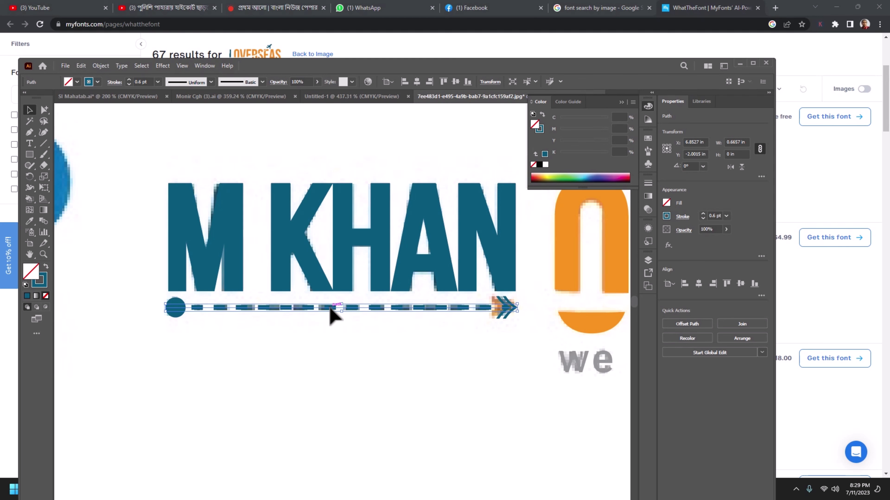
right_click(330, 309)
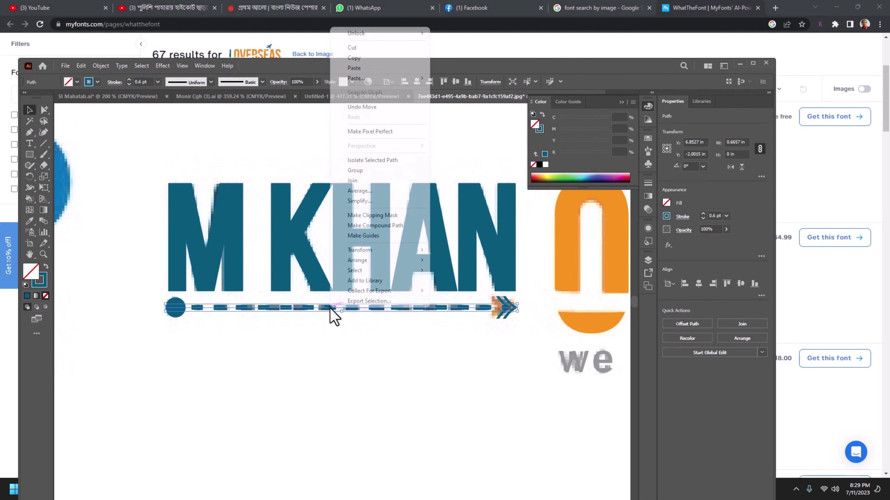
click(356, 404)
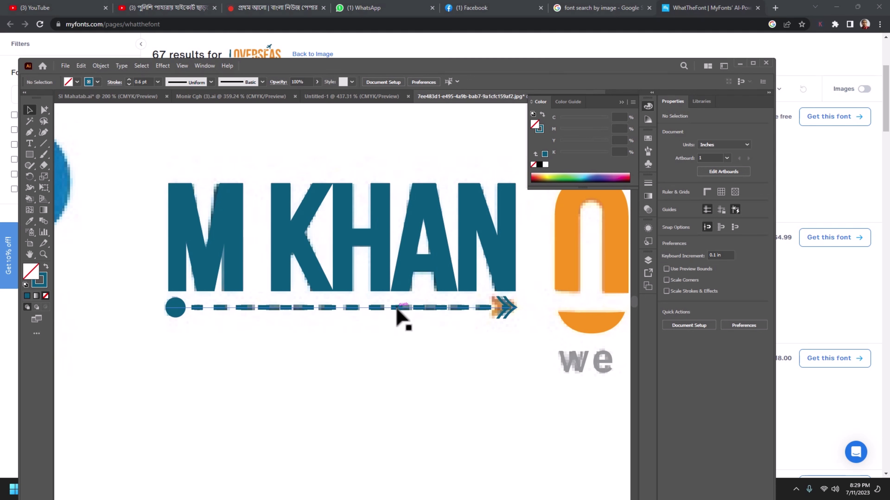
click(398, 308)
right_click(398, 308)
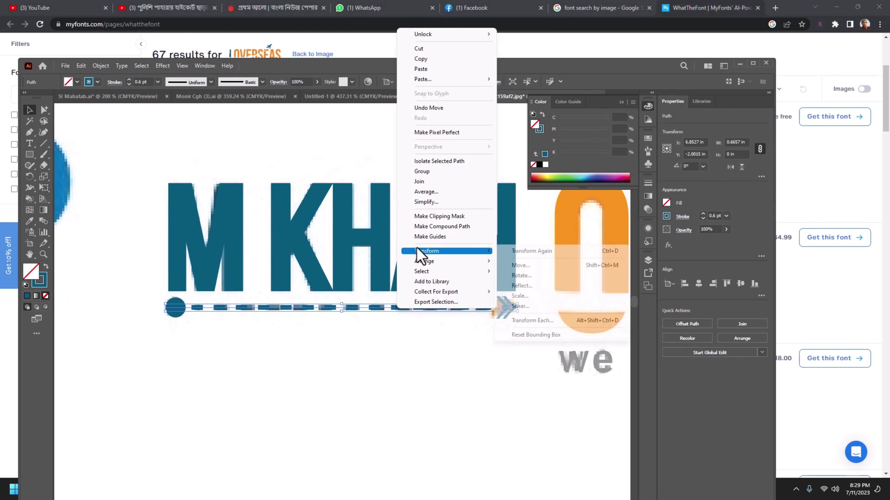
click(96, 66)
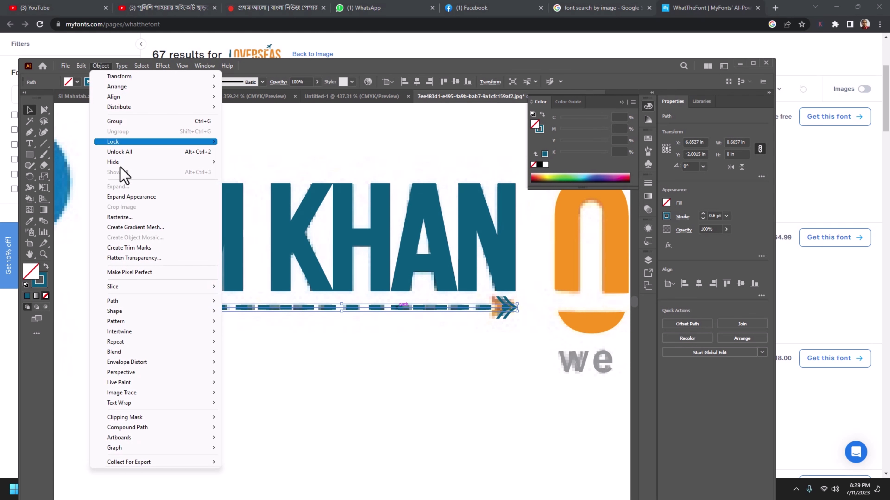
click(129, 197)
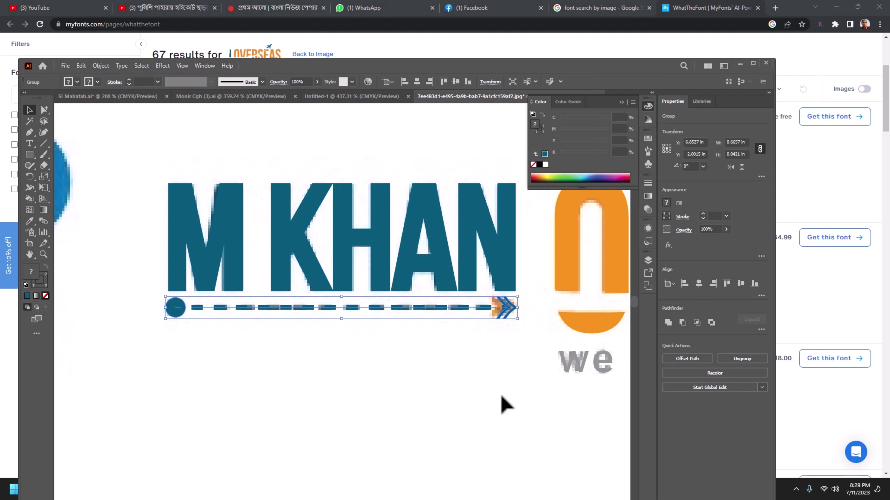
click(502, 403)
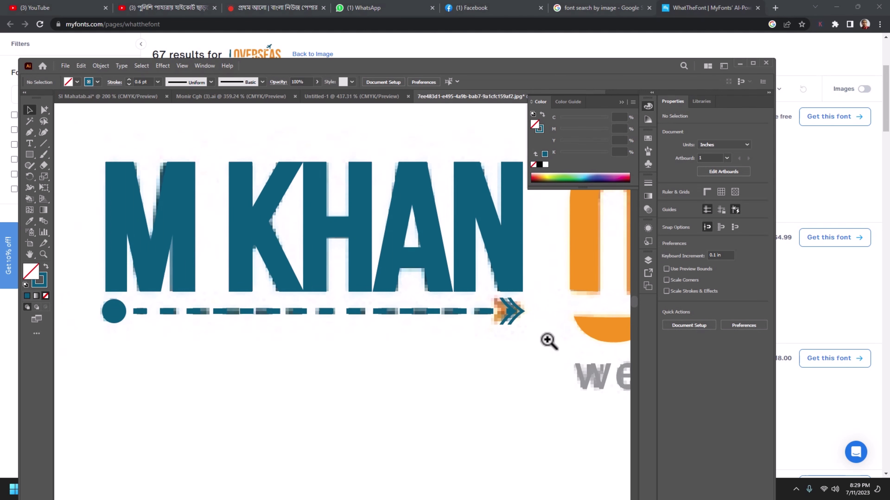
- Select an individual path of the expanded arrow with Direct Selection, undoing an accidental move
click(548, 341)
click(548, 340)
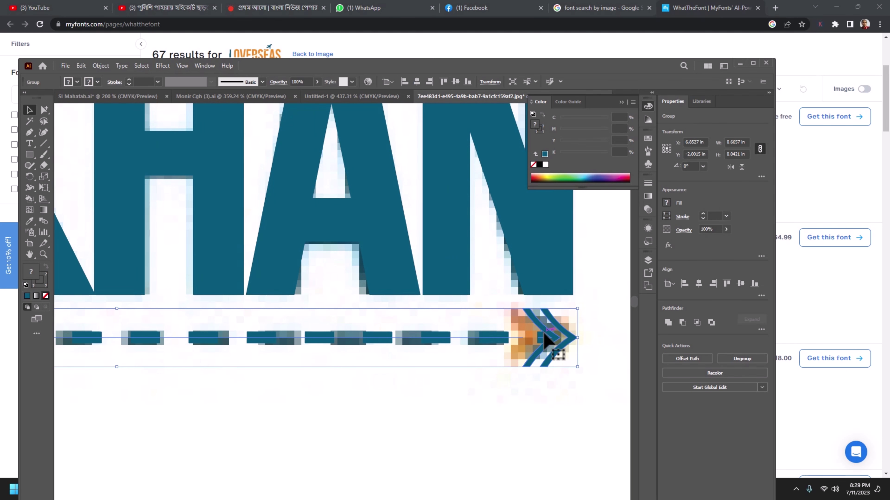
click(546, 339)
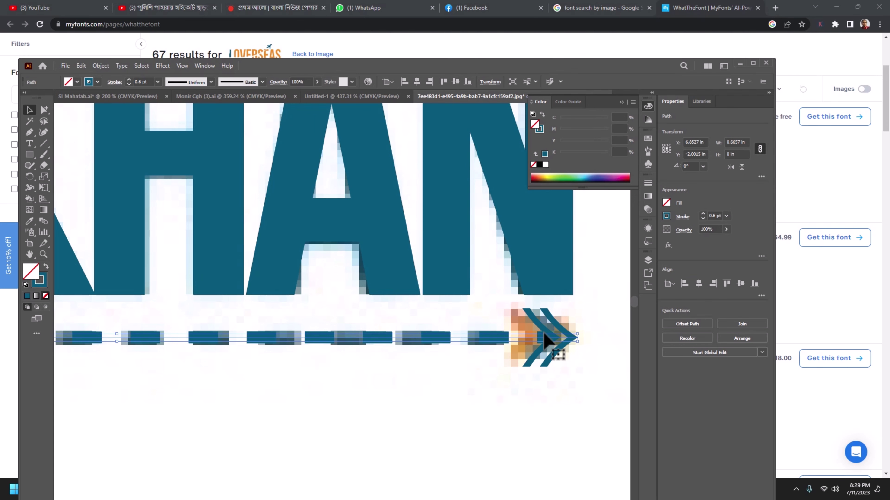
right_click(544, 337)
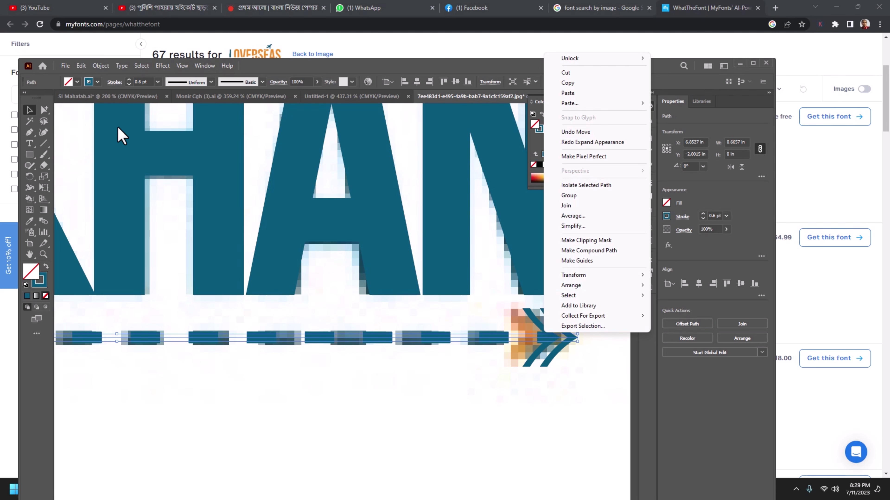
click(44, 109)
click(406, 414)
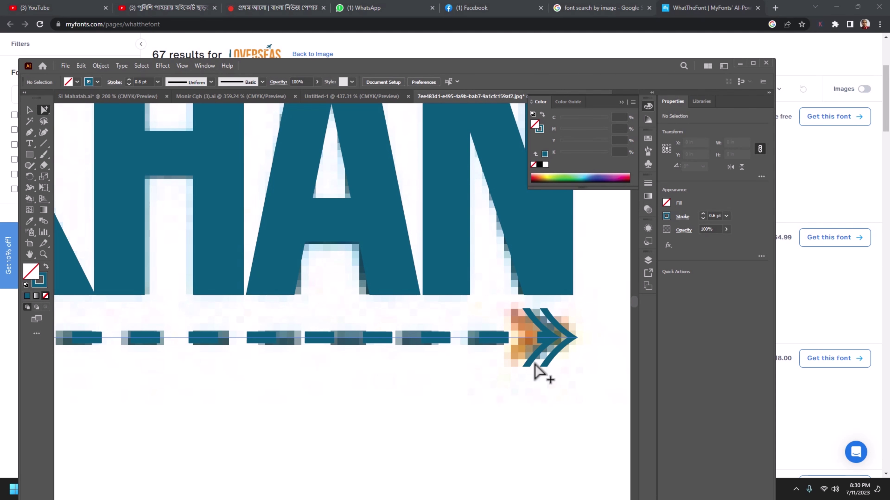
drag(533, 361, 530, 406)
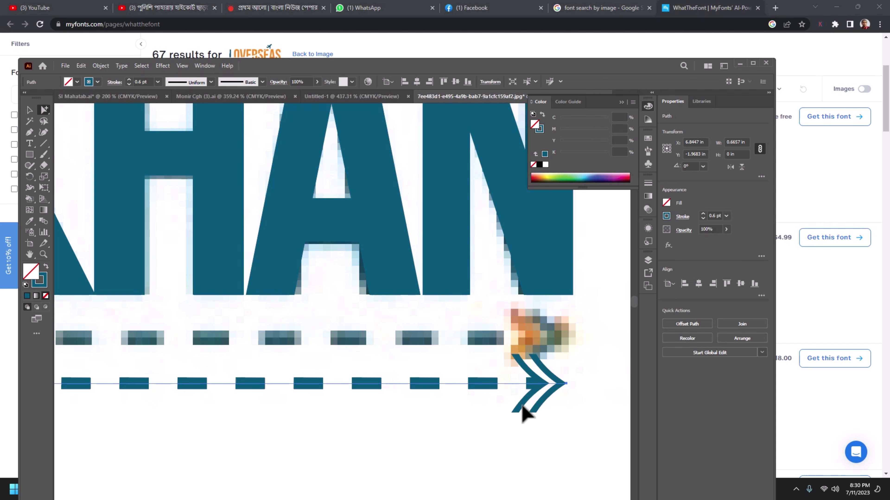
key(ctrl+z)
- Expand the selected arrow path's appearance into filled shapes with Object > Expand Appearance
click(551, 339)
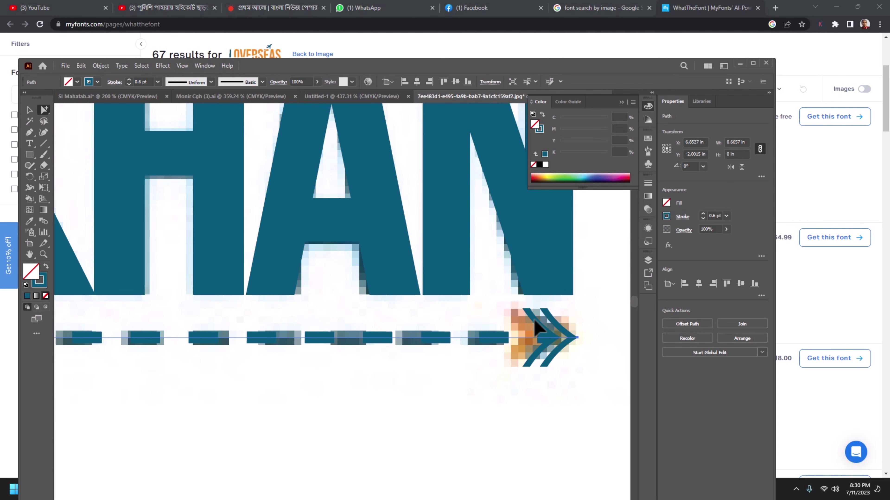
right_click(538, 328)
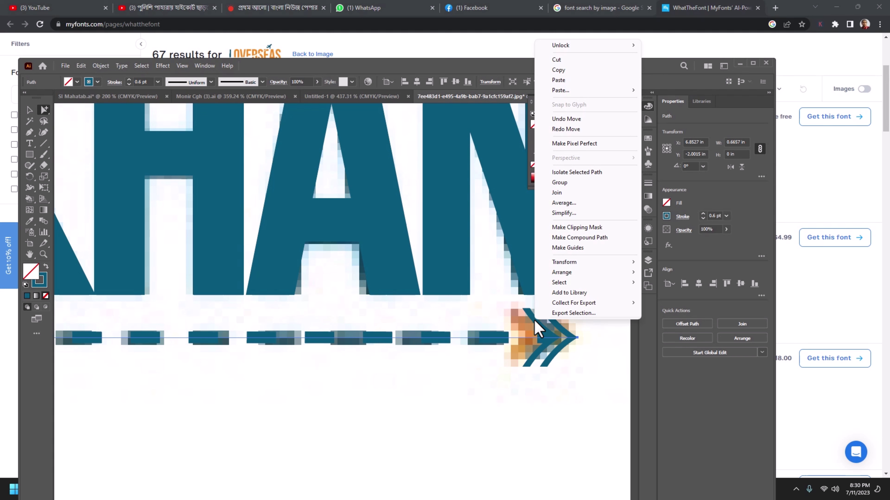
click(100, 66)
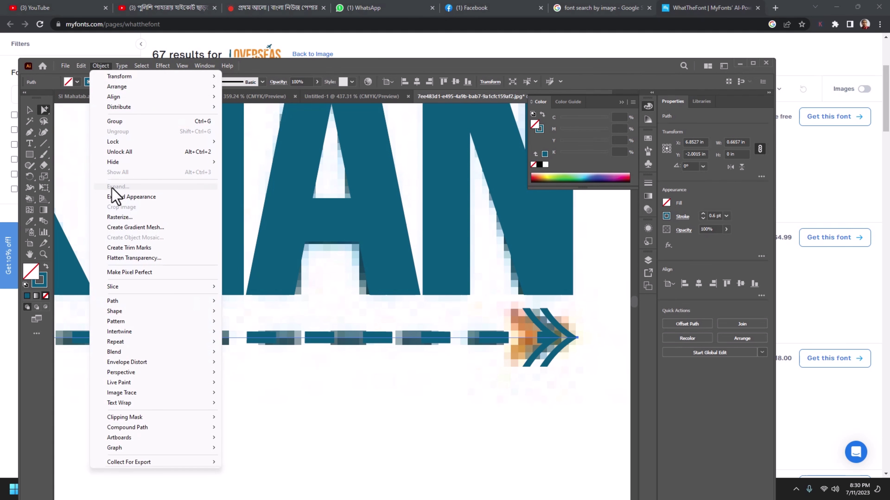
click(112, 196)
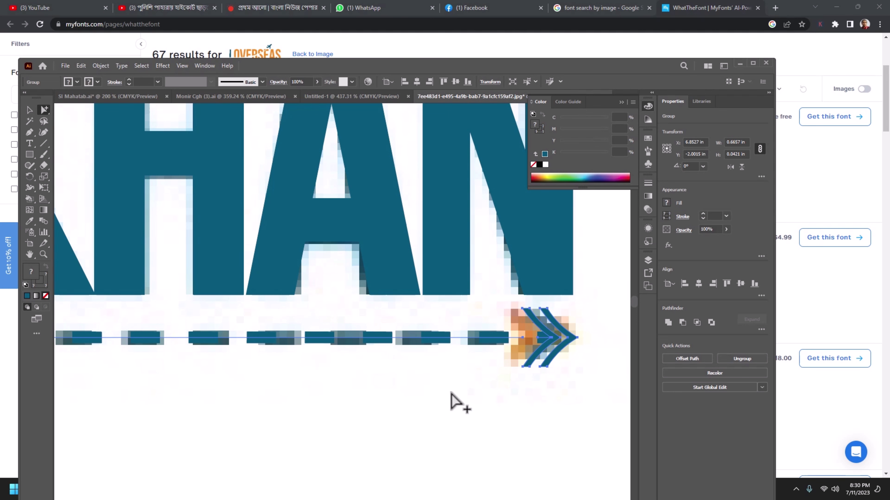
click(483, 406)
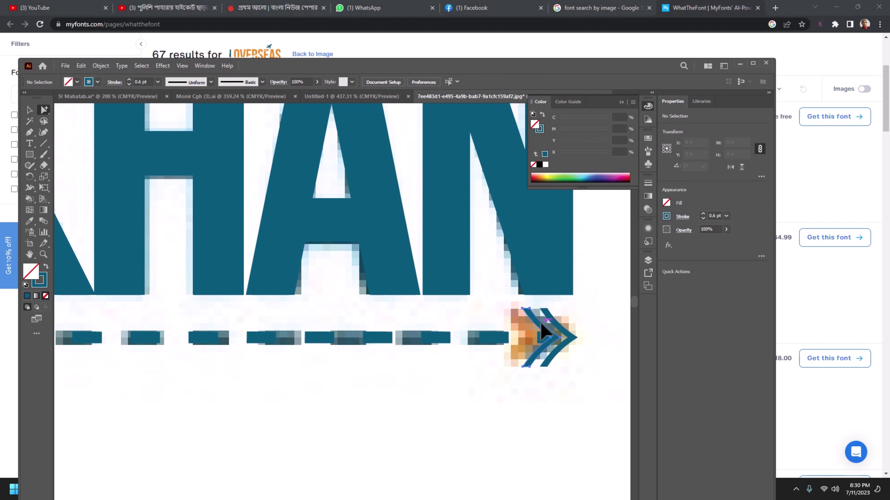
click(543, 331)
- Colour one arrowhead chevron with the OVERSEAS orange using the Eyedropper
drag(383, 318, 169, 307)
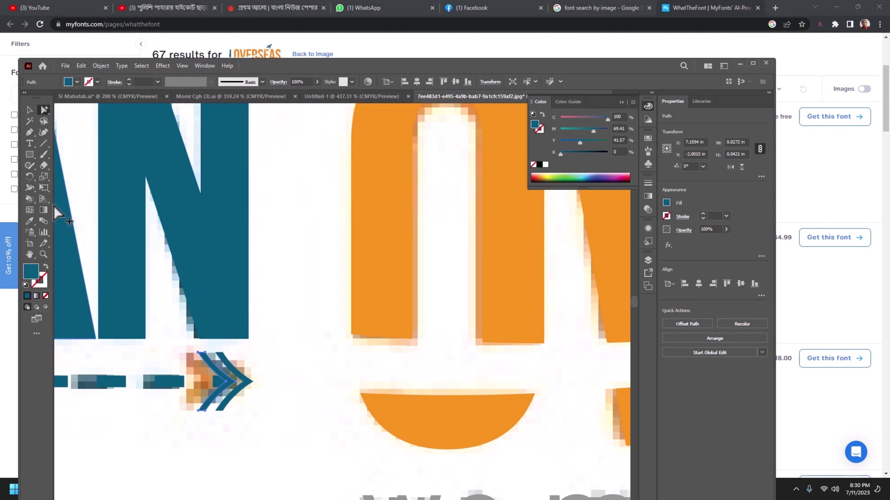
click(30, 221)
click(393, 265)
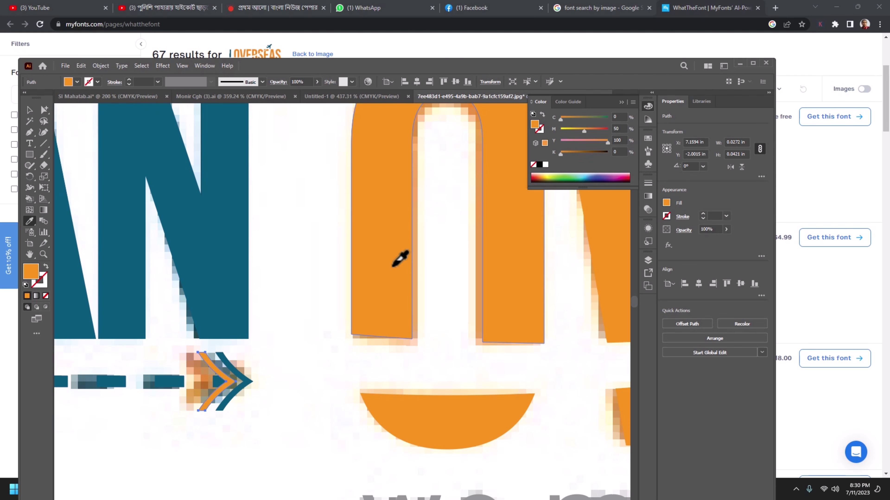
scroll(353, 242, down, 2)
scroll(354, 242, down, 2)
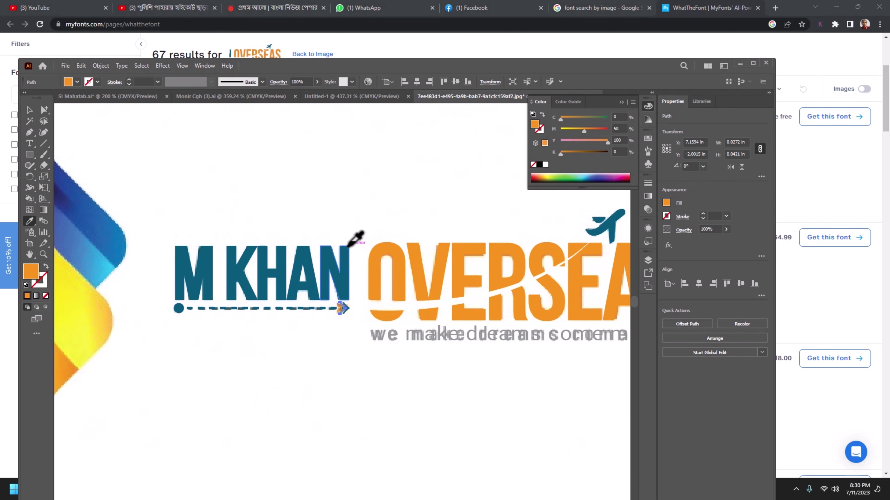
click(431, 494)
- Drag the business-card mockup image to the right, uncovering the recreated logo
scroll(441, 425, down, 2)
scroll(442, 425, down, 2)
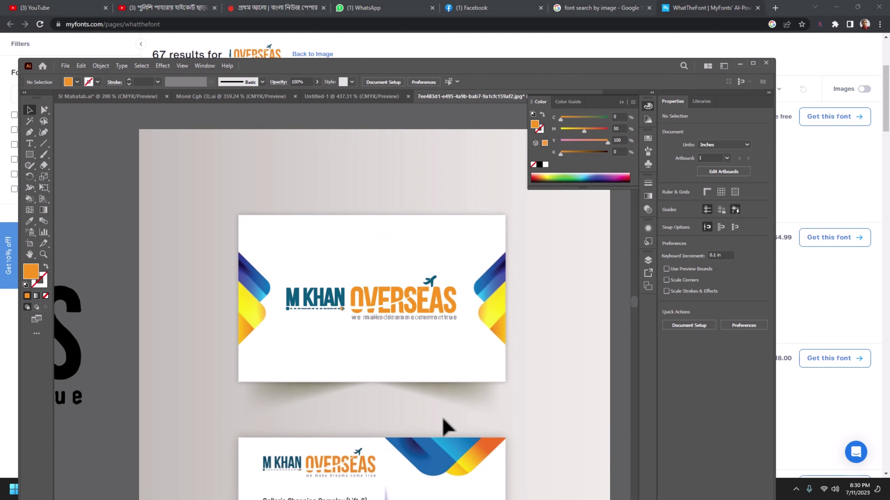
click(444, 427)
scroll(443, 427, down, 1)
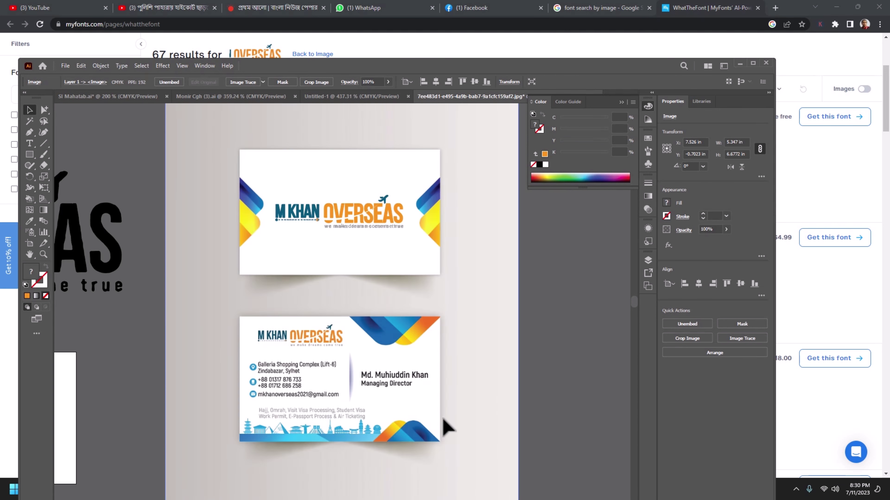
scroll(442, 427, down, 1)
scroll(441, 421, right, 2)
scroll(368, 368, right, 2)
drag(305, 319, 539, 320)
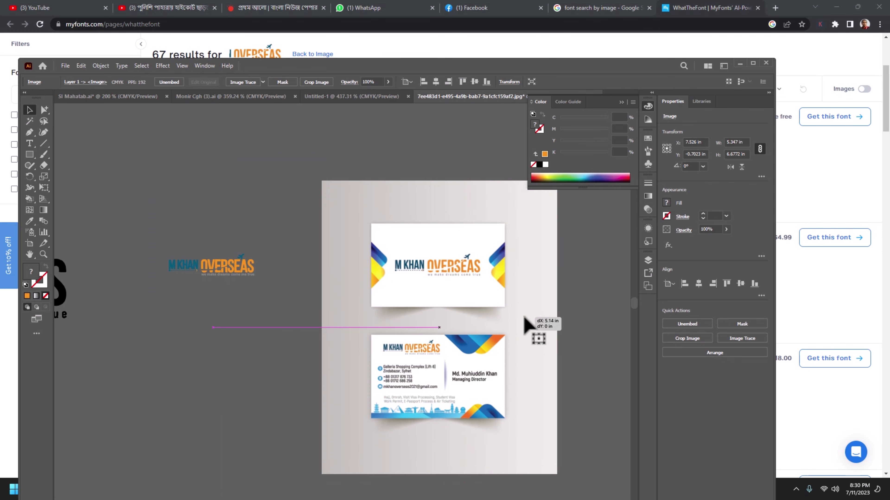
click(163, 241)
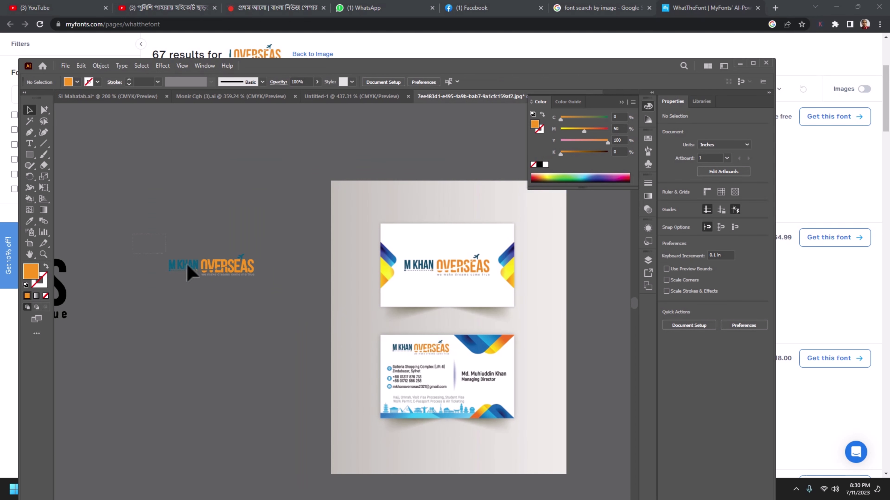
drag(262, 309, 262, 309)
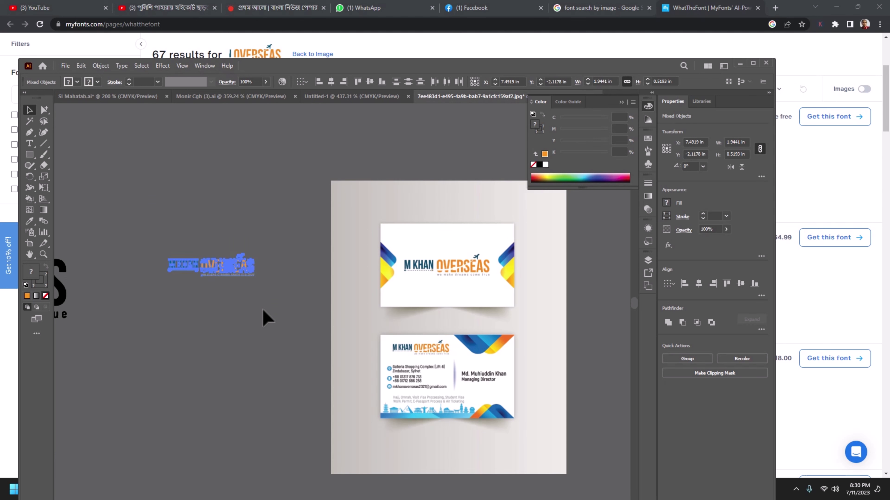
click(398, 277)
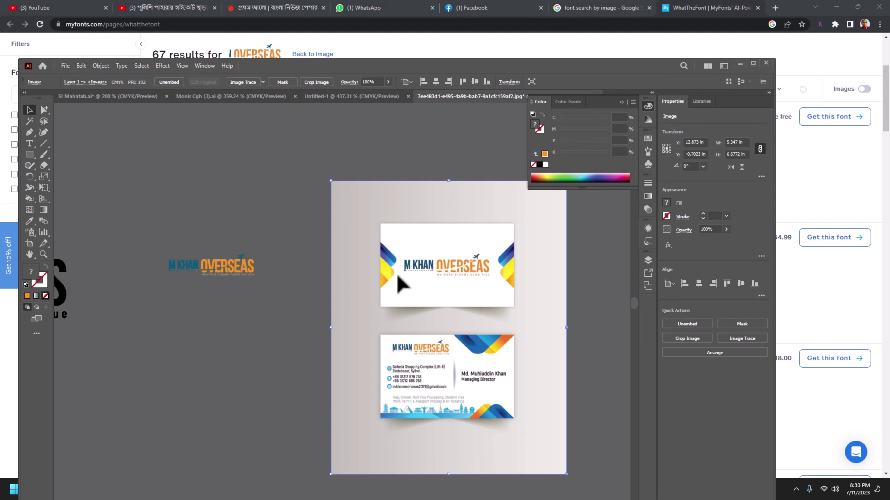
key(ctrl+minus)
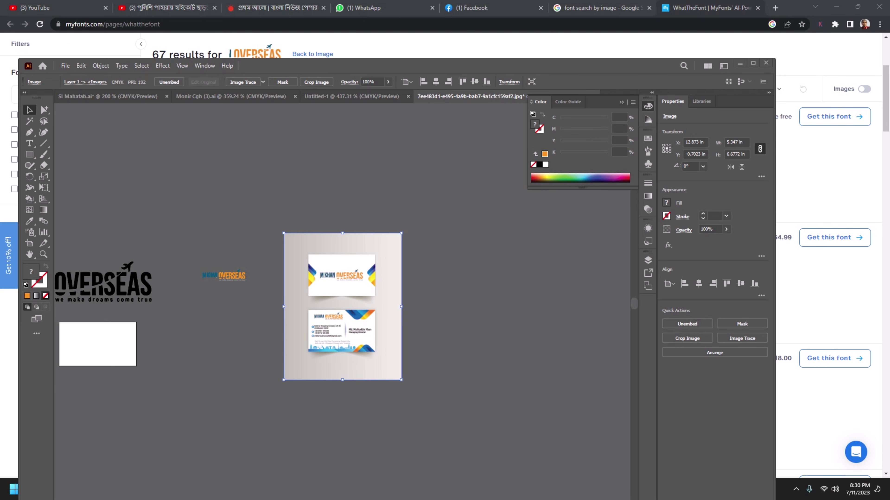
- Turn on View > Overprint Preview and view the deselected logo at 200% zoom
drag(174, 258, 495, 406)
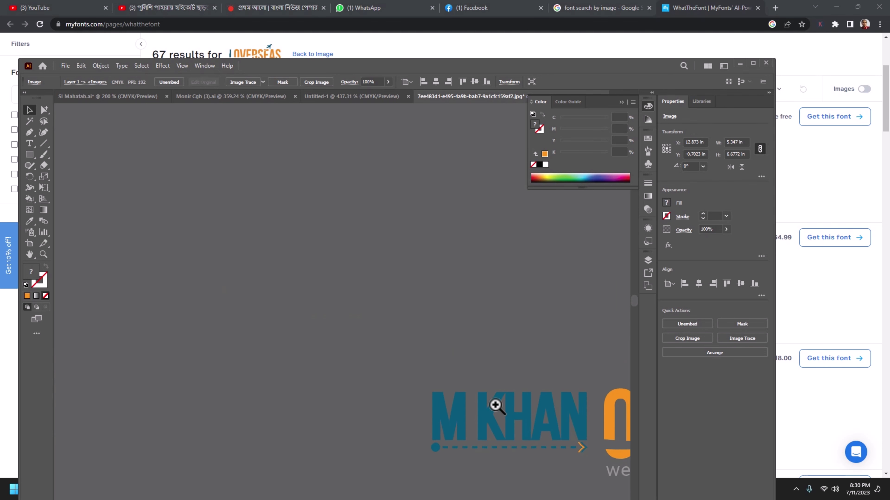
drag(502, 371, 214, 260)
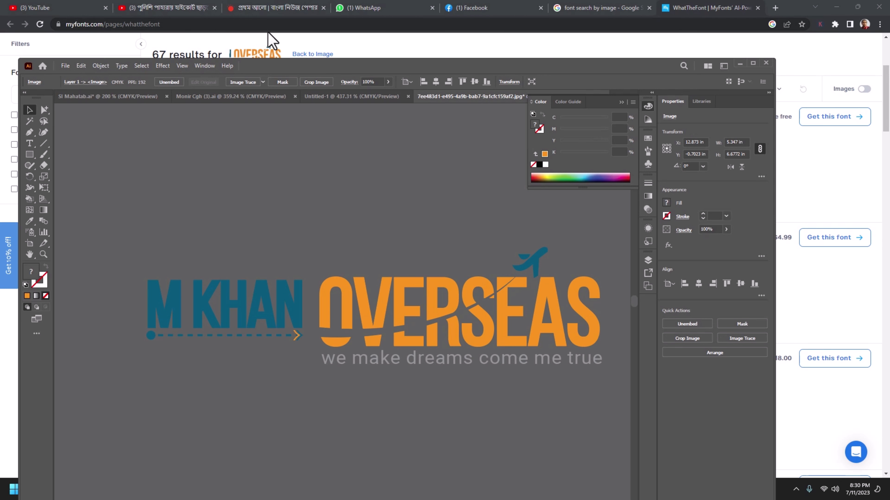
click(204, 65)
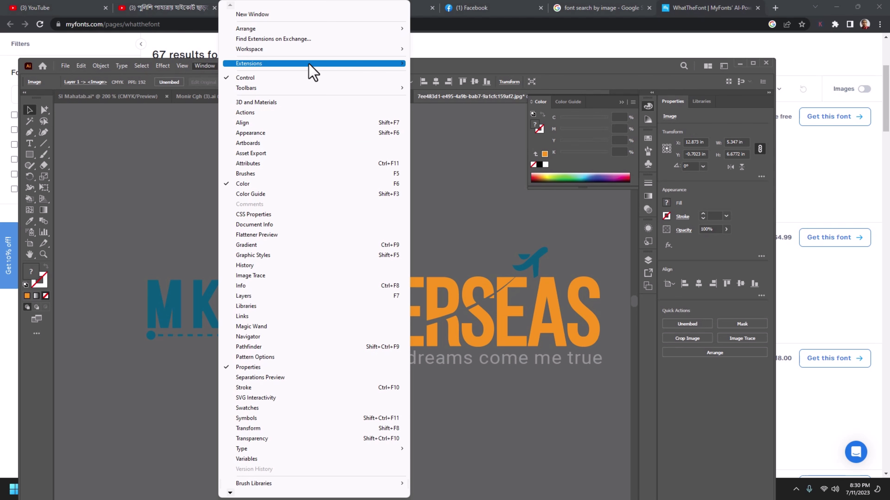
click(471, 191)
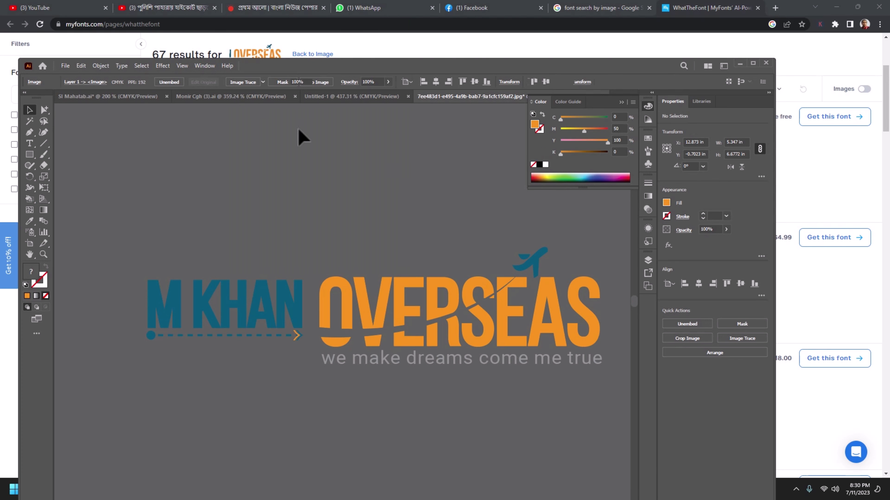
click(298, 135)
click(183, 66)
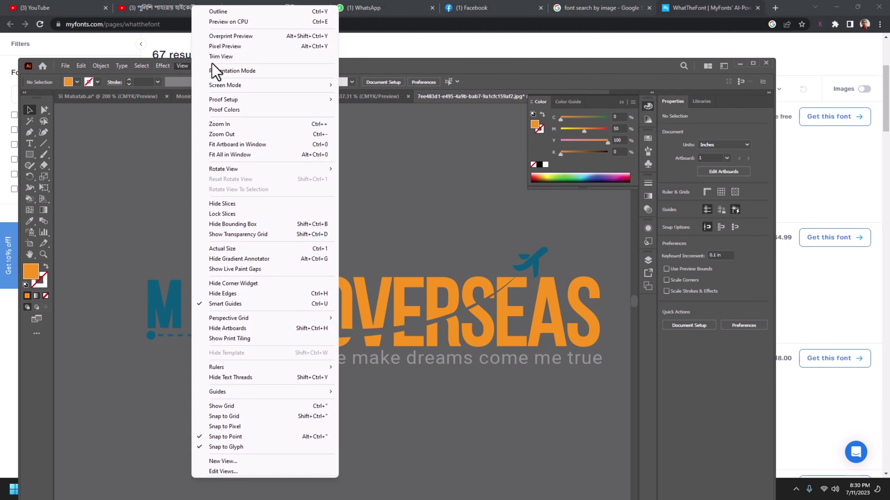
click(225, 37)
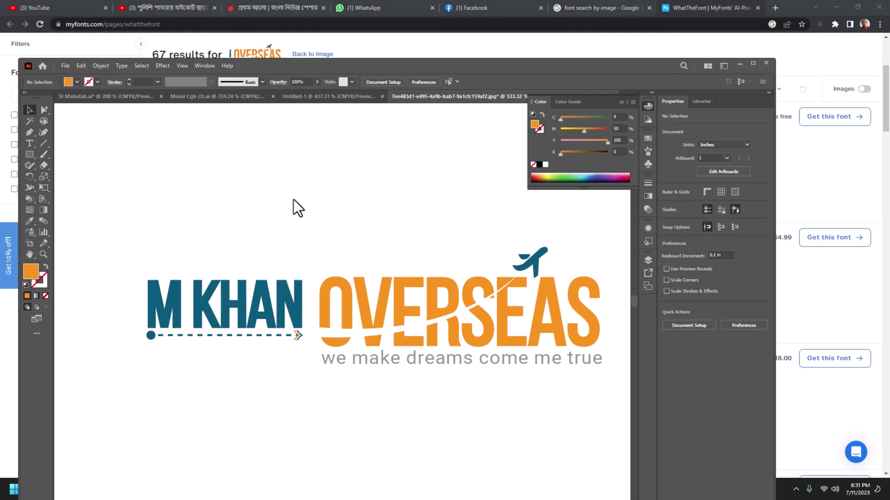
key(ctrl+minus)
key(ctrl+minus)
key(ctrl+minus)
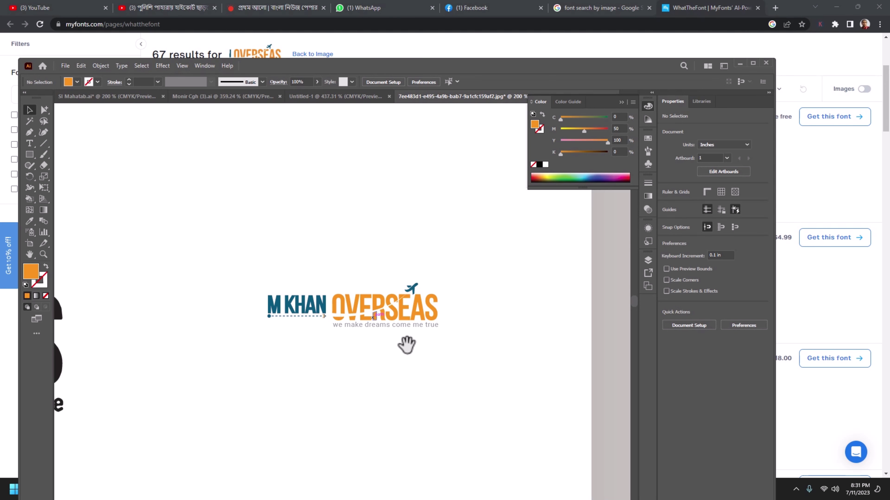
drag(407, 345, 383, 344)
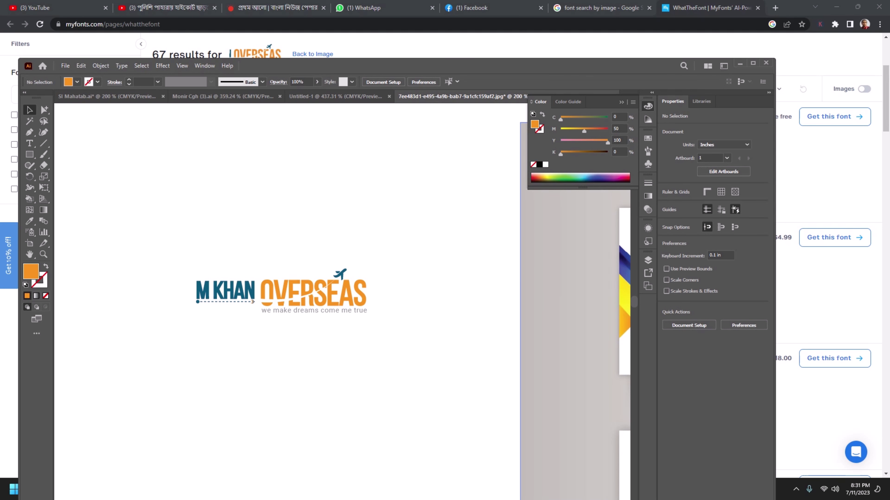